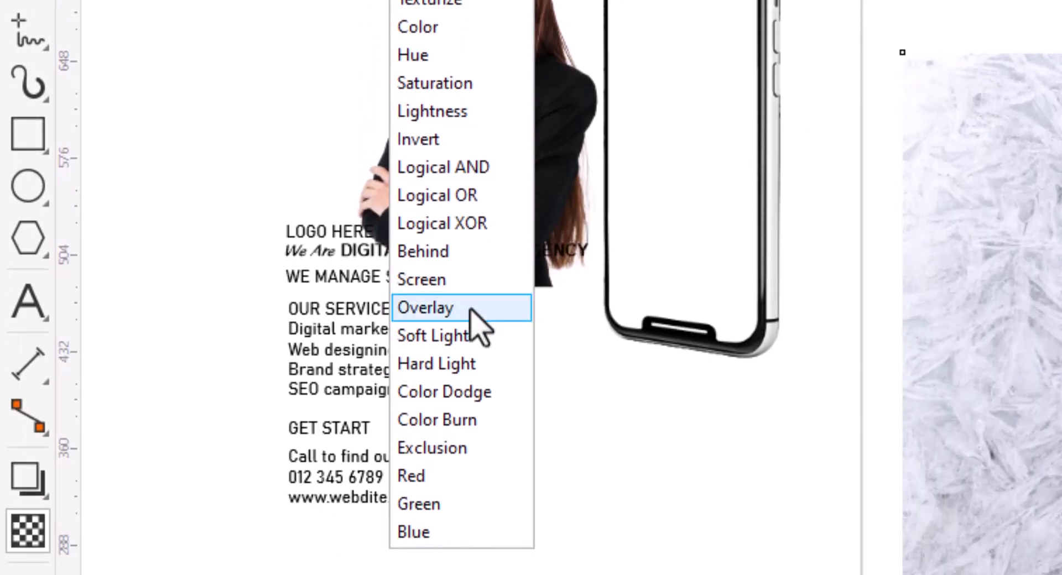
Set the transparency merge mode of the ice texture over the gradient square to Overlay and keep the texture selected.
{"action": "left_click", "coordinate": [471, 314]}
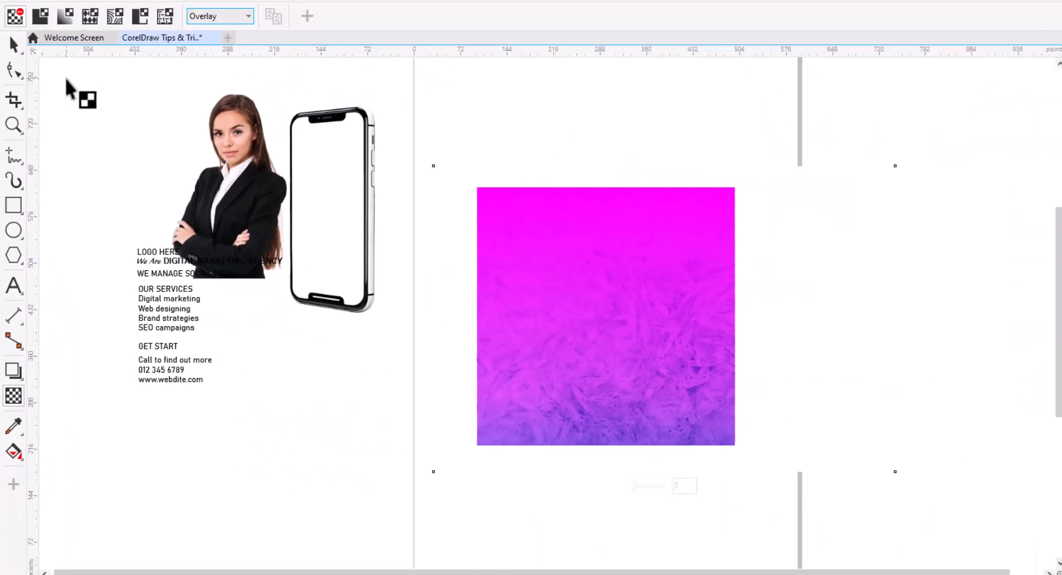
{"action": "left_click", "coordinate": [14, 44]}
{"action": "left_click_drag", "start_coordinate": [851, 349], "coordinate": [797, 341]}
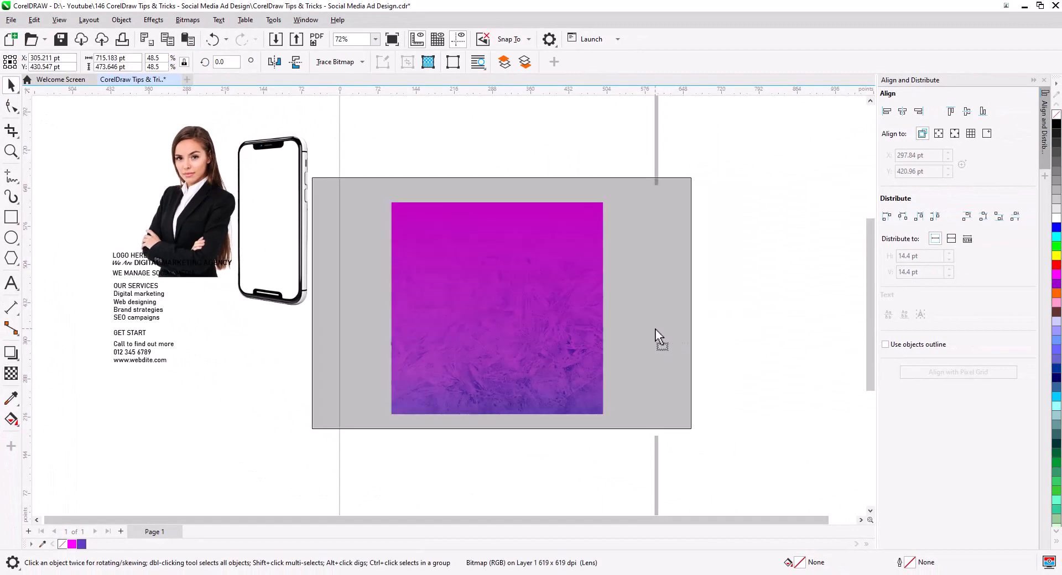
{"action": "left_click_drag", "start_coordinate": [655, 329], "coordinate": [655, 329]}
{"action": "left_click", "coordinate": [662, 342]}
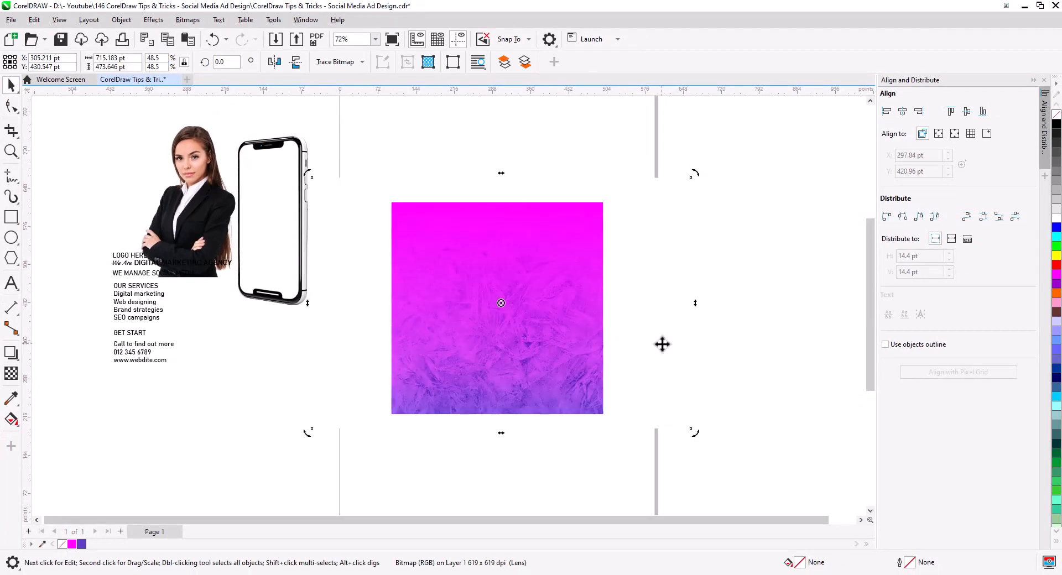
PowerClip the ice texture inside the magenta-to-purple gradient square.
{"action": "right_click", "coordinate": [662, 344]}
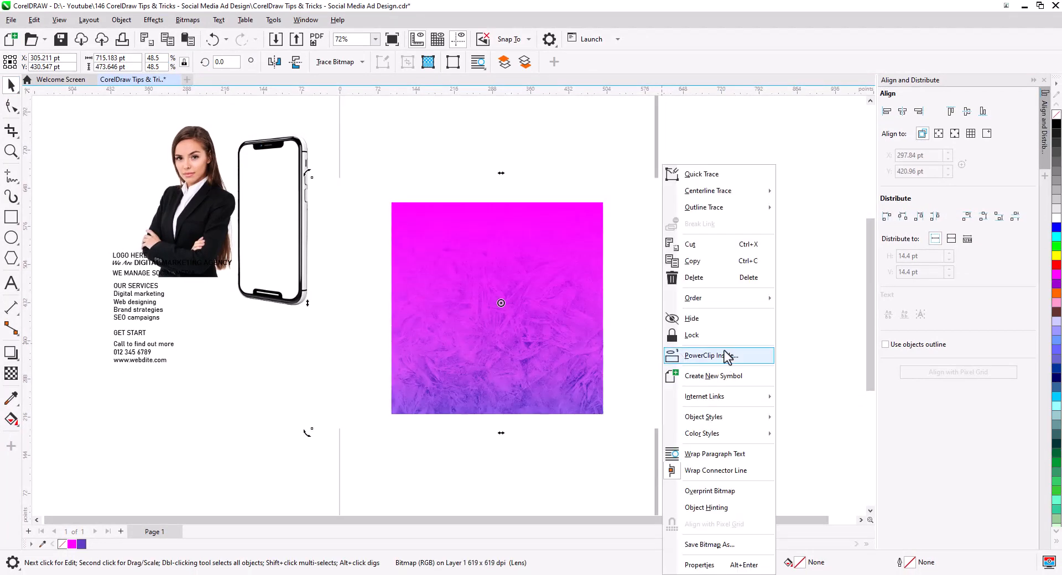
{"action": "mouse_move", "coordinate": [722, 305]}
{"action": "left_click", "coordinate": [807, 316]}
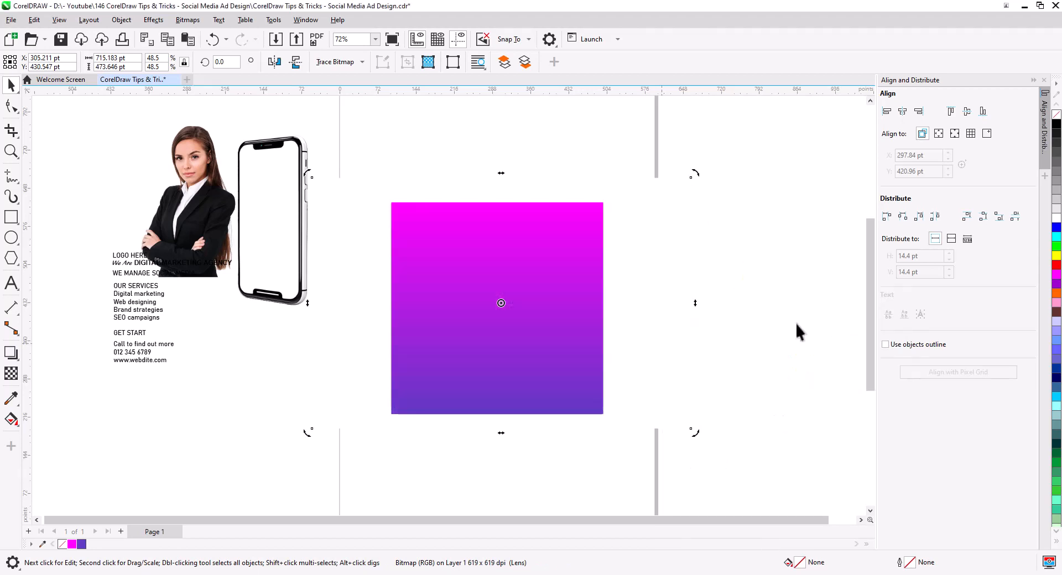
{"action": "right_click", "coordinate": [663, 331]}
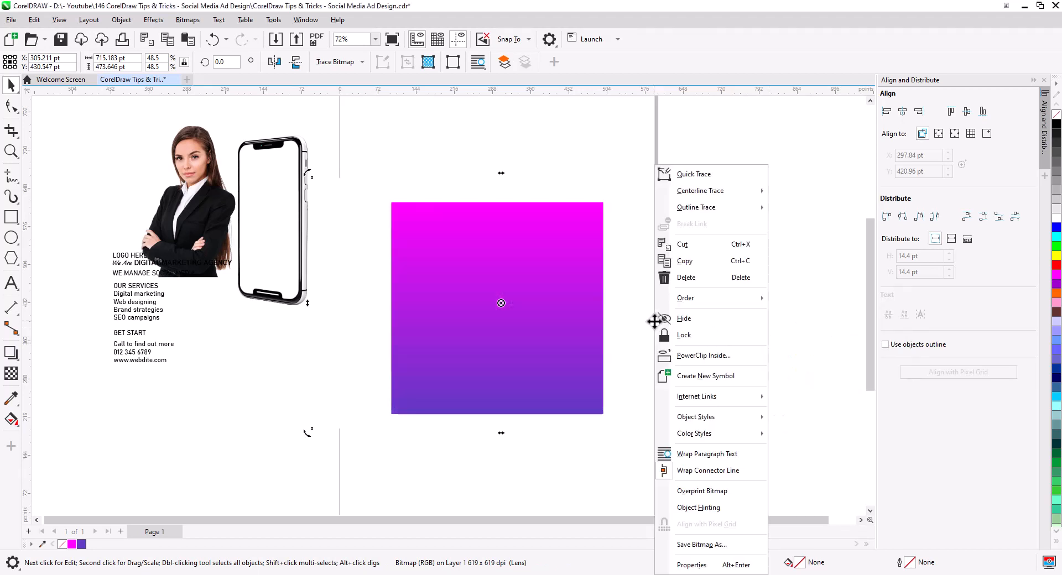
{"action": "left_click", "coordinate": [718, 356]}
{"action": "left_click", "coordinate": [540, 328]}
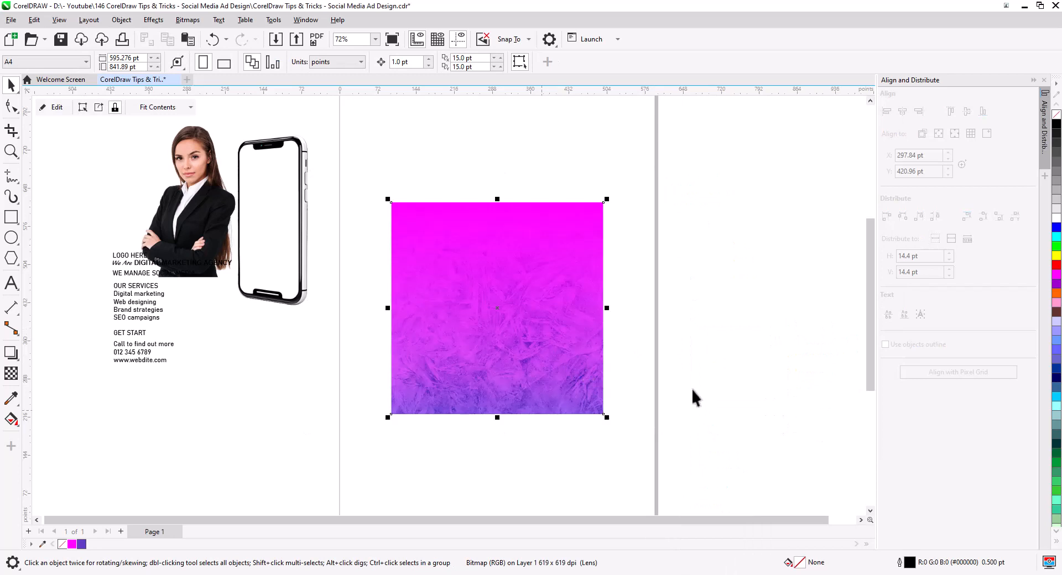
Draw a closed four-sided Bézier shape across the square's lower half, starting just beyond its left edge and ending about two thirds across.
{"action": "scroll", "coordinate": [533, 362], "scroll_direction": "up", "scroll_amount": 3}
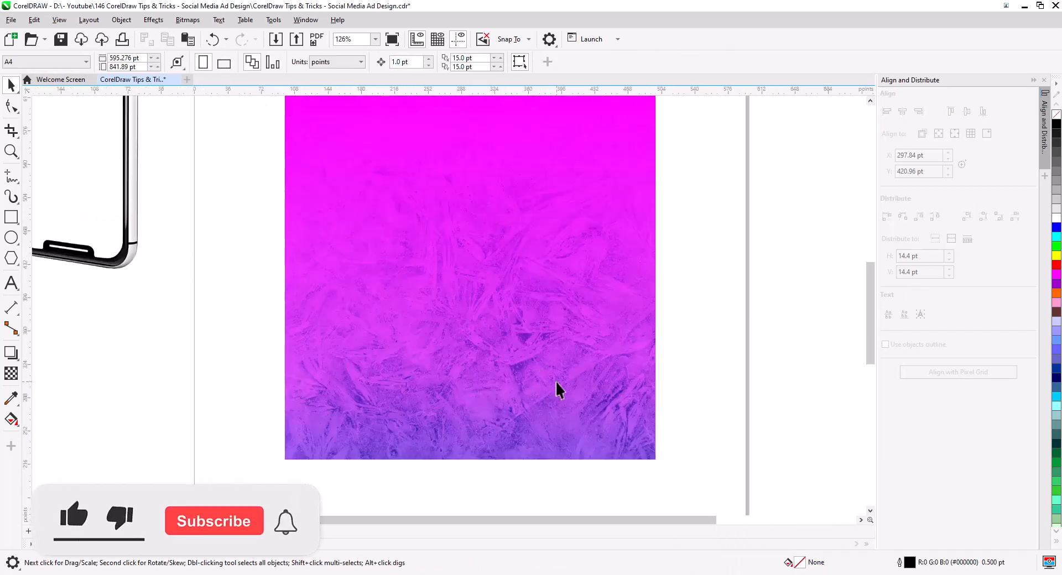
{"action": "left_click_drag", "start_coordinate": [557, 389], "coordinate": [584, 428]}
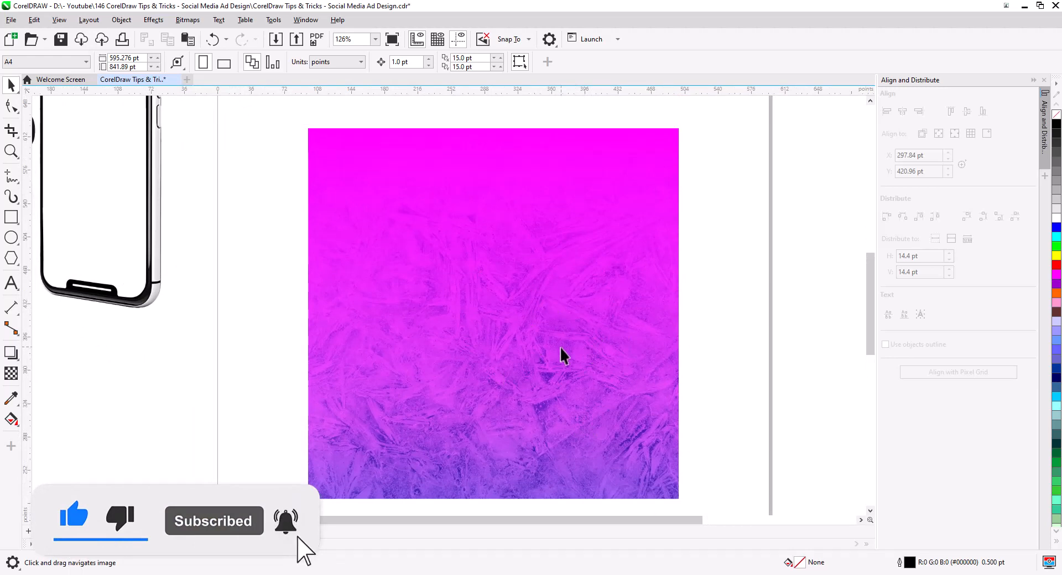
{"action": "scroll", "coordinate": [545, 345], "scroll_direction": "down", "scroll_amount": 2}
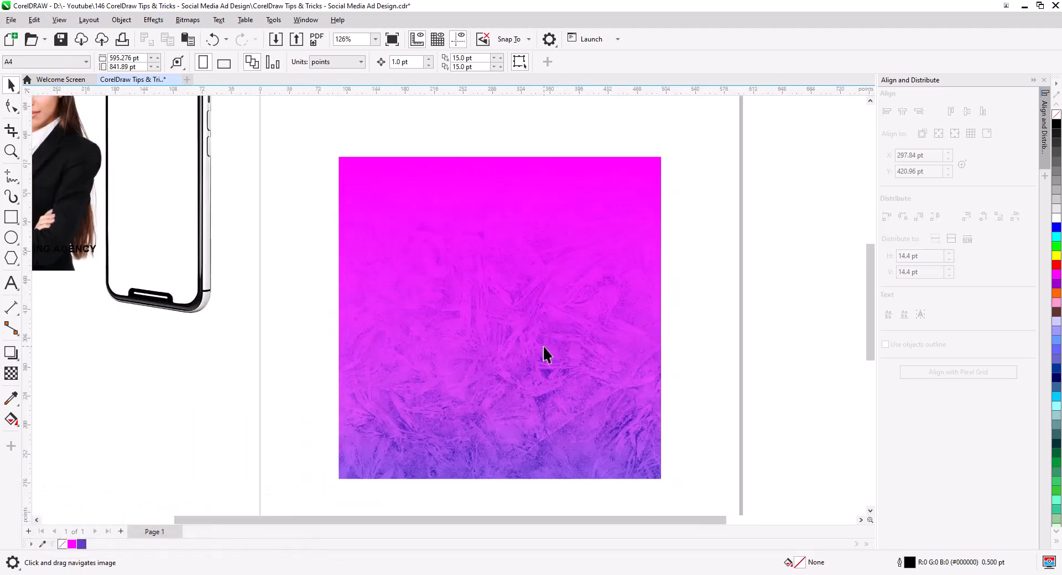
{"action": "left_click_drag", "start_coordinate": [544, 368], "coordinate": [550, 347]}
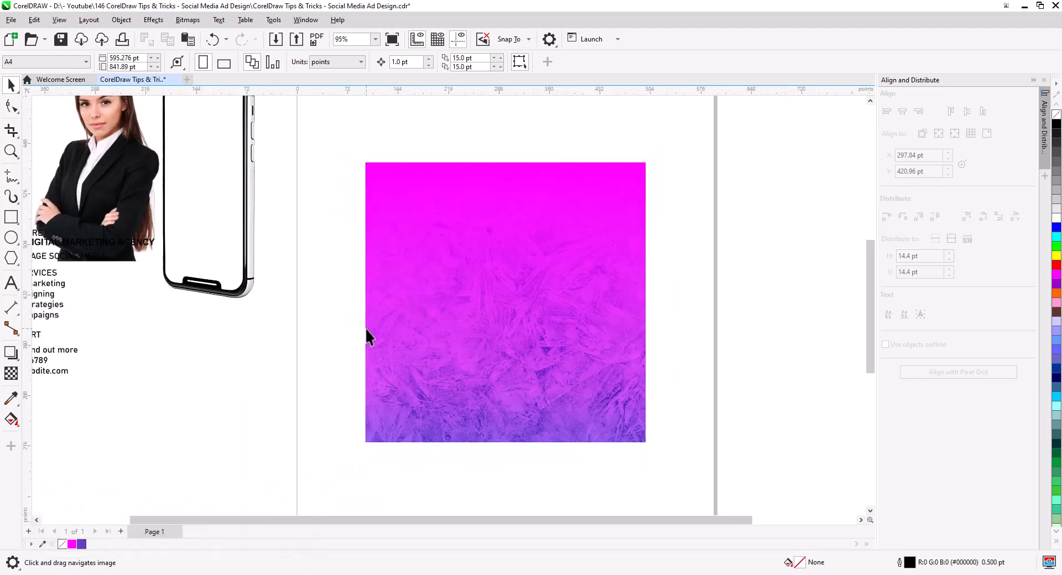
{"action": "left_click", "coordinate": [11, 178]}
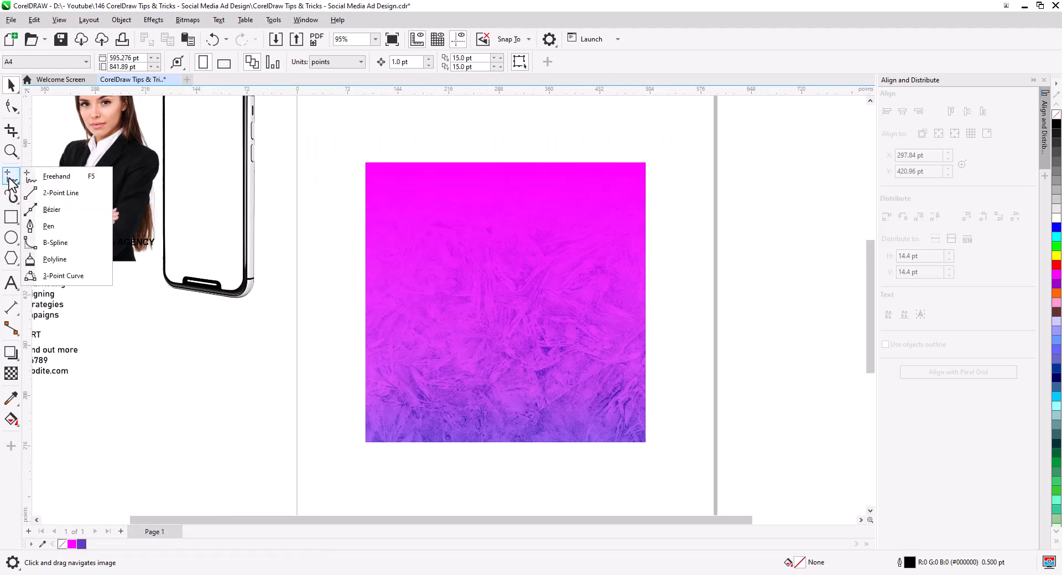
{"action": "left_click", "coordinate": [51, 210]}
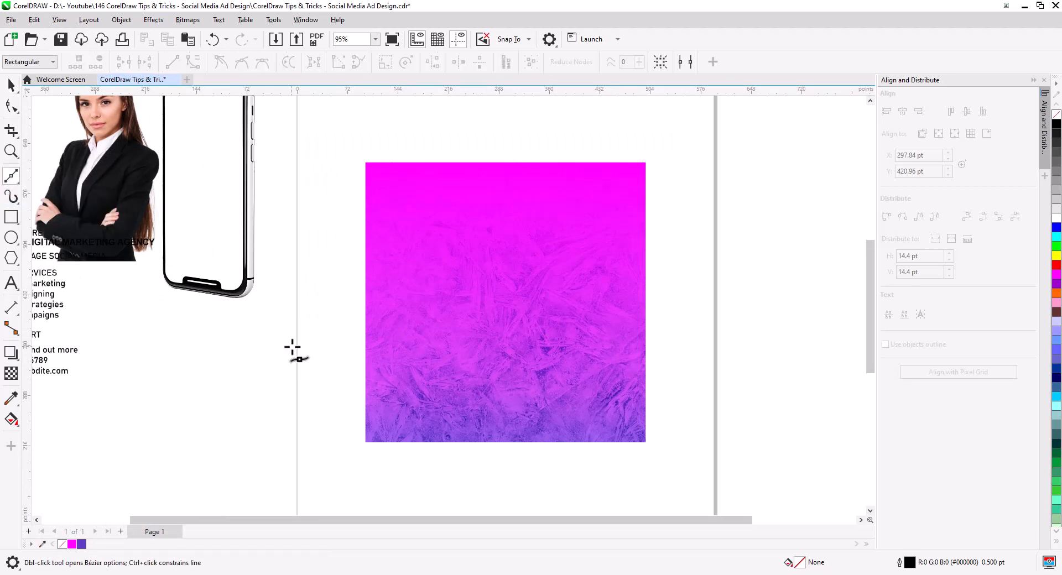
{"action": "left_click", "coordinate": [358, 391]}
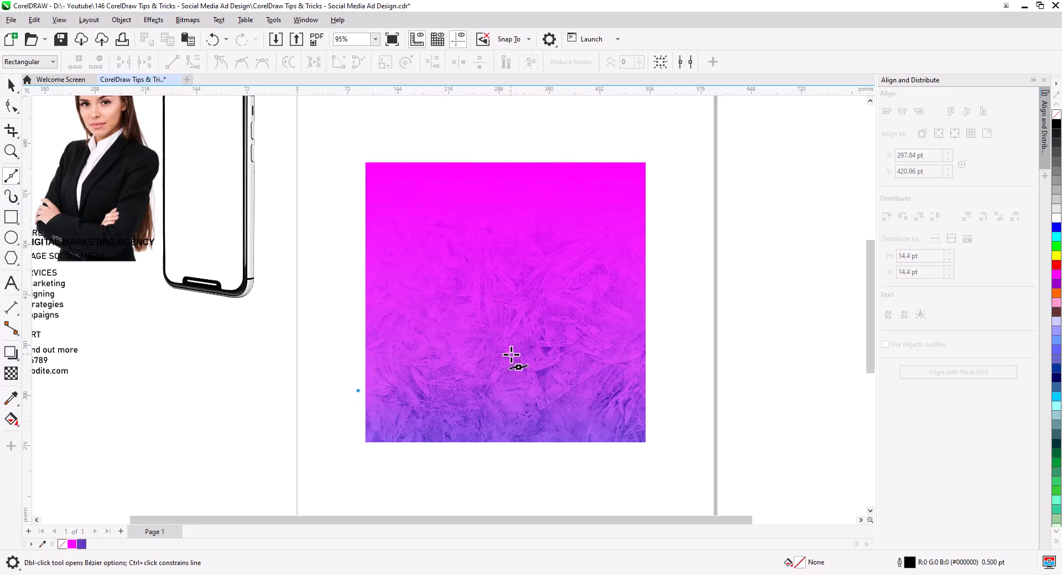
{"action": "left_click", "coordinate": [548, 357]}
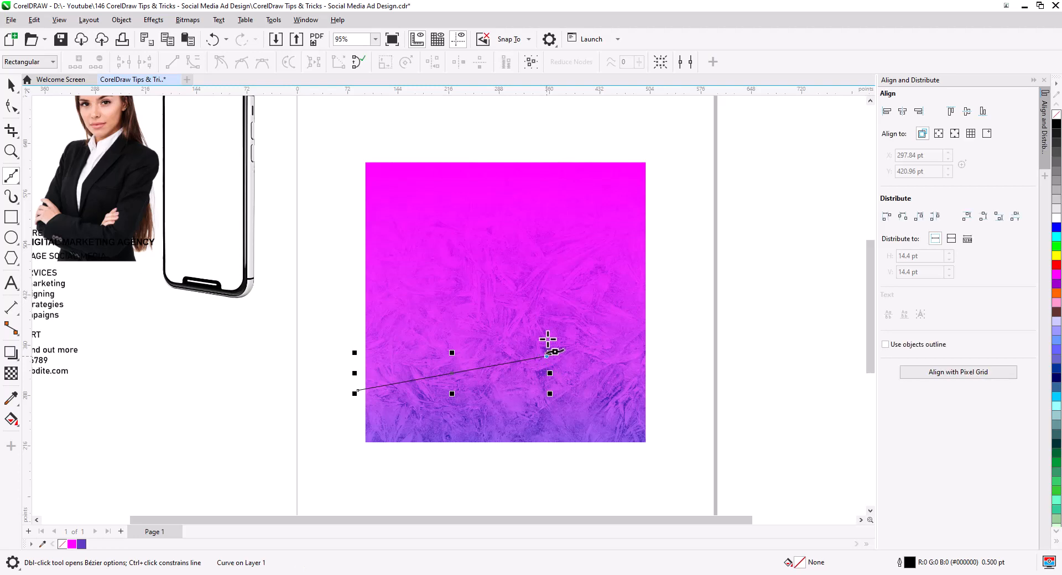
{"action": "left_click", "coordinate": [550, 291]}
{"action": "left_click", "coordinate": [345, 305]}
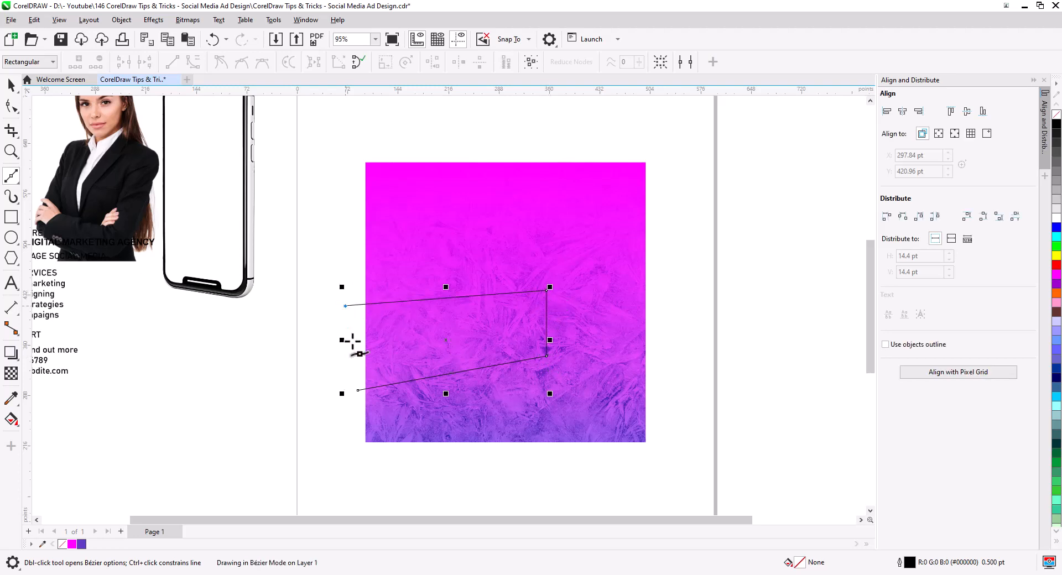
{"action": "left_click", "coordinate": [359, 390]}
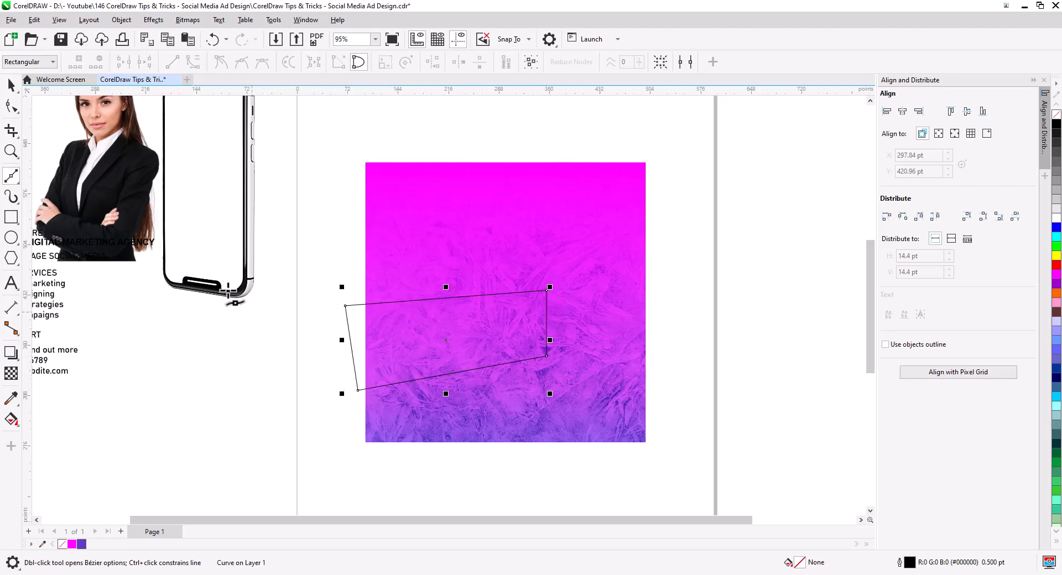
Bend the four-sided shape's top and bottom edges into gentle upward arcs with the Shape tool.
{"action": "left_click", "coordinate": [11, 106]}
{"action": "left_click", "coordinate": [455, 297]}
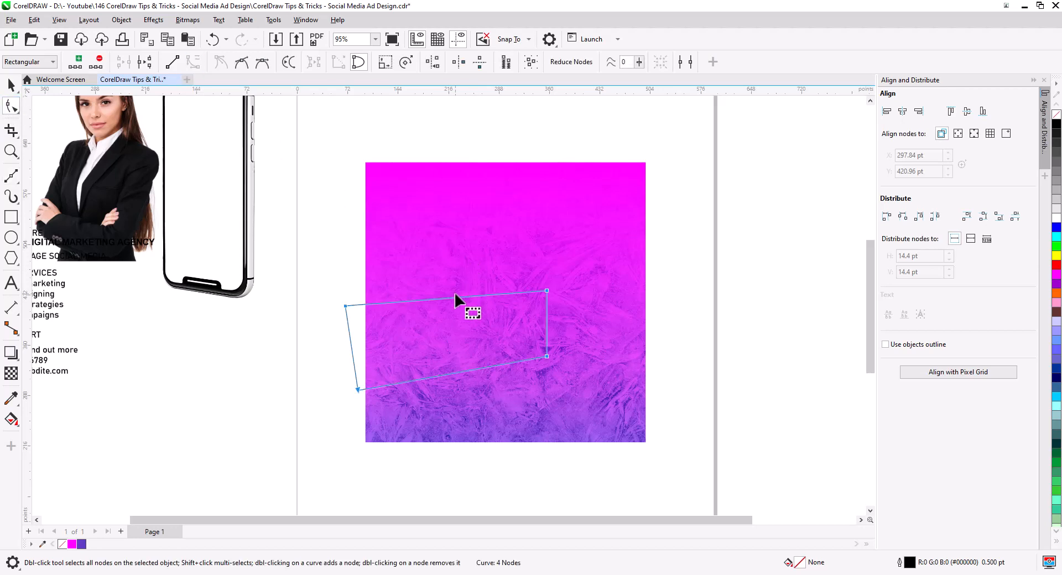
{"action": "left_click_drag", "start_coordinate": [443, 297], "coordinate": [437, 287]}
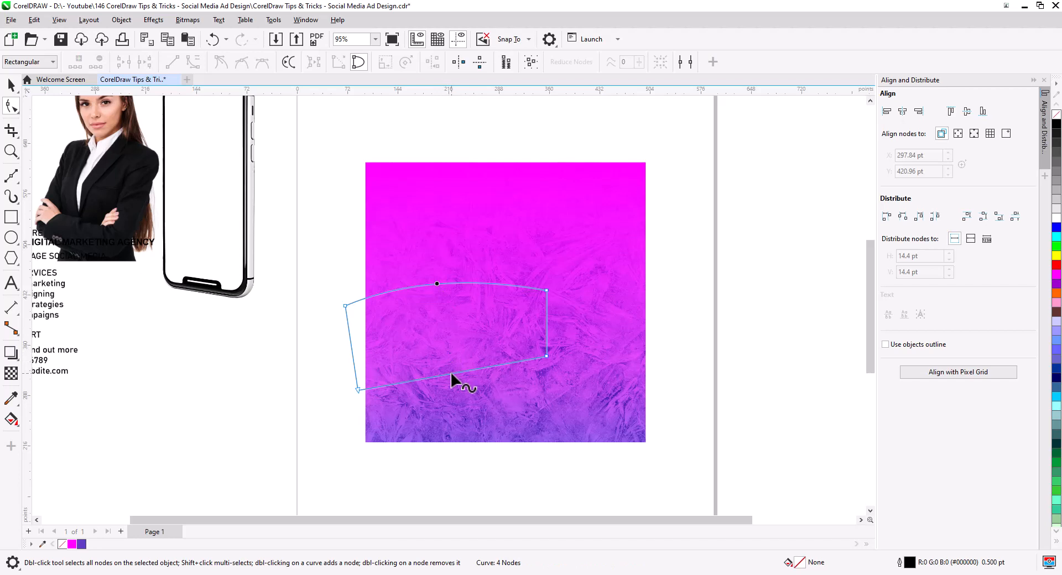
{"action": "left_click_drag", "start_coordinate": [450, 373], "coordinate": [454, 367]}
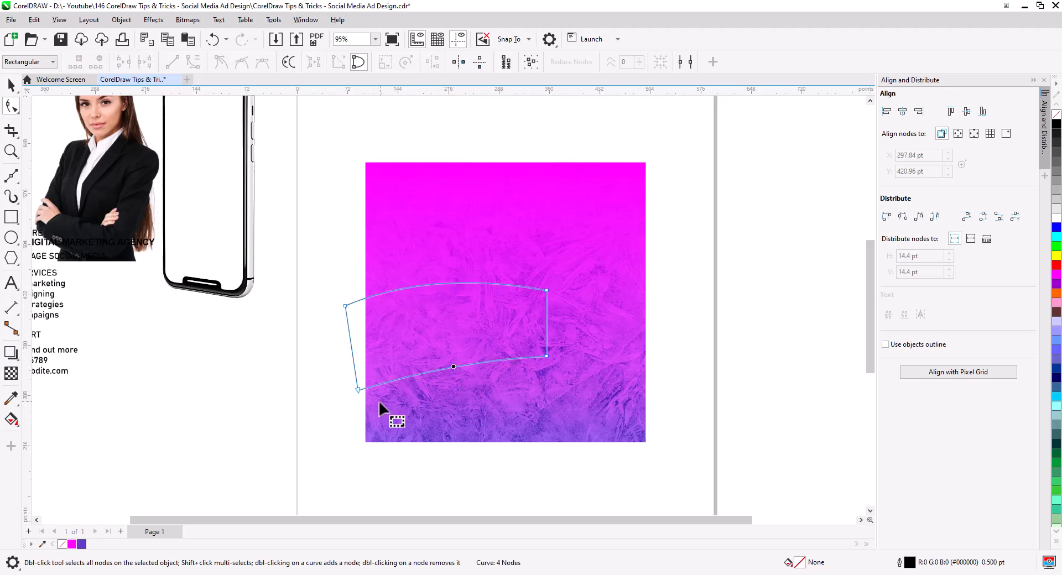
Enlarge the curved shape to about 287 by 193 pt by lowering its two bottom nodes, refining the lower arc and raising its two top nodes.
{"action": "left_click_drag", "start_coordinate": [358, 391], "coordinate": [357, 410]}
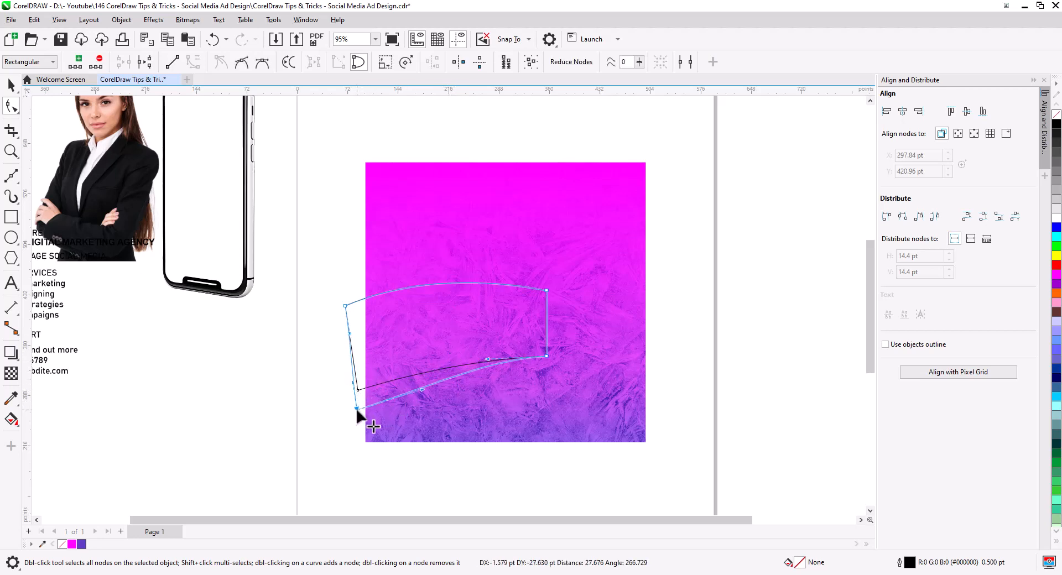
{"action": "left_click_drag", "start_coordinate": [422, 389], "coordinate": [414, 381]}
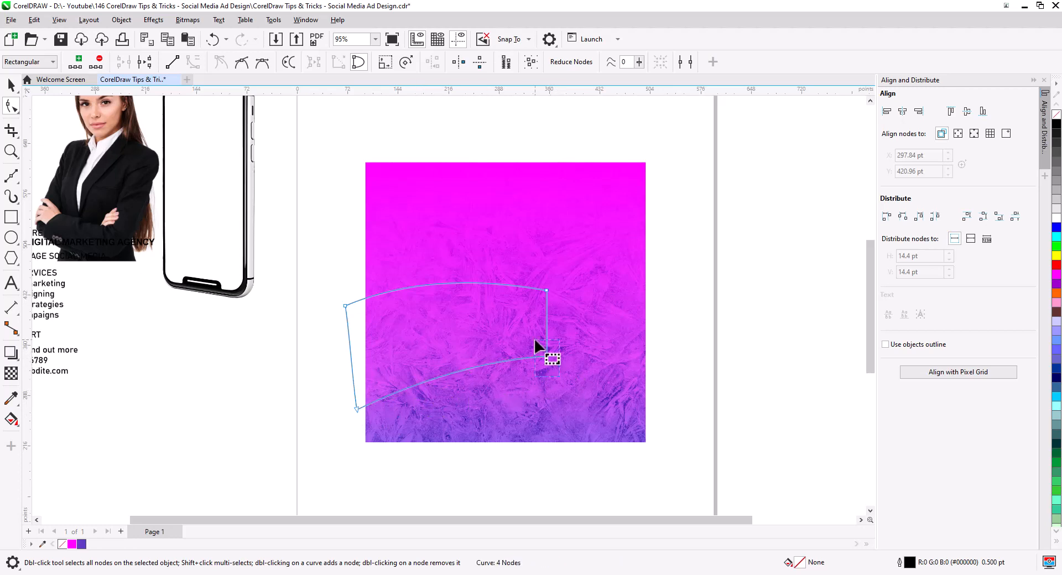
{"action": "left_click_drag", "start_coordinate": [547, 356], "coordinate": [548, 370]}
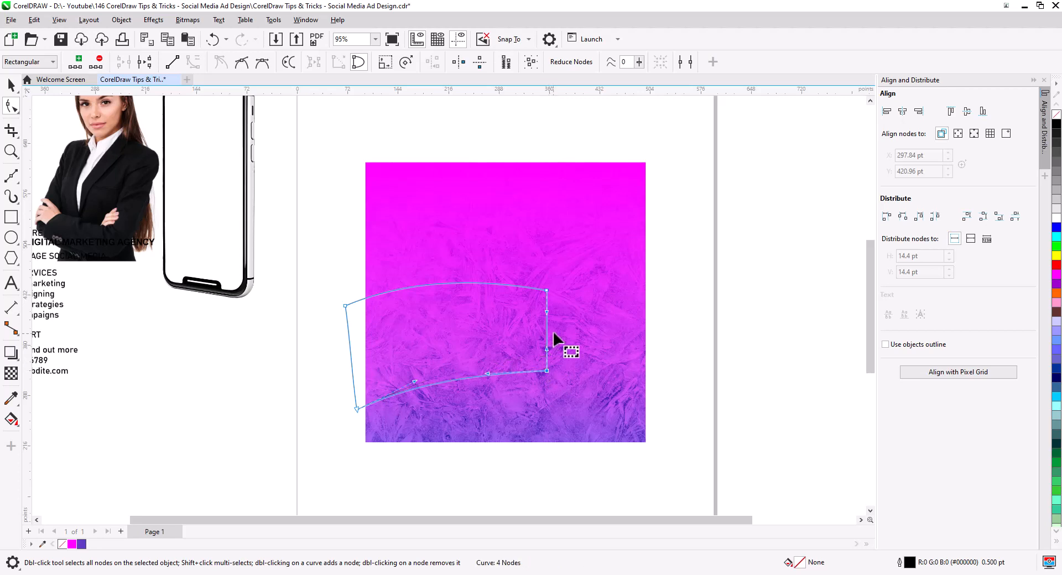
{"action": "left_click", "coordinate": [546, 289]}
{"action": "left_click_drag", "start_coordinate": [320, 268], "coordinate": [546, 282]}
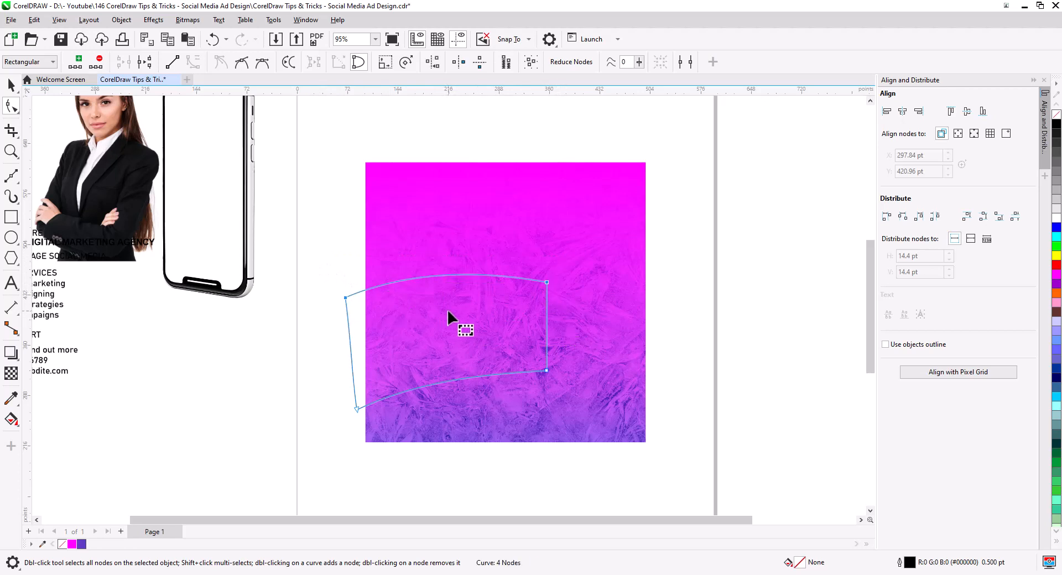
Smart Fill the part of the curved shape overlapping the gradient square with blue-gray C40 M20 Y0 K40.
{"action": "left_click", "coordinate": [13, 90]}
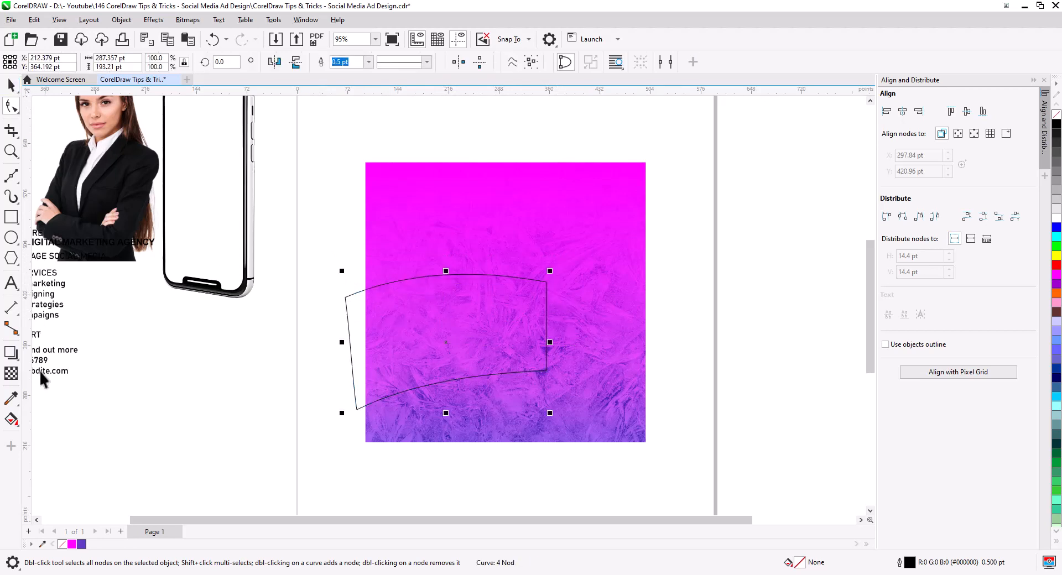
{"action": "left_click", "coordinate": [12, 419]}
{"action": "left_click", "coordinate": [49, 437]}
{"action": "left_click", "coordinate": [410, 340]}
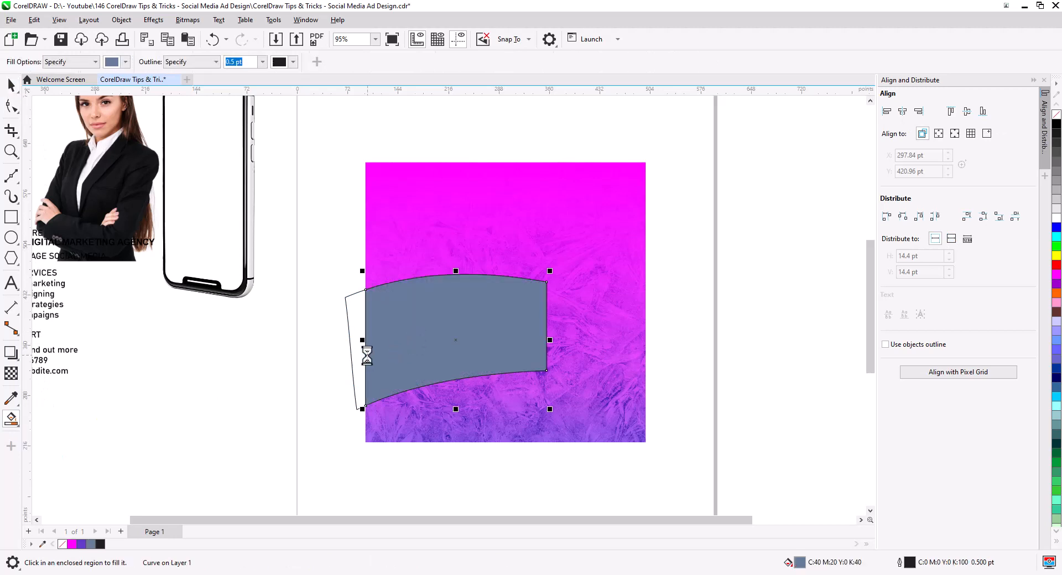
{"action": "left_click", "coordinate": [12, 88]}
Move the original curved outline about 9 pt down and 3 pt right and bring it in front of the blue-gray panel.
{"action": "scroll", "coordinate": [400, 332], "scroll_direction": "up", "scroll_amount": 4}
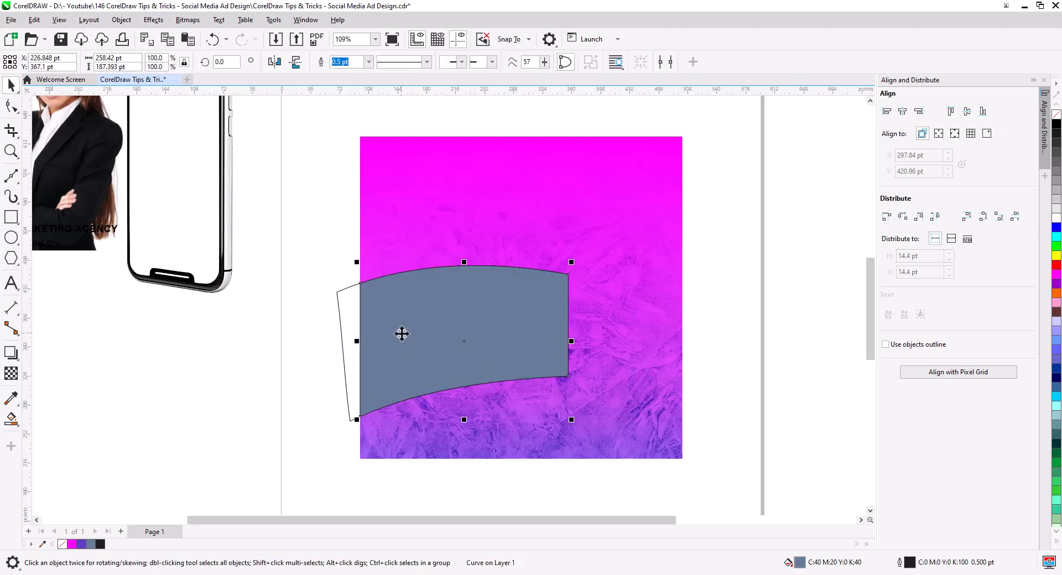
{"action": "left_click", "coordinate": [270, 306]}
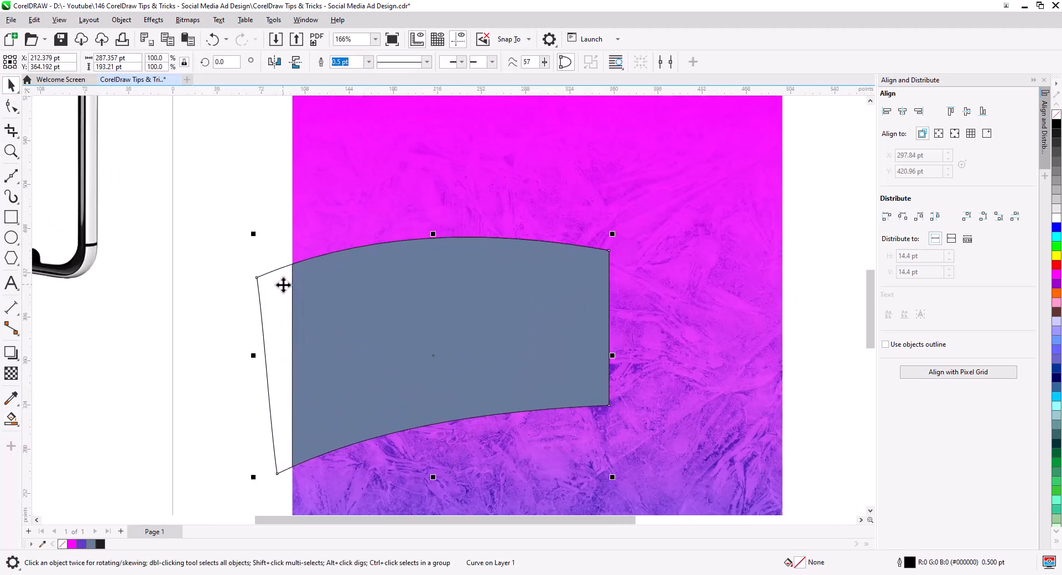
{"action": "left_click_drag", "start_coordinate": [282, 282], "coordinate": [285, 293]}
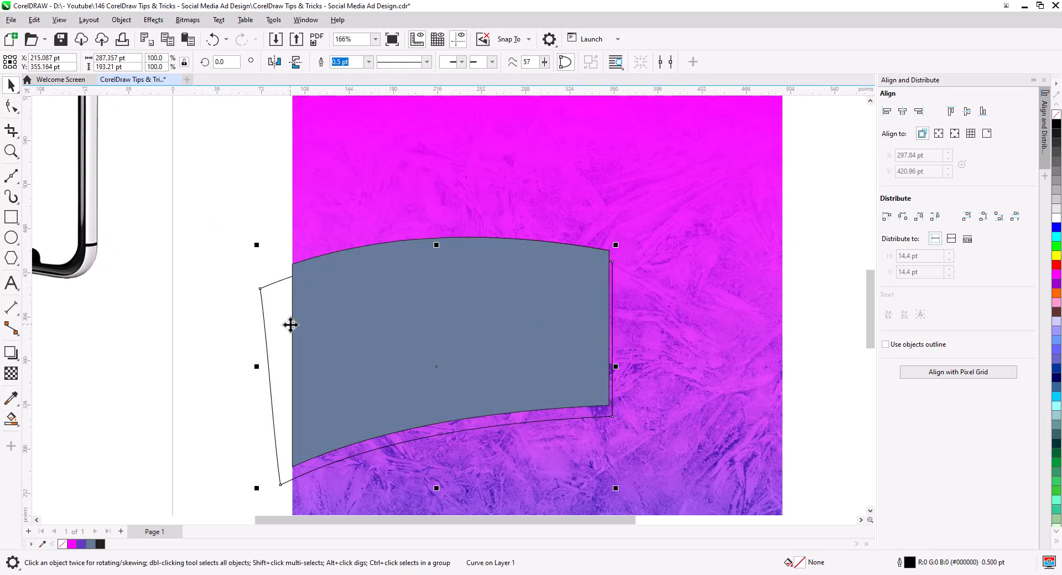
{"action": "key", "text": "shift+Page_Up"}
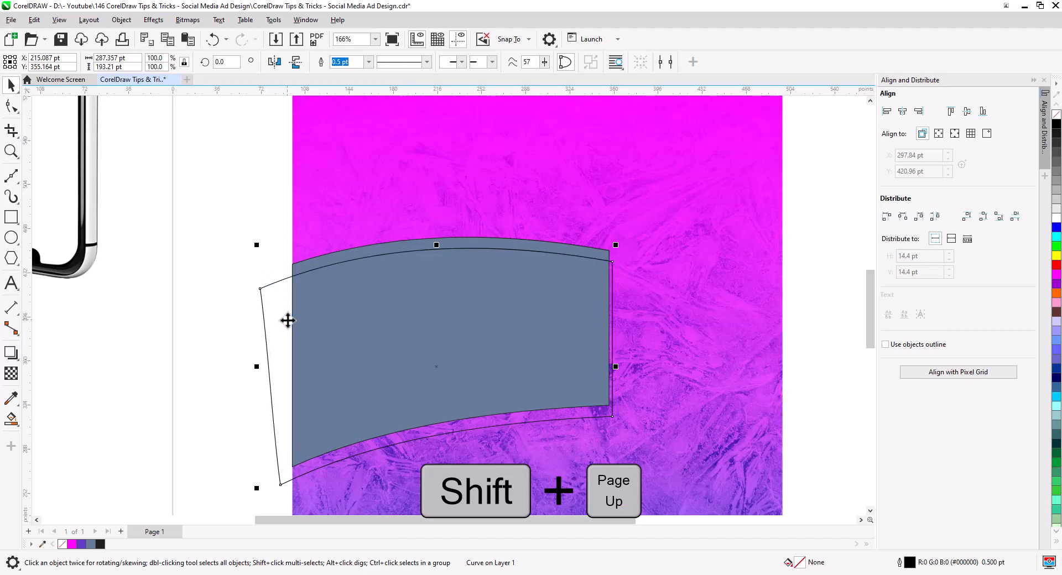
Smart Fill the thin strip between the blue-gray panel's upper edge and the shifted outline with black.
{"action": "left_click", "coordinate": [12, 418]}
{"action": "left_click", "coordinate": [126, 62]}
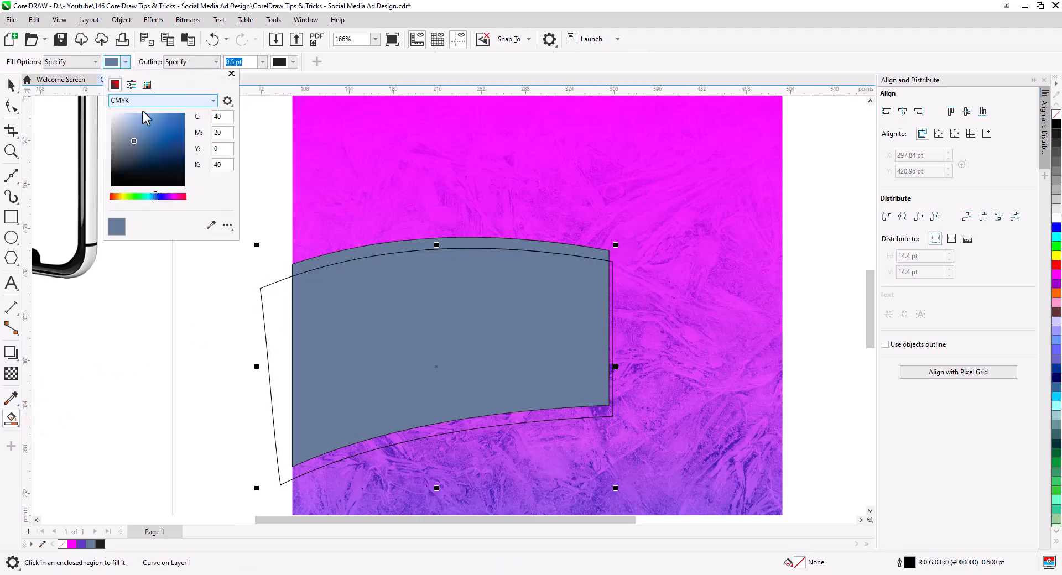
{"action": "left_click_drag", "start_coordinate": [142, 114], "coordinate": [188, 198]}
{"action": "left_click", "coordinate": [316, 260]}
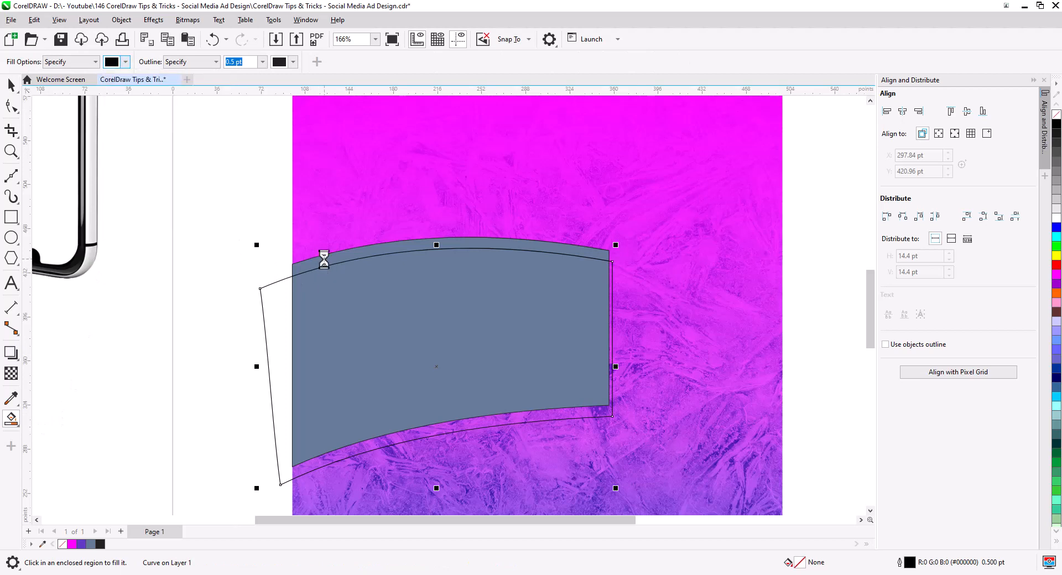
{"action": "left_click", "coordinate": [317, 262]}
{"action": "left_click", "coordinate": [10, 87]}
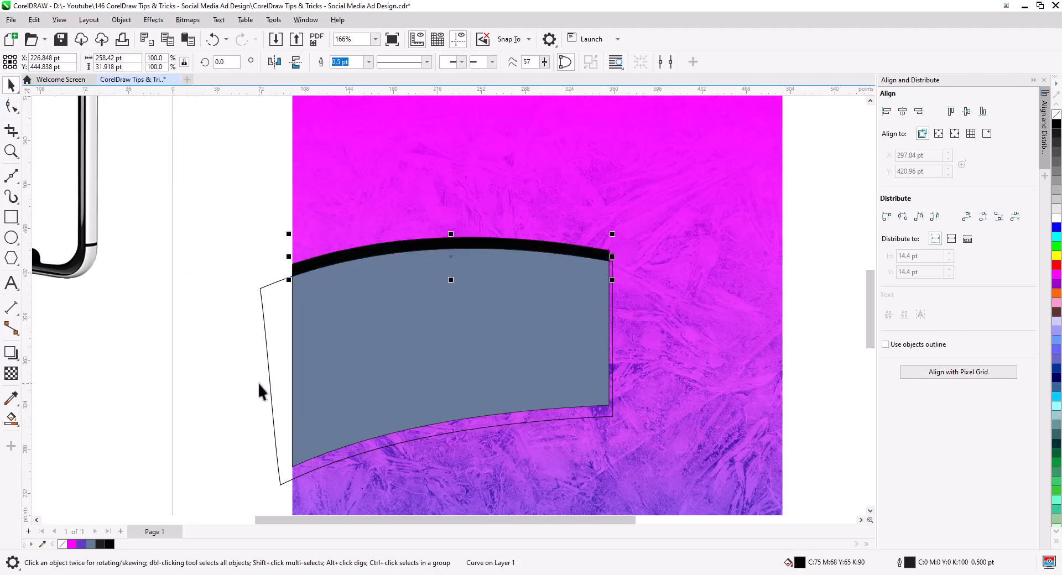
Raise the curved outline, Smart Fill the strip it leaves along the panel's lower edge with black, and delete the outline.
{"action": "left_click", "coordinate": [276, 400]}
{"action": "left_click_drag", "start_coordinate": [278, 388], "coordinate": [283, 384]}
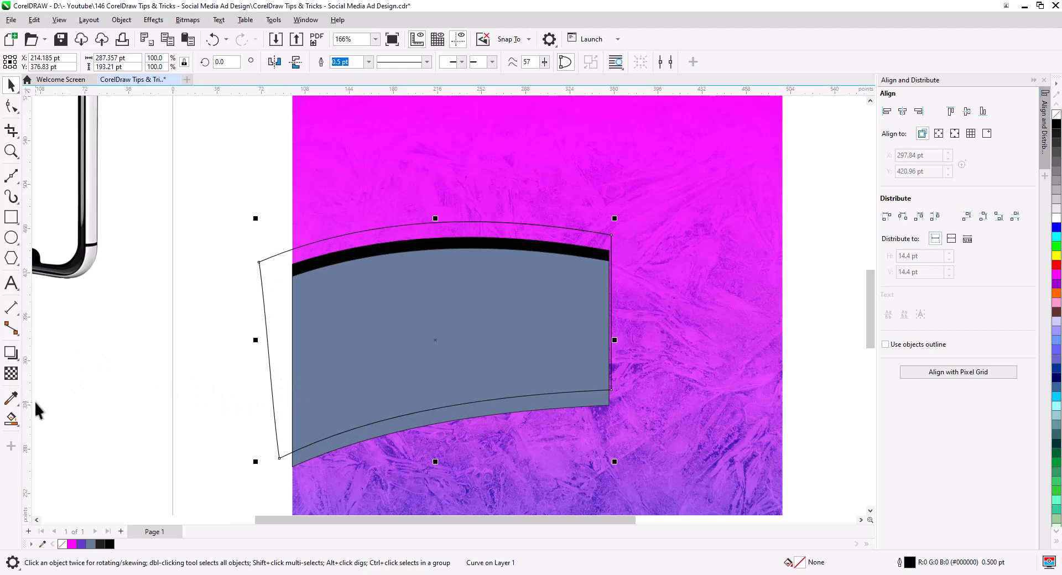
{"action": "left_click", "coordinate": [12, 419]}
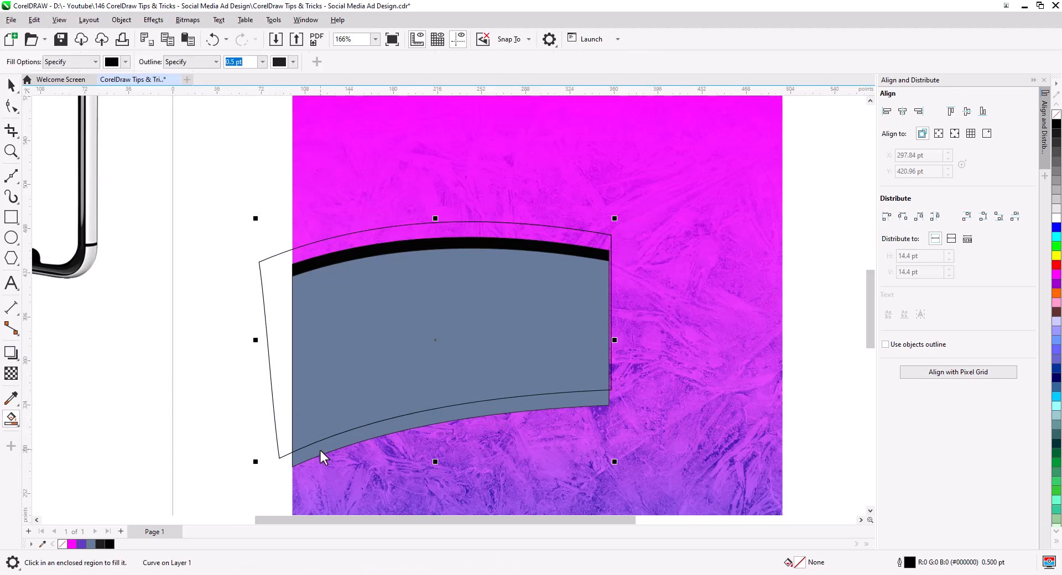
{"action": "left_click", "coordinate": [320, 448]}
{"action": "left_click", "coordinate": [10, 88]}
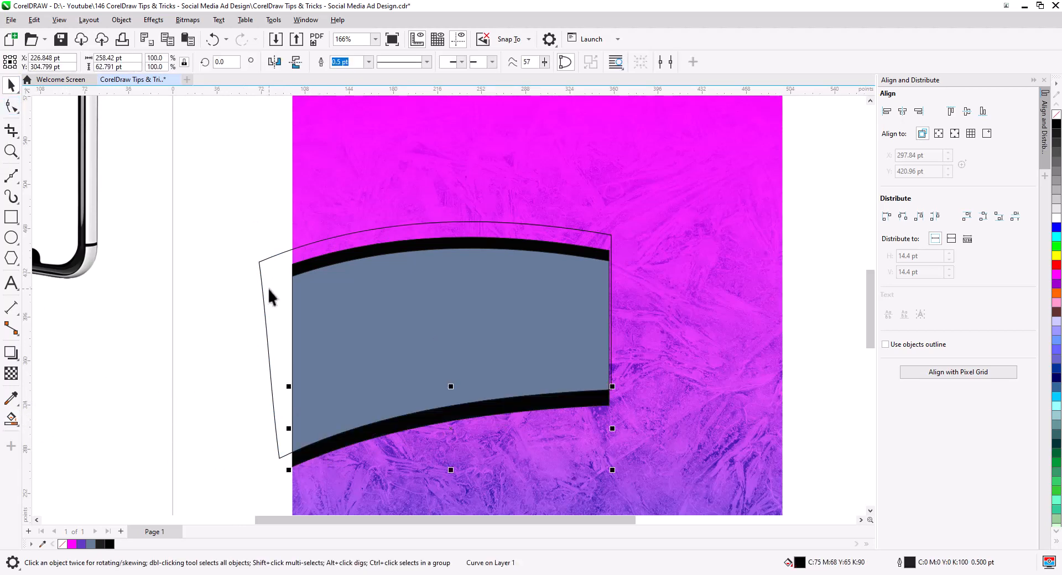
{"action": "left_click", "coordinate": [270, 286]}
{"action": "key", "text": "Delete"}
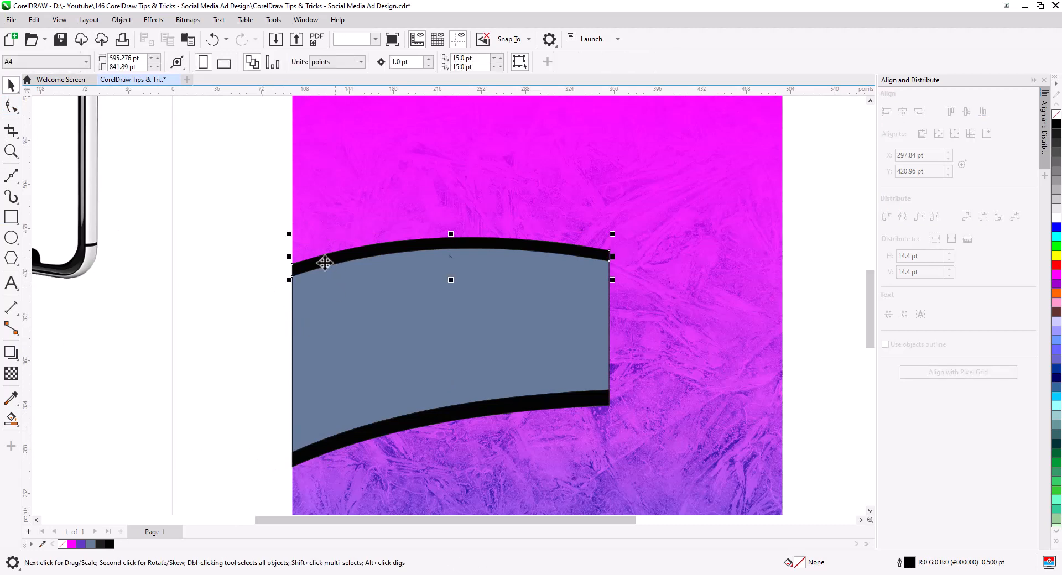
Thicken the upper black strip by raising its two top nodes about 8 pt.
{"action": "left_click", "coordinate": [325, 263]}
{"action": "scroll", "coordinate": [366, 293], "scroll_direction": "up", "scroll_amount": 1}
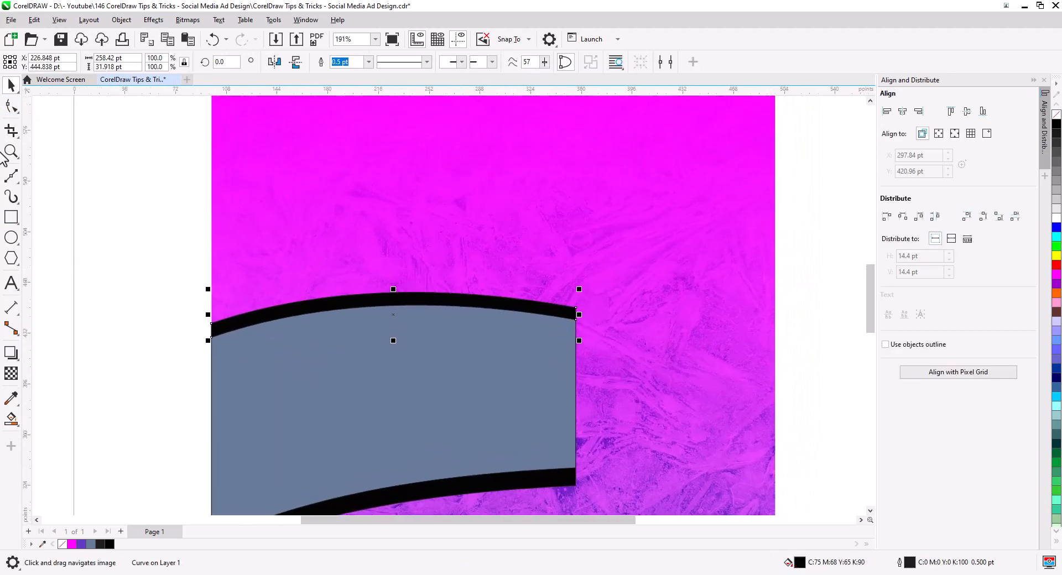
{"action": "left_click", "coordinate": [10, 108]}
{"action": "left_click_drag", "start_coordinate": [178, 271], "coordinate": [222, 326]}
{"action": "left_click_drag", "start_coordinate": [584, 312], "coordinate": [576, 296]}
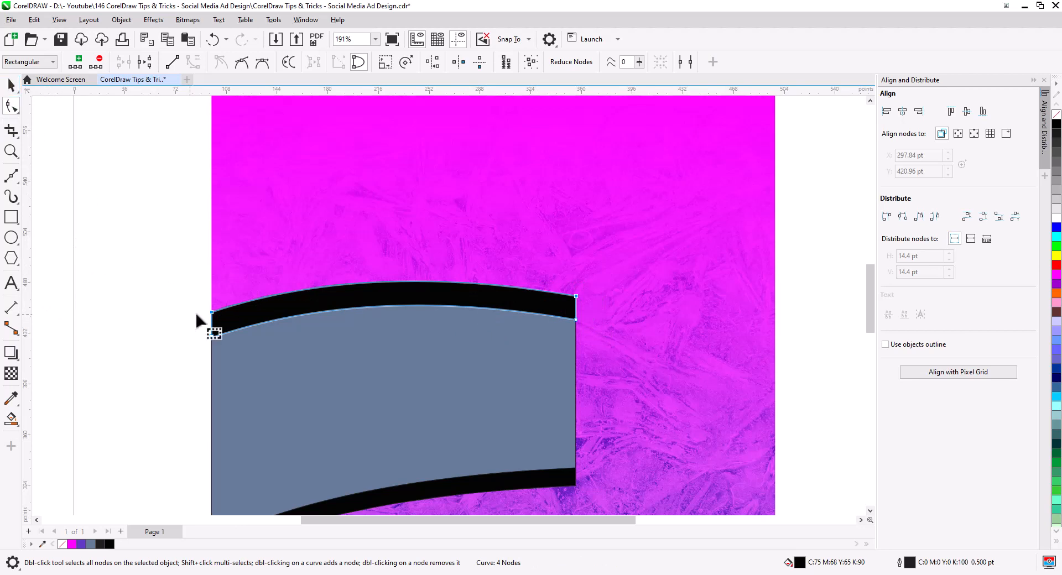
Thicken the lower black strip by moving its two bottom nodes straight down about 8.2 pt.
{"action": "scroll", "coordinate": [197, 314], "scroll_direction": "down", "scroll_amount": 5}
{"action": "left_click", "coordinate": [252, 407]}
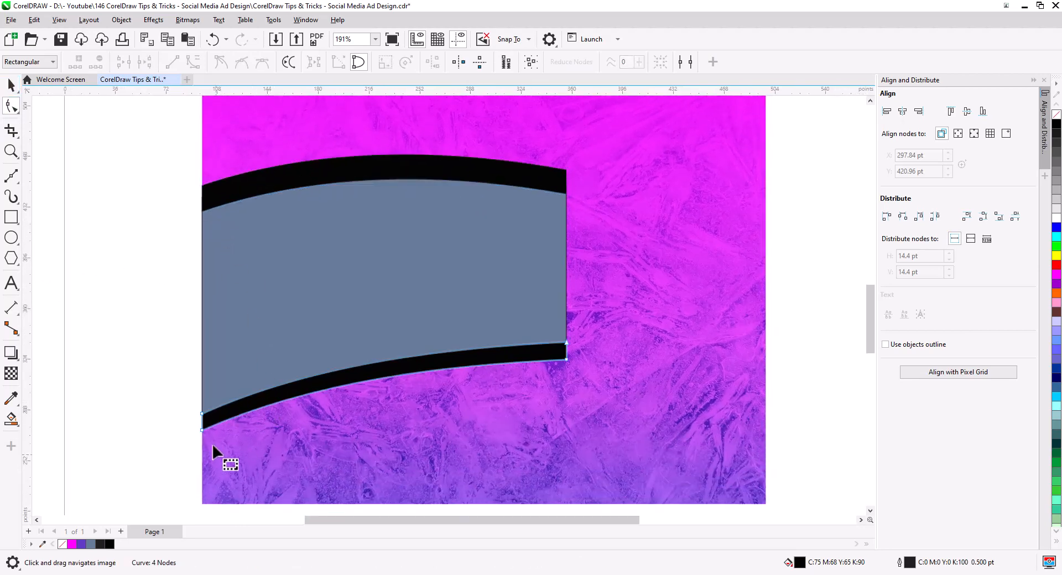
{"action": "left_click_drag", "start_coordinate": [213, 450], "coordinate": [196, 425]}
{"action": "left_click", "coordinate": [565, 360]}
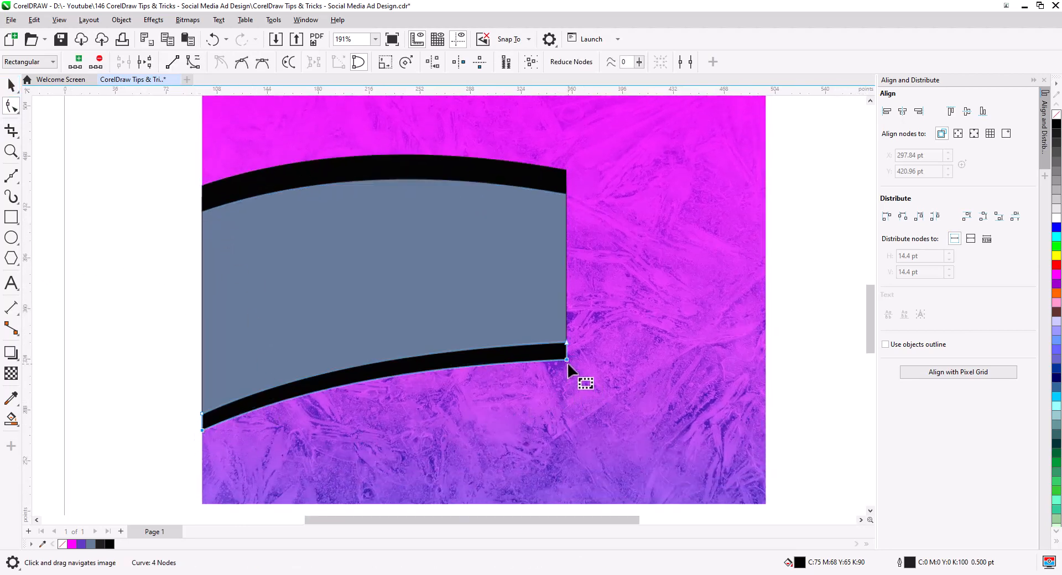
{"action": "left_click_drag", "start_coordinate": [566, 360], "coordinate": [566, 371]}
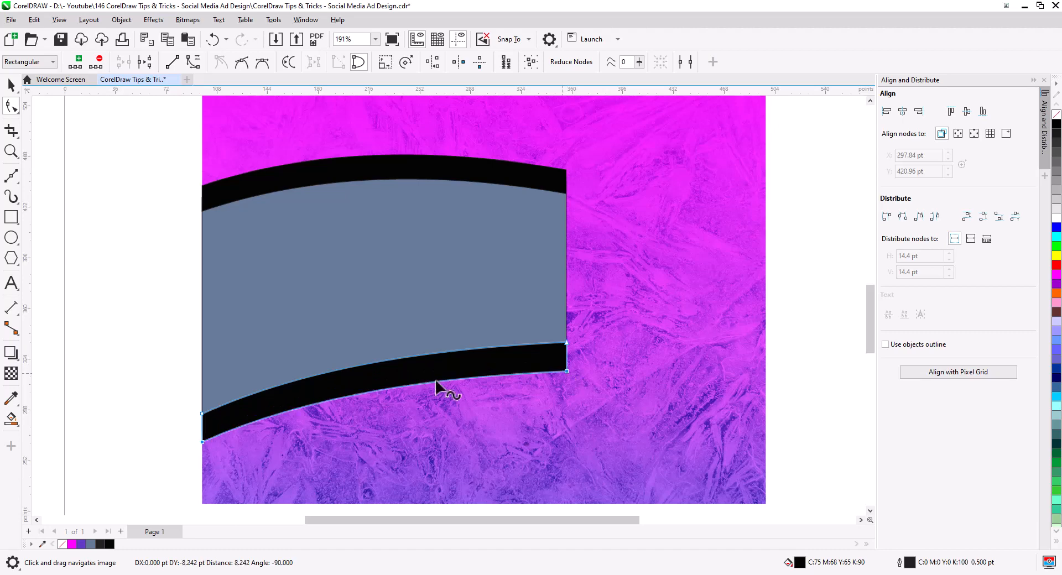
{"action": "left_click", "coordinate": [12, 85]}
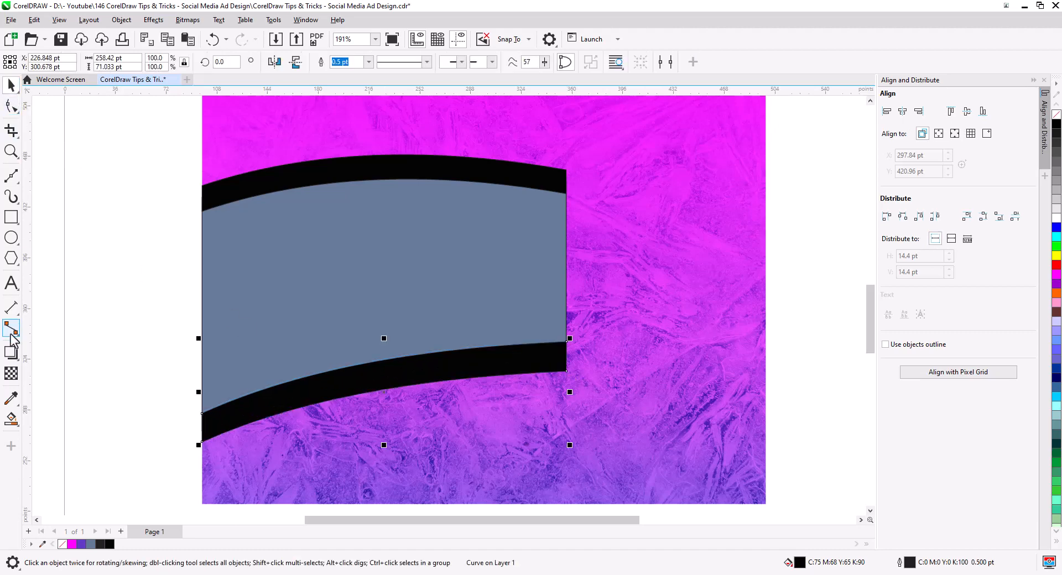
Apply a linear fountain fill to the lower strip, from black at its lower edge to white at its upper edge.
{"action": "left_click", "coordinate": [14, 419]}
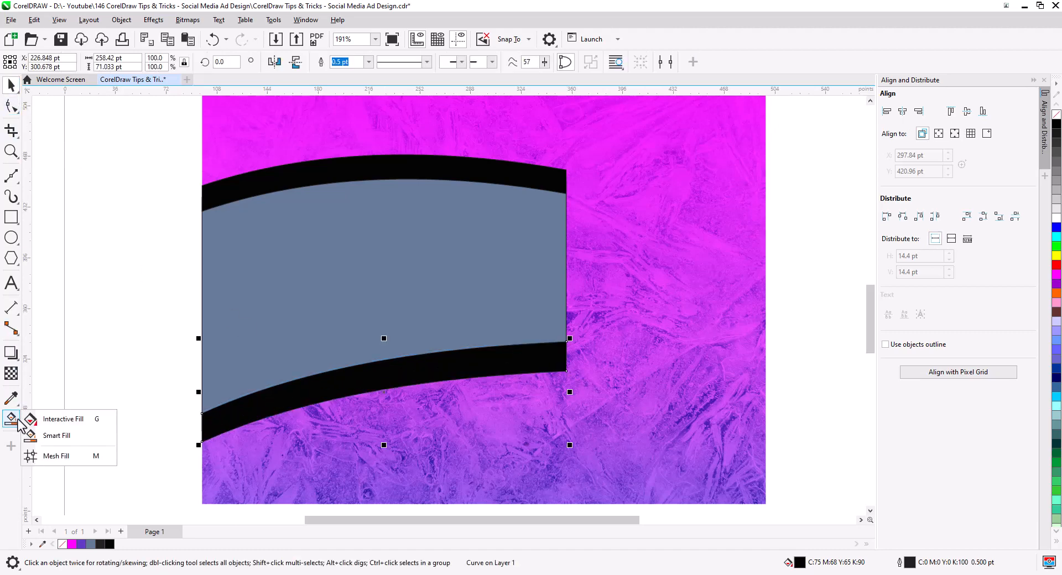
{"action": "left_click", "coordinate": [58, 420]}
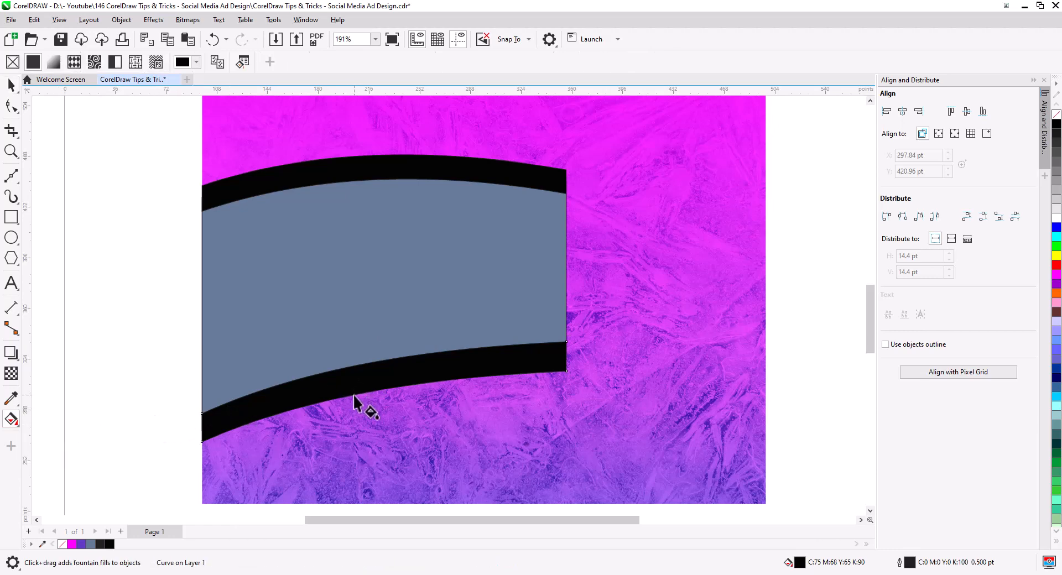
{"action": "left_click_drag", "start_coordinate": [353, 394], "coordinate": [352, 366]}
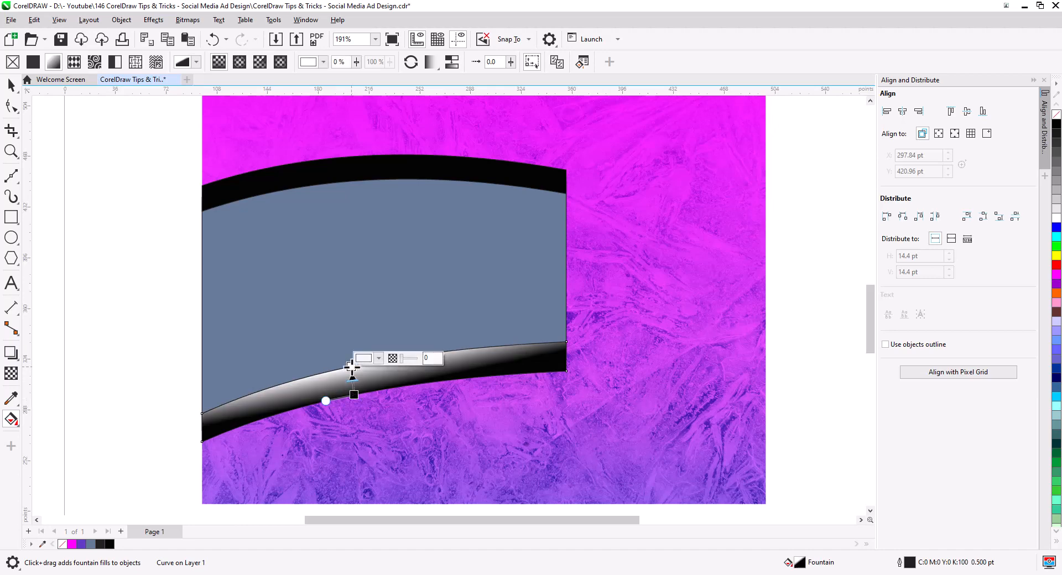
Apply a fountain fill to the upper strip, black at its upper edge to white at its lower edge, and adjust the gradient handle.
{"action": "left_click", "coordinate": [318, 178]}
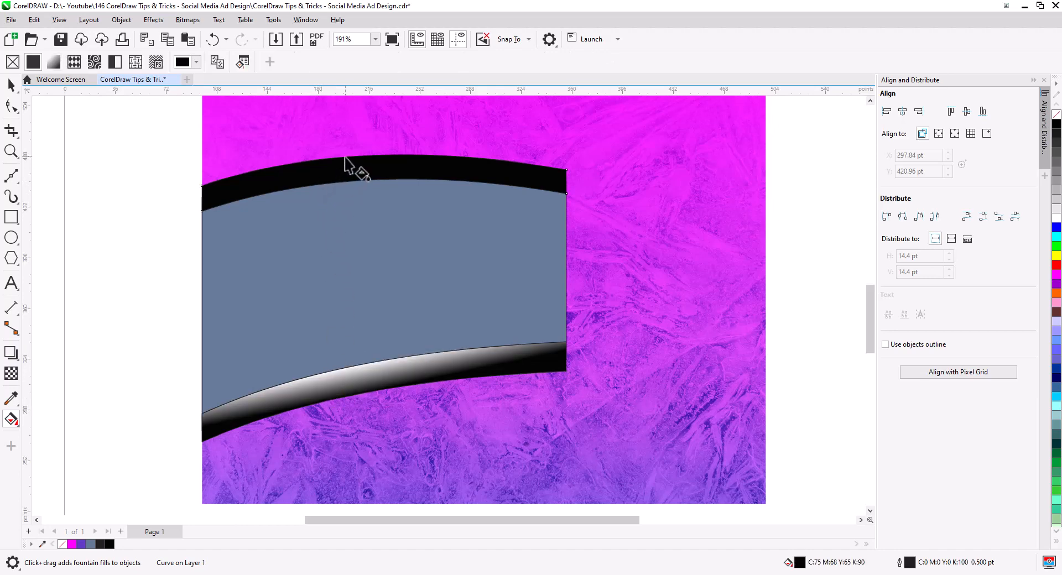
{"action": "left_click_drag", "start_coordinate": [346, 157], "coordinate": [349, 188]}
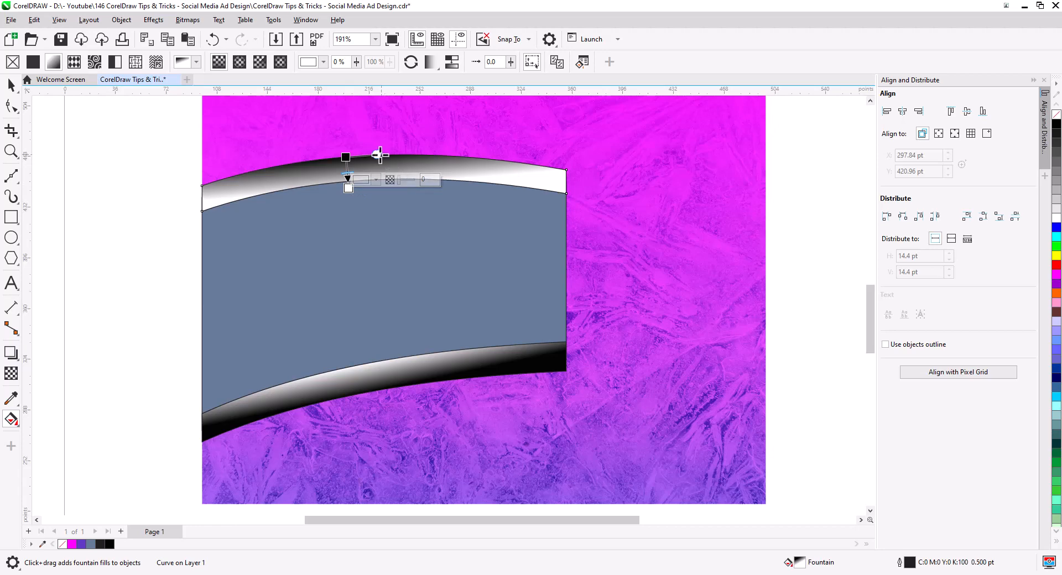
{"action": "left_click_drag", "start_coordinate": [377, 156], "coordinate": [416, 153]}
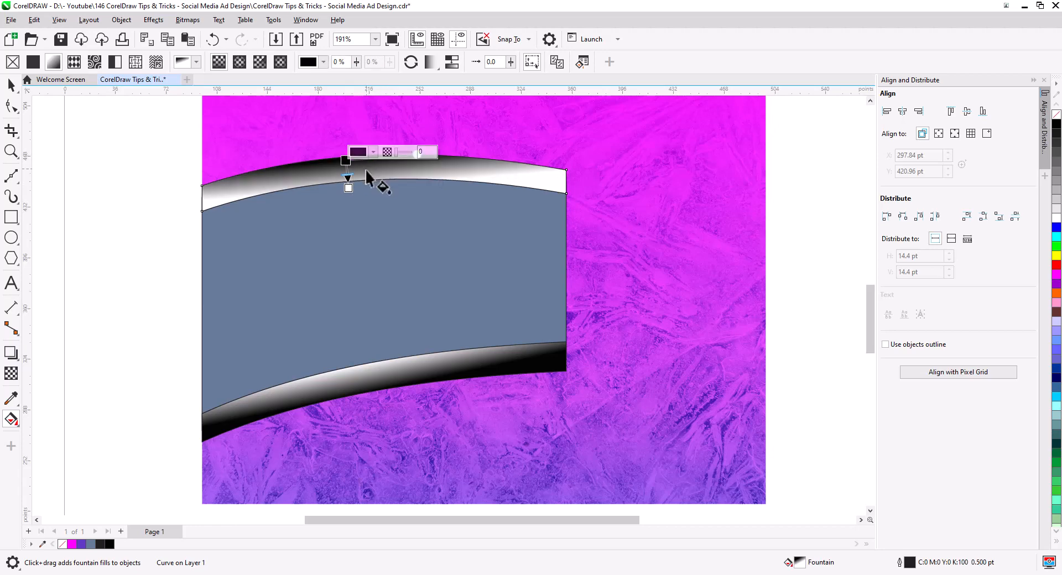
Remove the outlines from both gradient strips.
{"action": "left_click", "coordinate": [11, 86]}
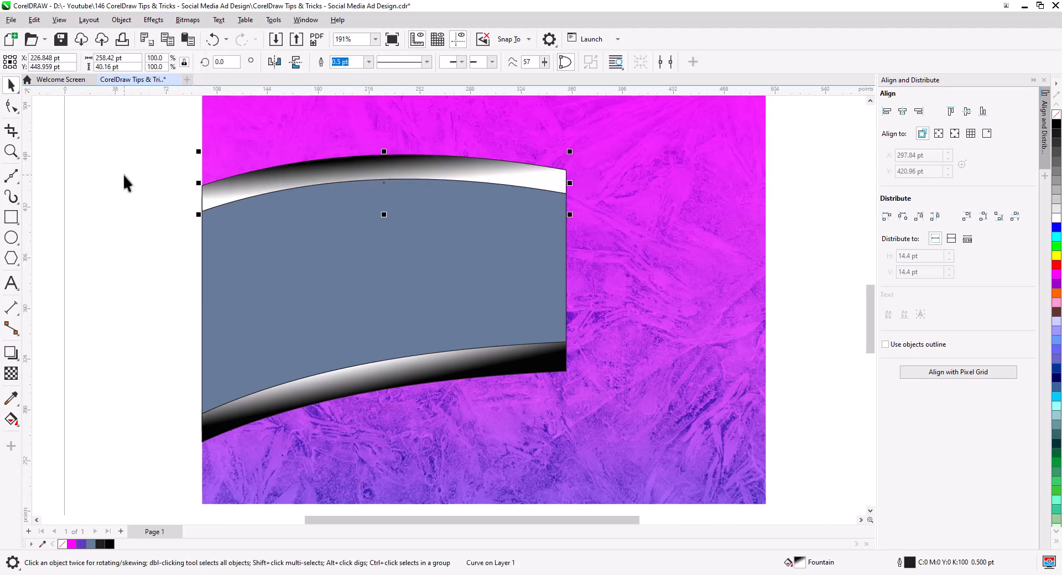
{"action": "left_click", "coordinate": [502, 353], "text": "shift"}
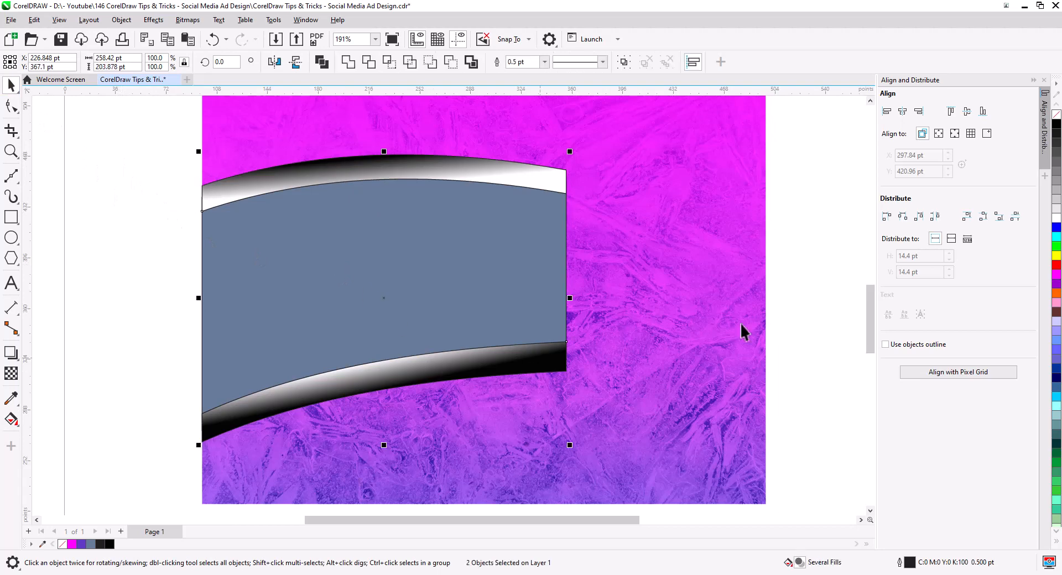
{"action": "right_click", "coordinate": [1056, 115]}
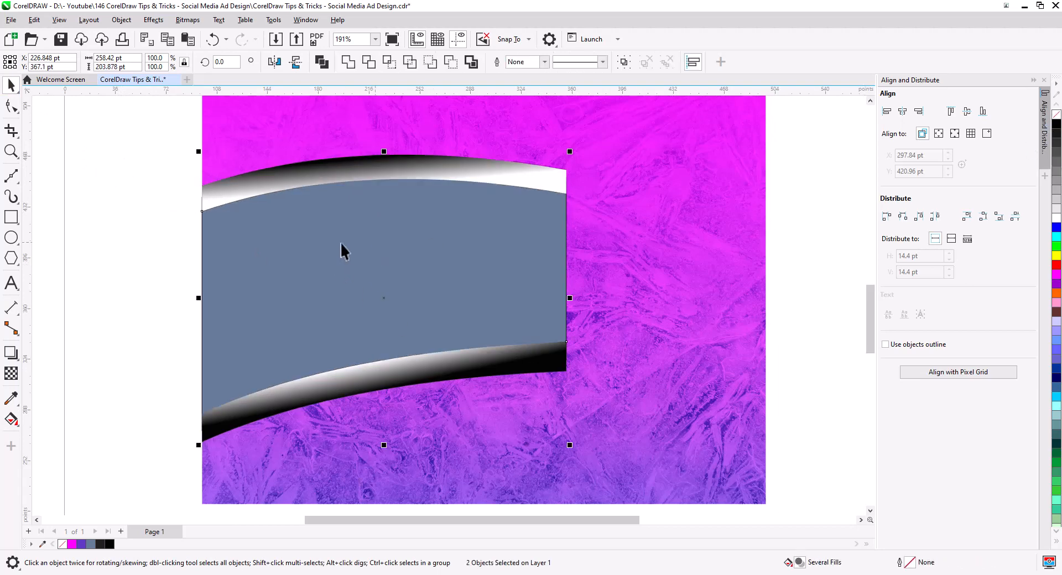
Apply the Cubist art stroke effect to the upper strip with size 5, brightness 6 and black paper color.
{"action": "left_click", "coordinate": [232, 200]}
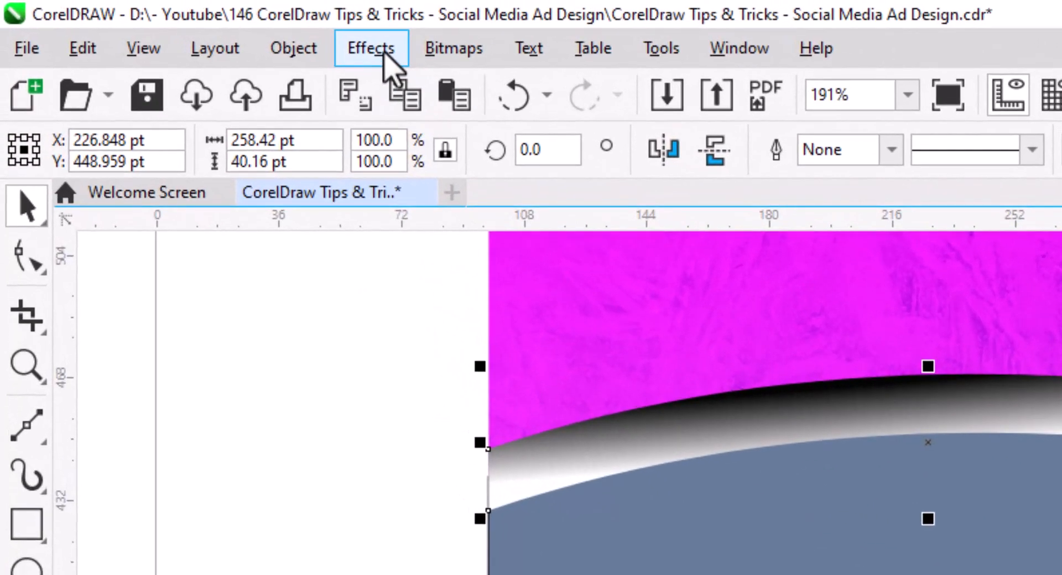
{"action": "left_click", "coordinate": [155, 21]}
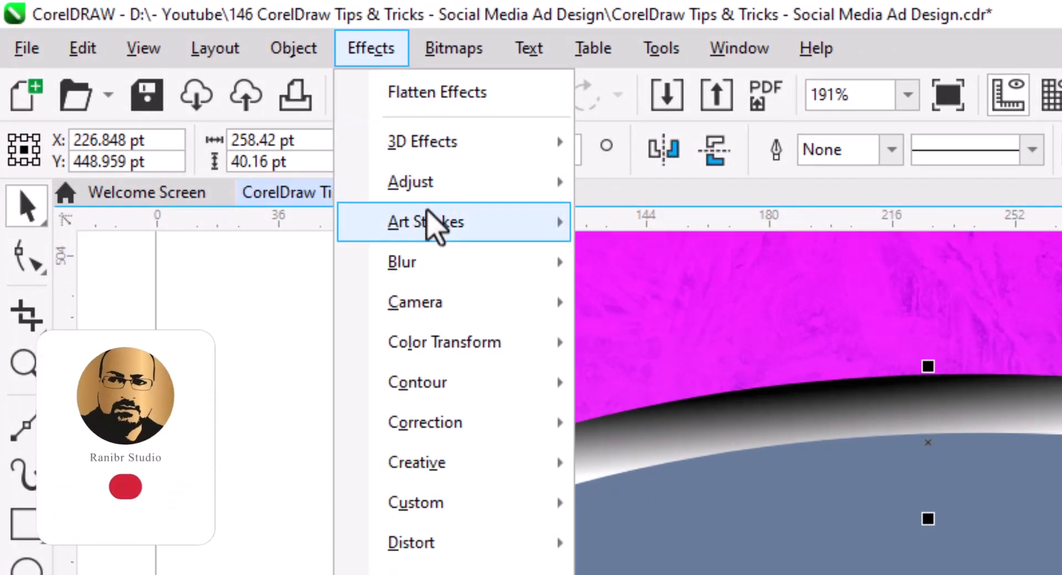
{"action": "mouse_move", "coordinate": [432, 224]}
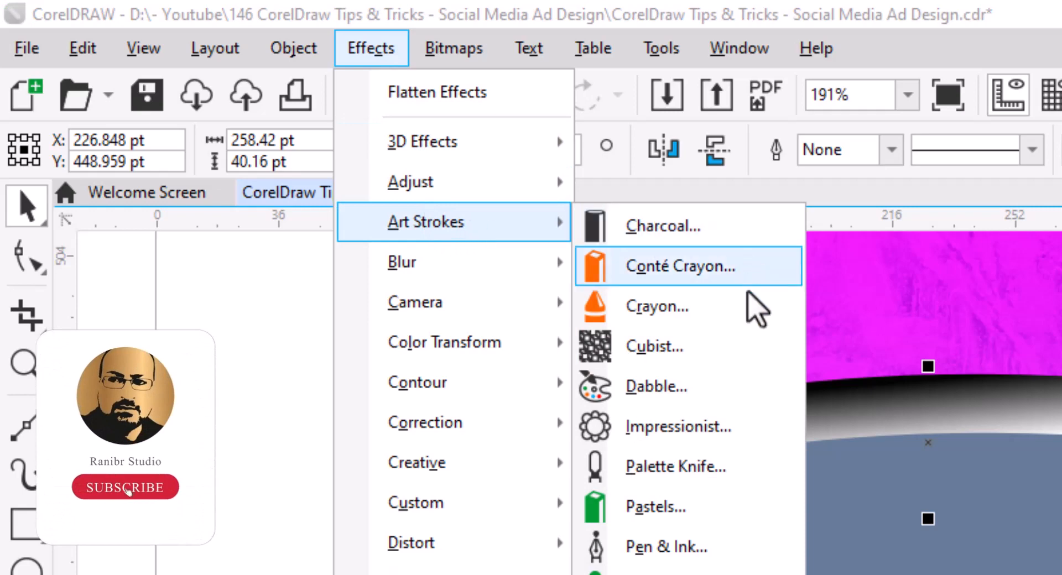
{"action": "left_click", "coordinate": [729, 348]}
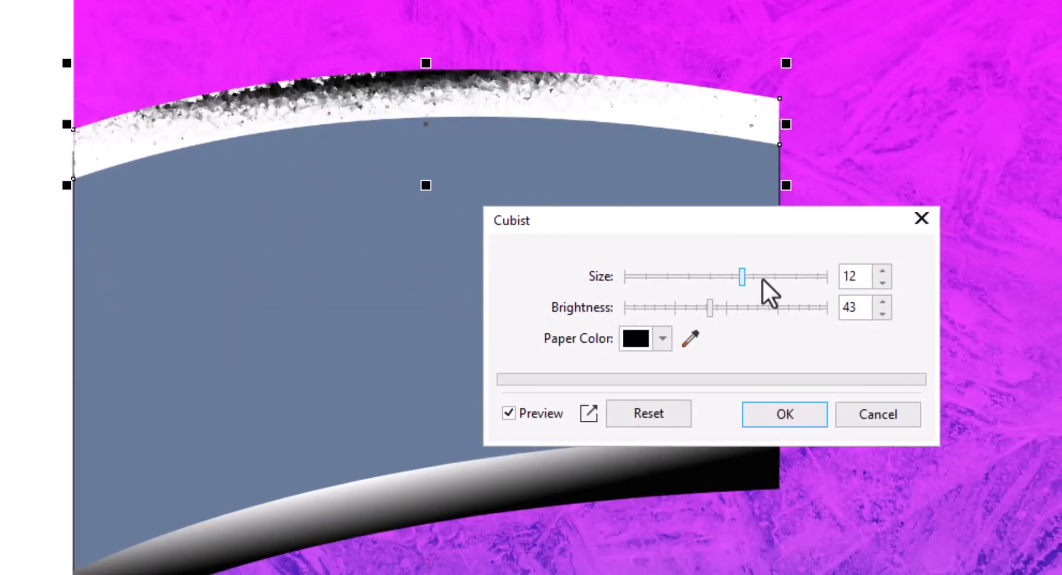
{"action": "left_click_drag", "start_coordinate": [753, 310], "coordinate": [641, 306]}
{"action": "left_click_drag", "start_coordinate": [742, 276], "coordinate": [673, 288]}
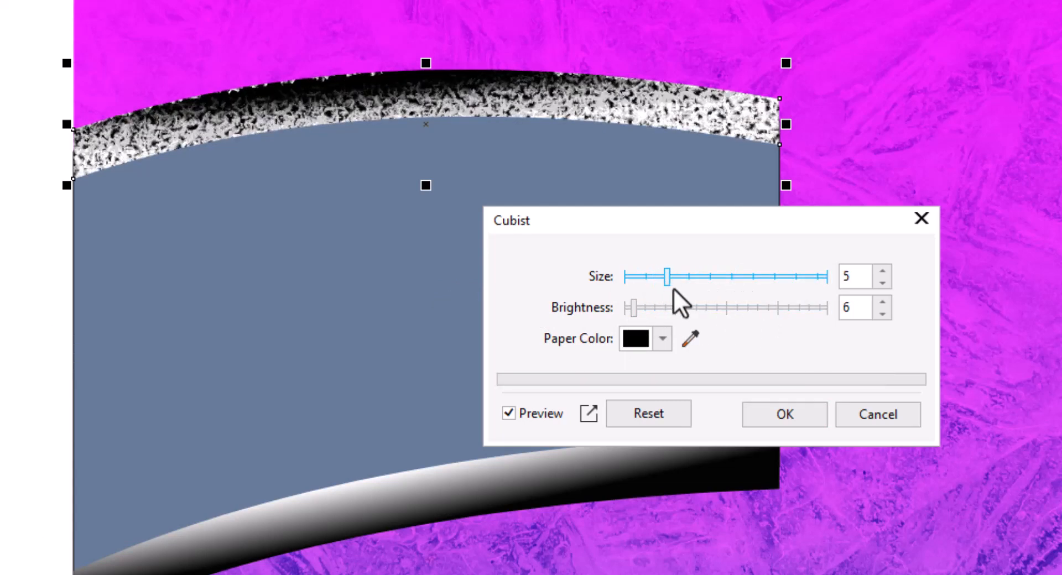
{"action": "left_click", "coordinate": [789, 420]}
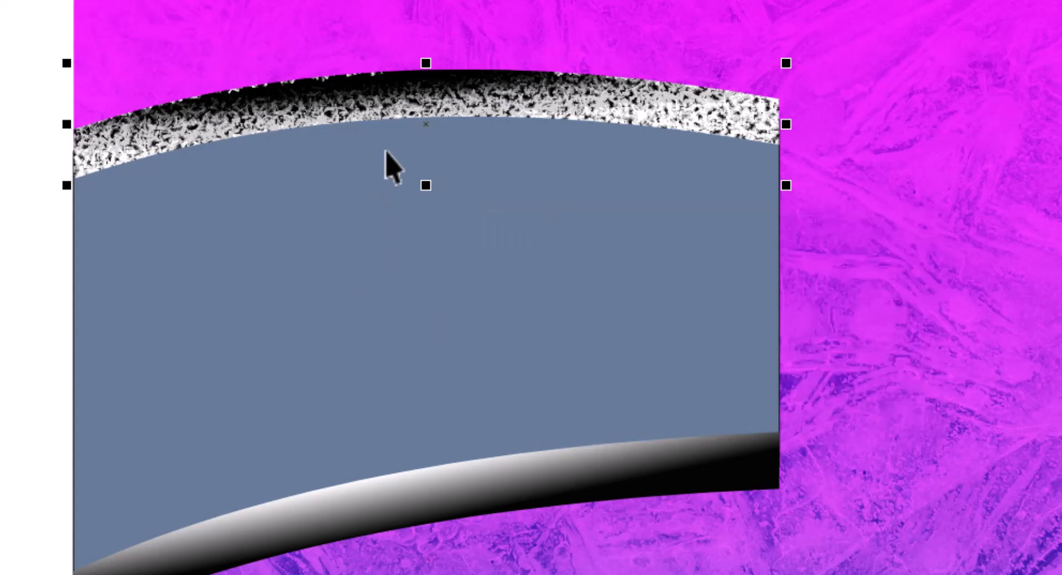
Convert the textured upper strip to a 300 dpi Black and White (1-bit) bitmap without dithering or anti-aliasing.
{"action": "scroll", "coordinate": [378, 91], "scroll_direction": "up", "scroll_amount": 3}
{"action": "left_click_drag", "start_coordinate": [415, 141], "coordinate": [594, 235]}
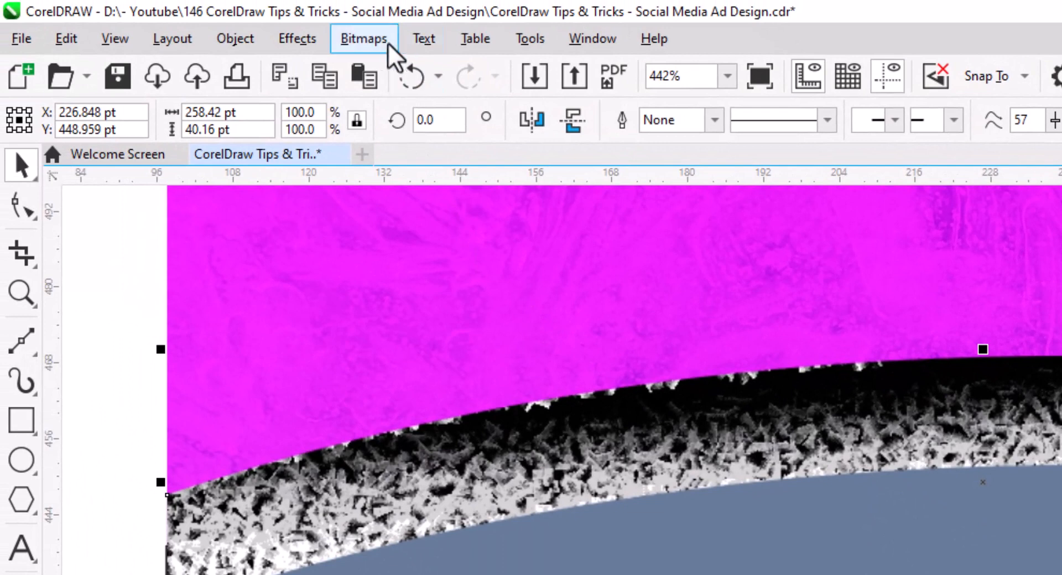
{"action": "left_click", "coordinate": [380, 41]}
{"action": "left_click", "coordinate": [387, 75]}
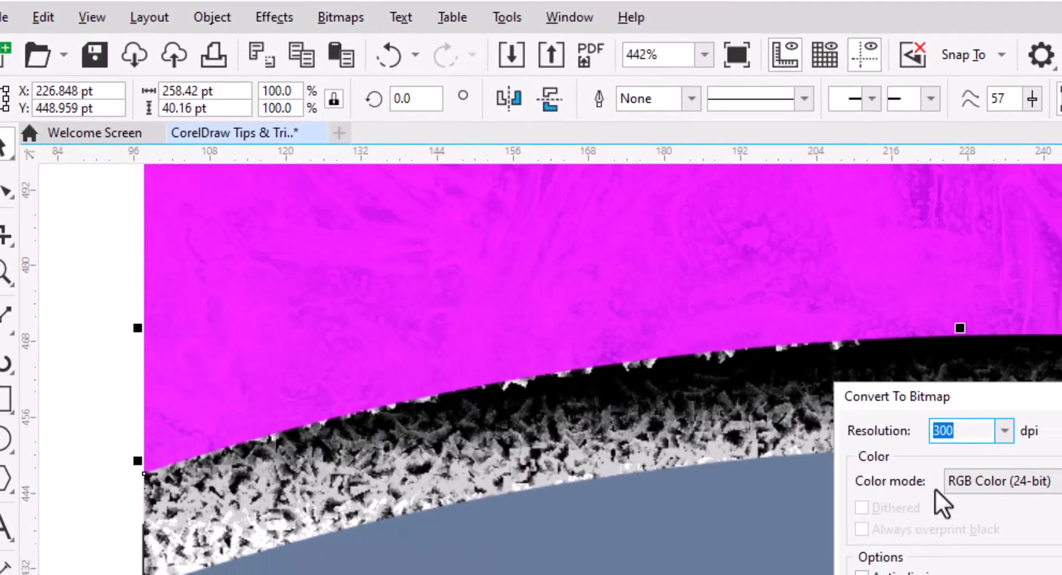
{"action": "left_click", "coordinate": [1011, 498]}
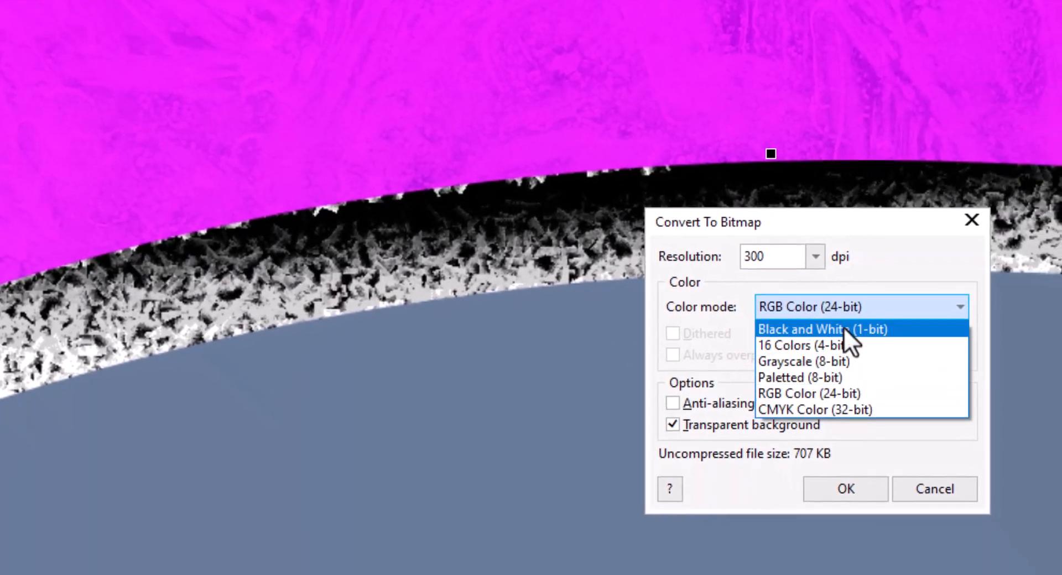
{"action": "left_click", "coordinate": [874, 355]}
{"action": "left_click", "coordinate": [841, 486]}
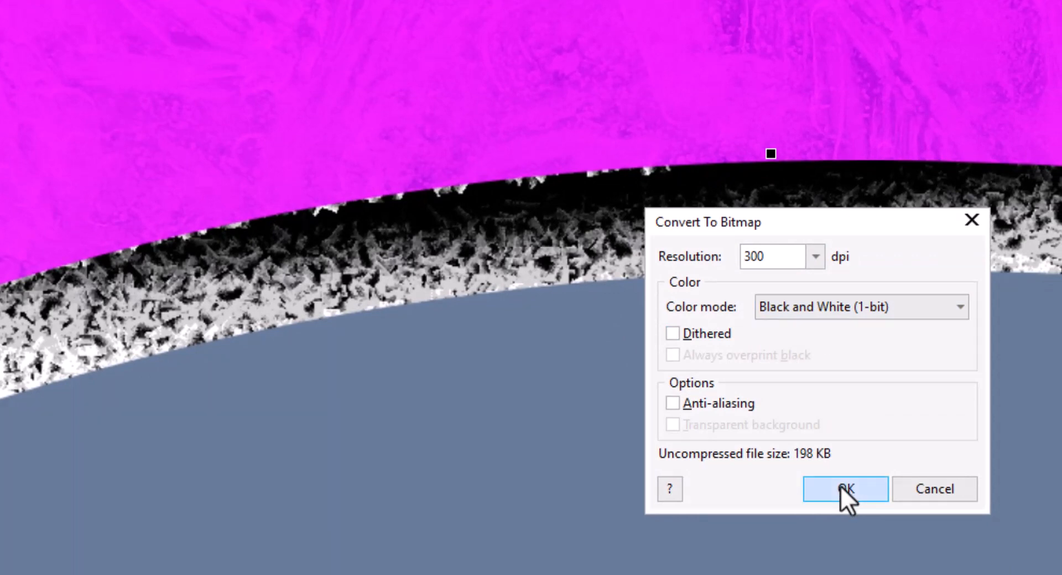
Quick Trace the black-and-white bitmap of the upper strip into vector shapes.
{"action": "scroll", "coordinate": [563, 303], "scroll_direction": "down", "scroll_amount": 1}
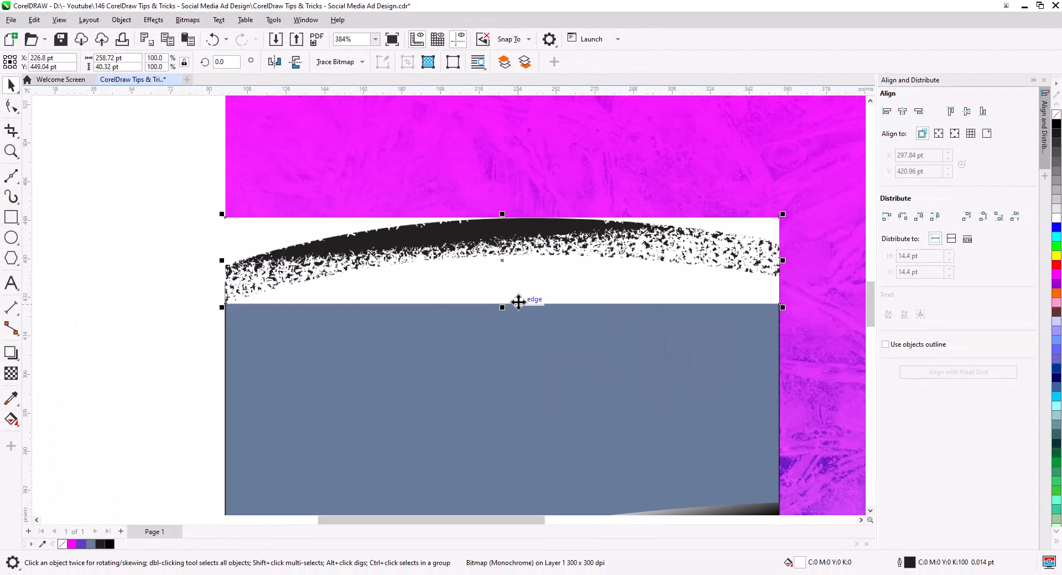
{"action": "left_click_drag", "start_coordinate": [597, 332], "coordinate": [524, 329]}
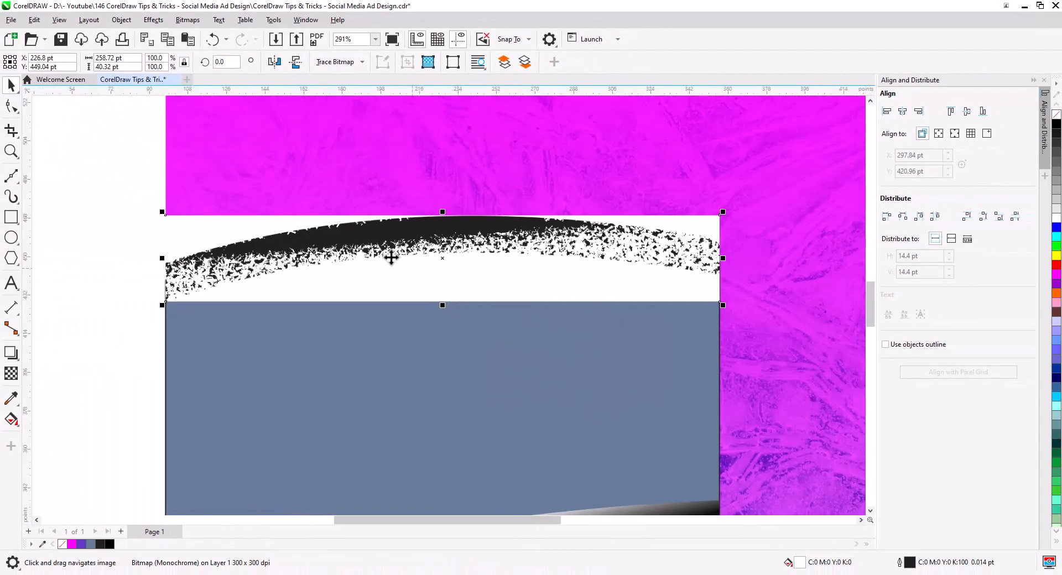
{"action": "scroll", "coordinate": [391, 257], "scroll_direction": "down", "scroll_amount": 2}
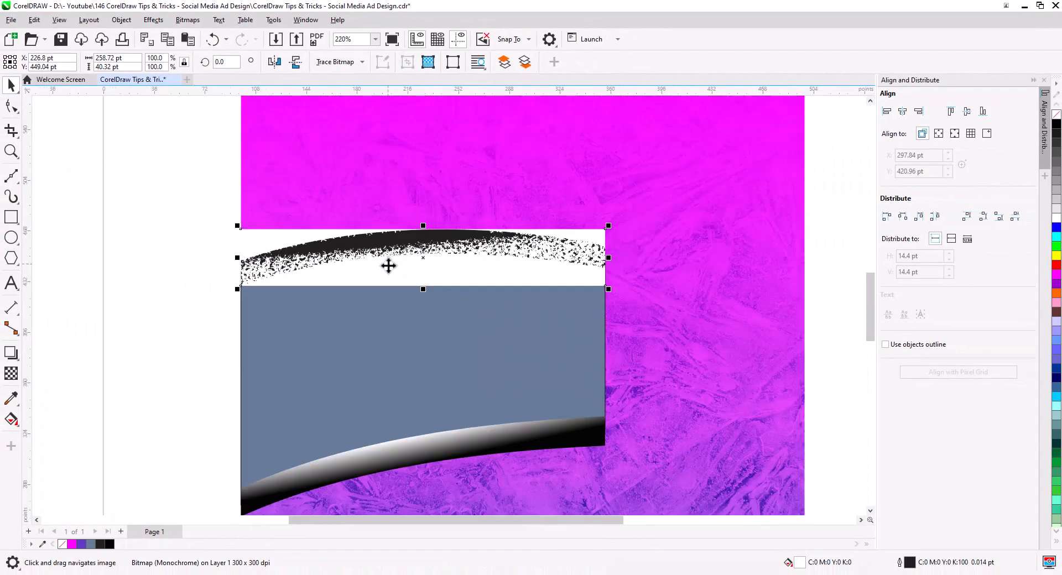
{"action": "left_click_drag", "start_coordinate": [406, 306], "coordinate": [400, 313]}
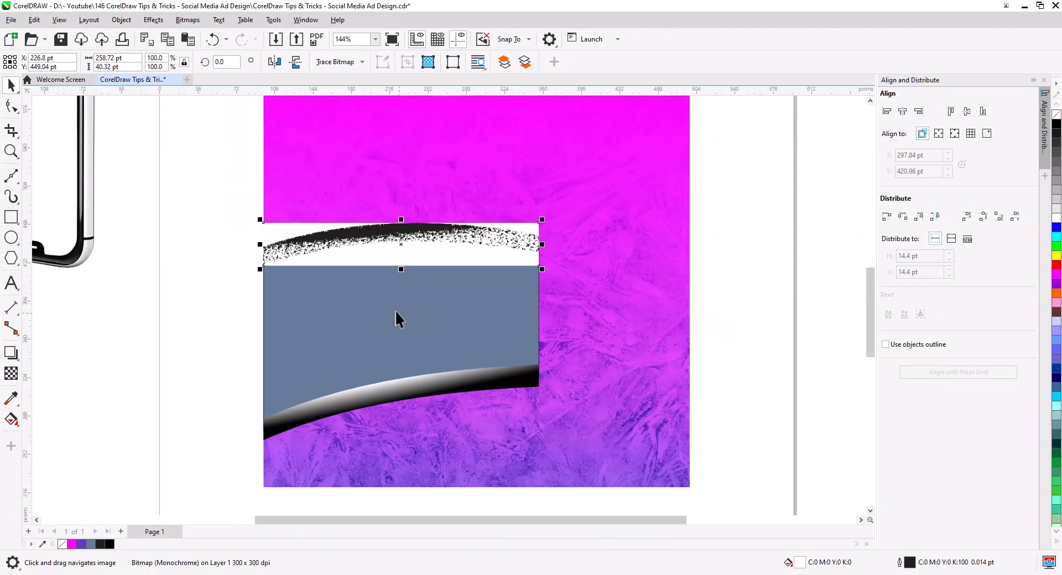
{"action": "left_click", "coordinate": [243, 270]}
{"action": "left_click", "coordinate": [344, 252]}
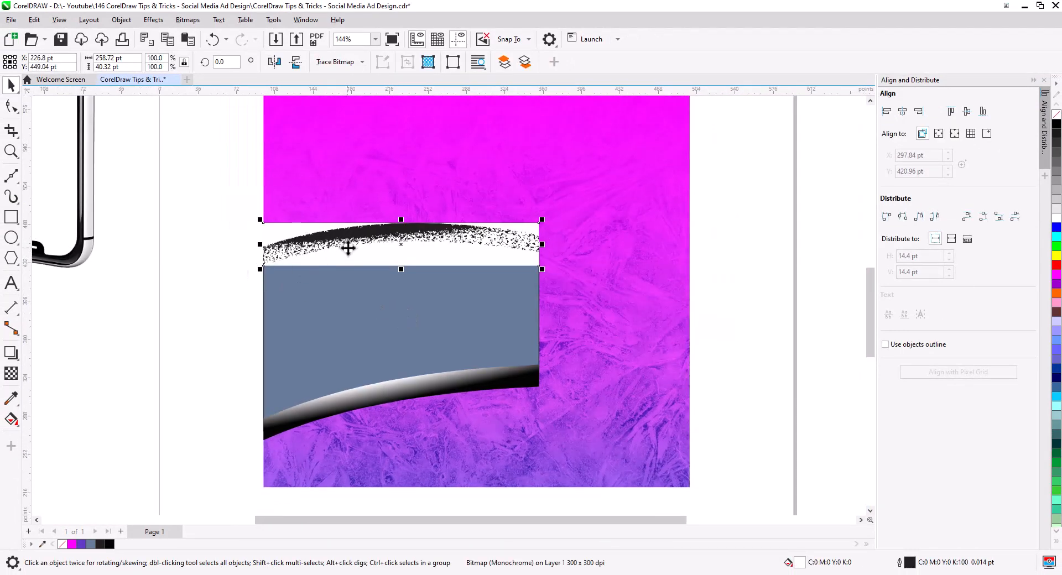
{"action": "right_click", "coordinate": [348, 247]}
{"action": "left_click", "coordinate": [391, 175]}
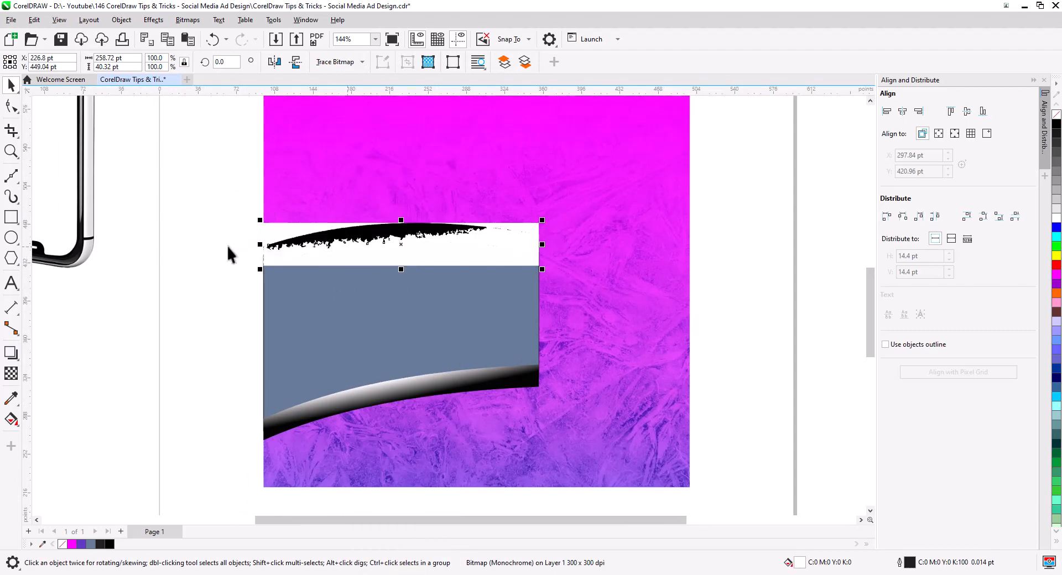
Delete the leftover bitmap of the upper strip and ungroup its traced vector shapes.
{"action": "left_click", "coordinate": [214, 246]}
{"action": "left_click", "coordinate": [392, 260]}
{"action": "left_click", "coordinate": [280, 257]}
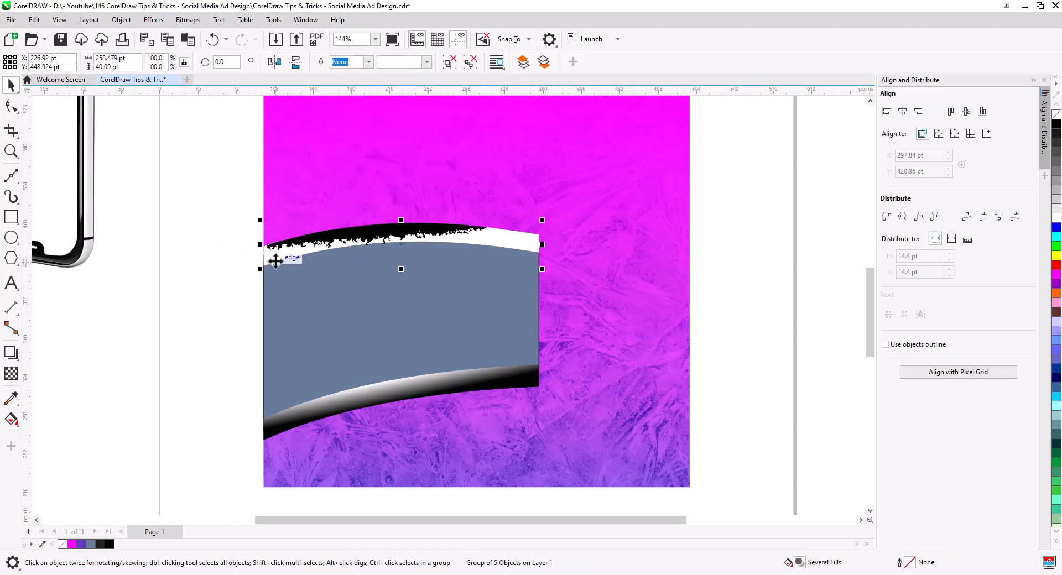
{"action": "left_click", "coordinate": [202, 233]}
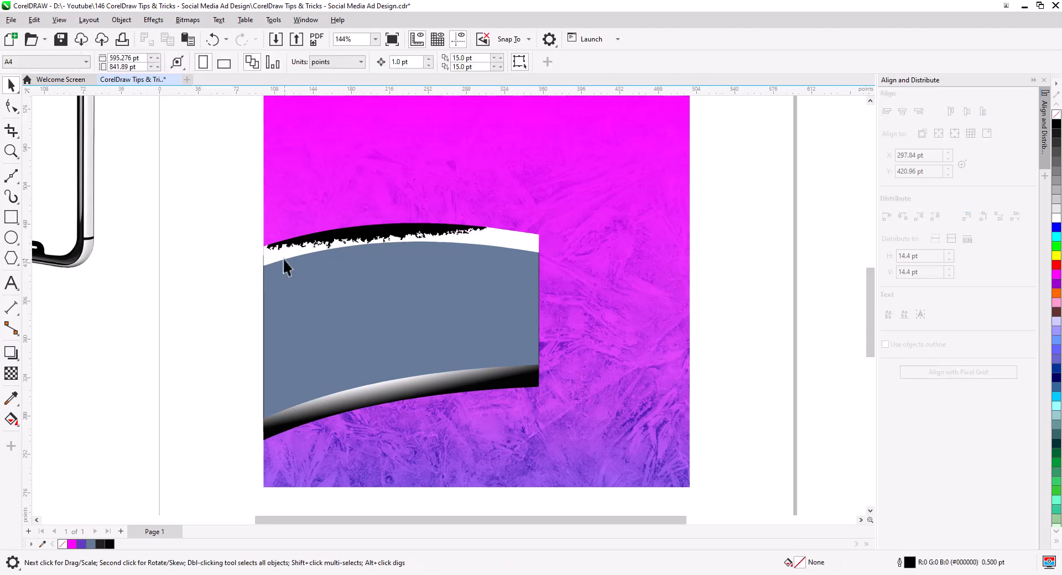
Delete the white traced pieces of the upper strip, keeping only the black brush-edged shape.
{"action": "left_click", "coordinate": [281, 258]}
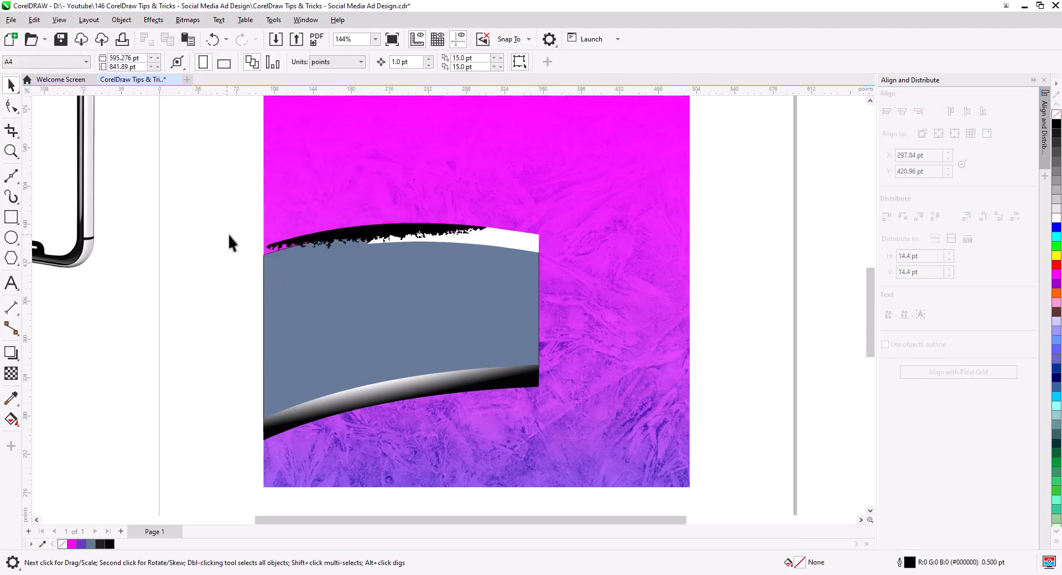
{"action": "left_click_drag", "start_coordinate": [510, 280], "coordinate": [512, 278]}
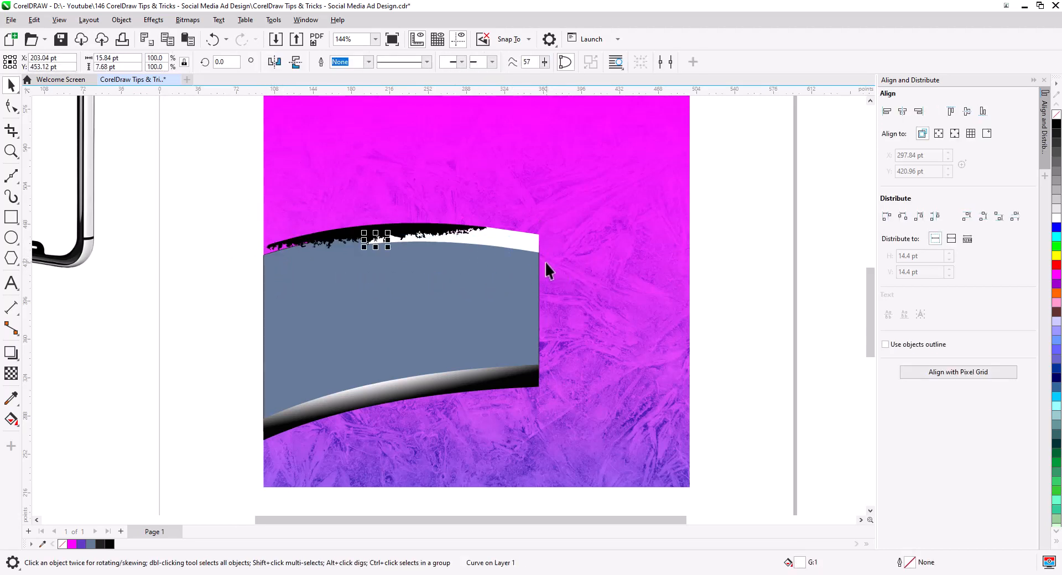
{"action": "key", "text": "Delete"}
{"action": "left_click_drag", "start_coordinate": [366, 187], "coordinate": [368, 189]}
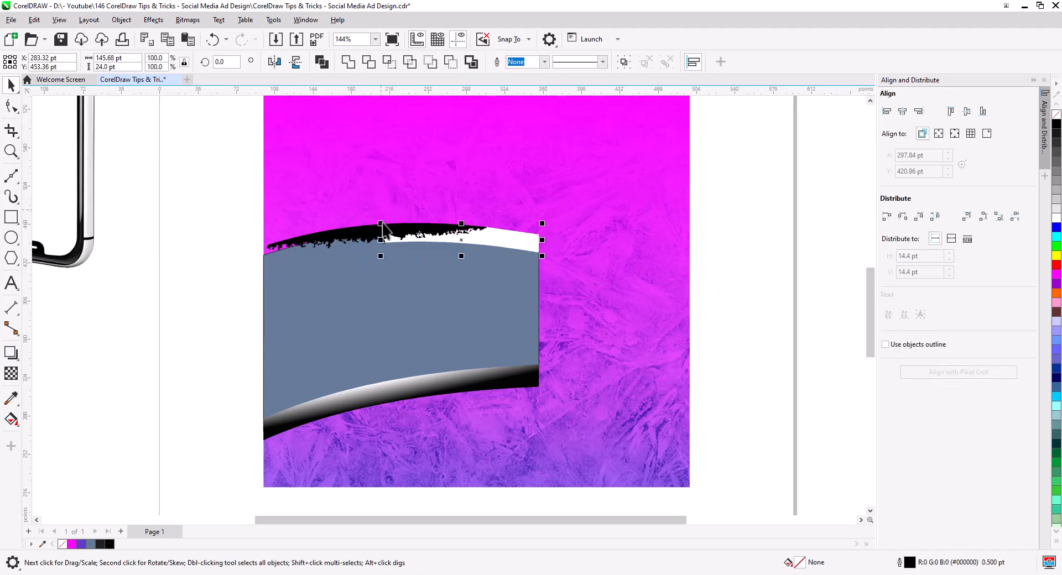
{"action": "key", "text": "Delete"}
Position the black rough strip over the panel's upper edge, scaled to about 124.7% and rotated to about 357.7°, spanning the panel's full width.
{"action": "left_click", "coordinate": [368, 235]}
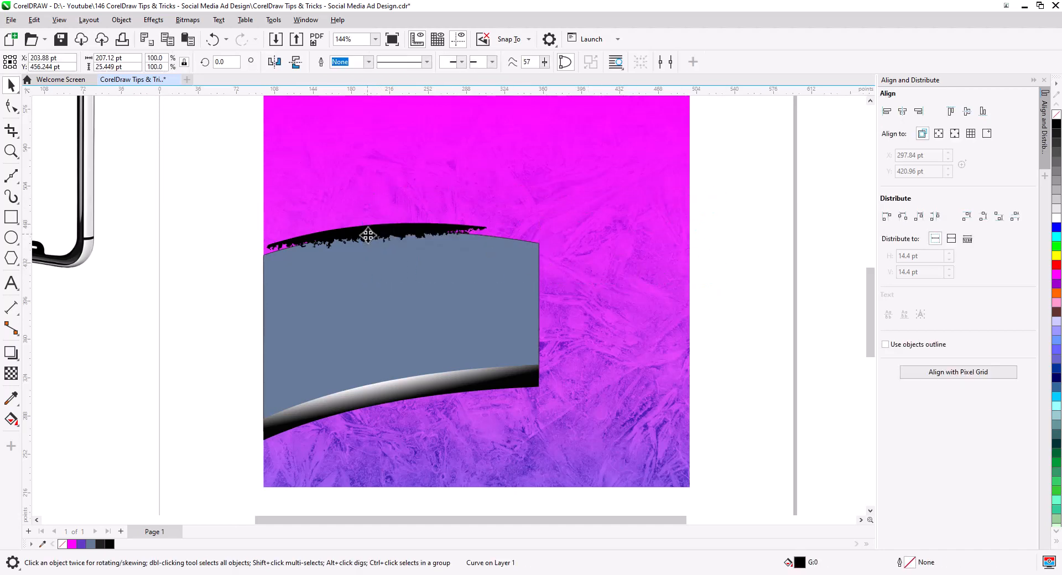
{"action": "left_click_drag", "start_coordinate": [368, 236], "coordinate": [364, 243]}
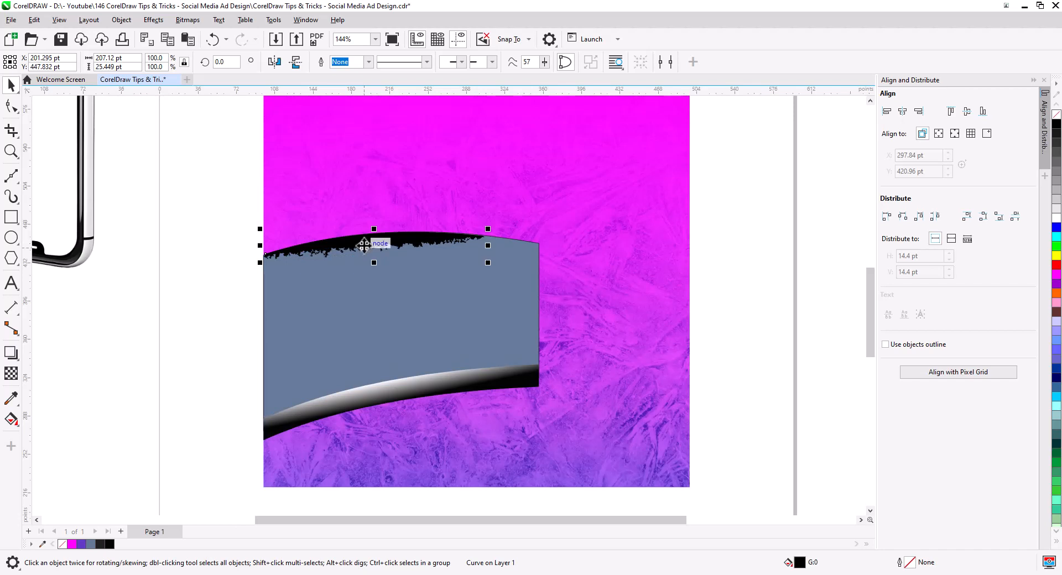
{"action": "left_click_drag", "start_coordinate": [488, 263], "coordinate": [529, 275]}
{"action": "left_click", "coordinate": [499, 272]}
{"action": "mouse_move", "coordinate": [431, 244]}
{"action": "left_mouse_down"}
{"action": "mouse_move", "coordinate": [415, 239]}
{"action": "mouse_move", "coordinate": [421, 250]}
{"action": "left_mouse_up"}
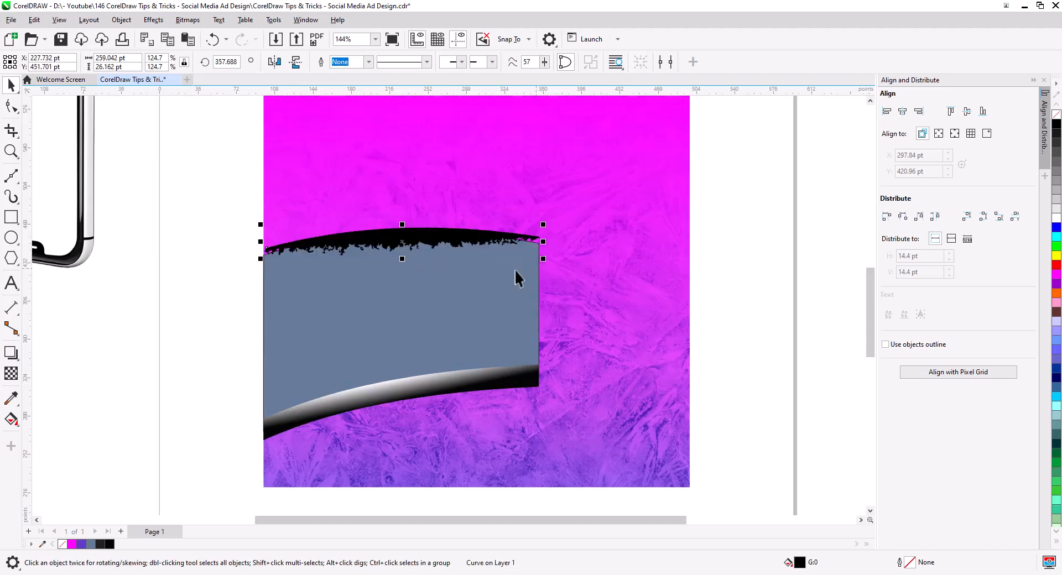
Trim the panel's upper edge with the black rough strip and delete the strip.
{"action": "left_click", "coordinate": [336, 284], "text": "shift"}
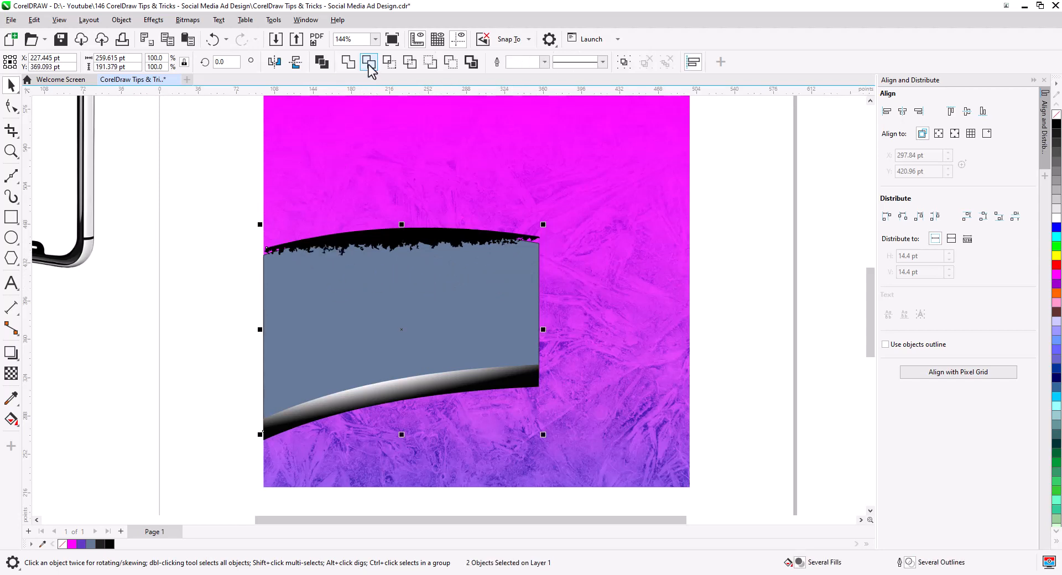
{"action": "left_click", "coordinate": [202, 238]}
{"action": "left_click", "coordinate": [351, 242]}
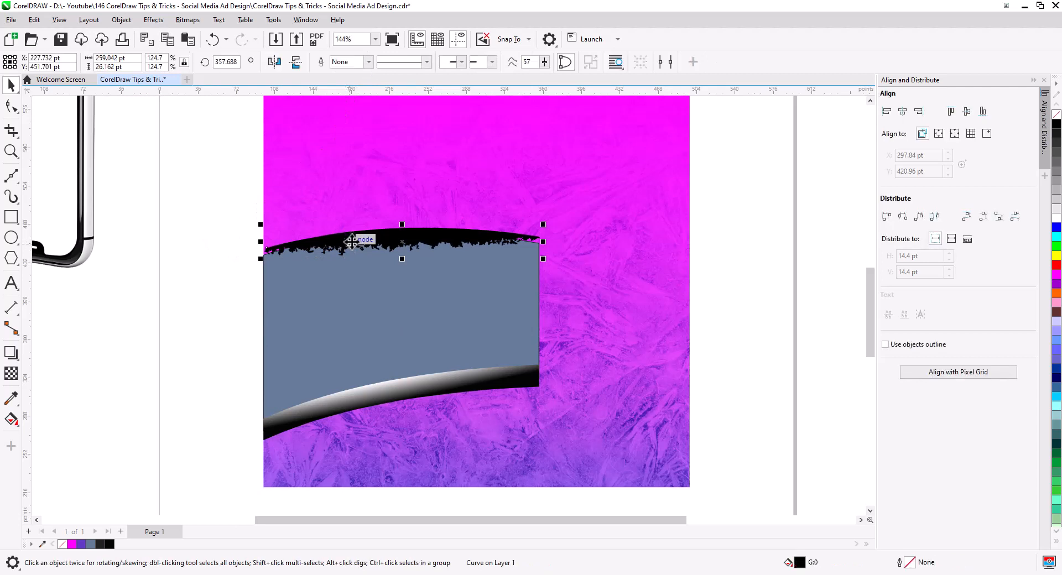
{"action": "key", "text": "Delete"}
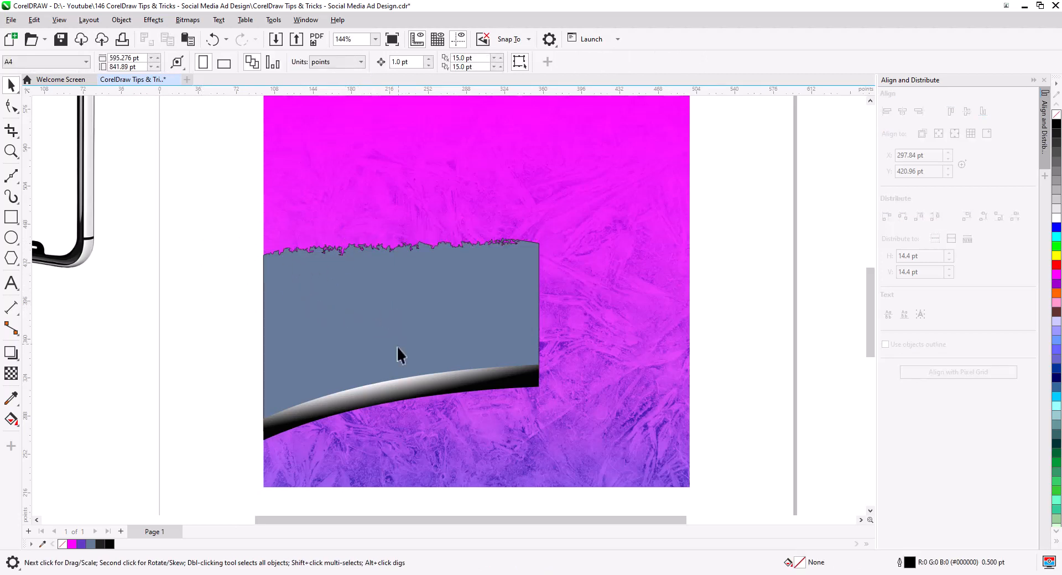
Apply the Cubist art stroke effect to the lower gradient strip with size 16, brightness 17 and black paper color.
{"action": "left_click", "coordinate": [445, 388]}
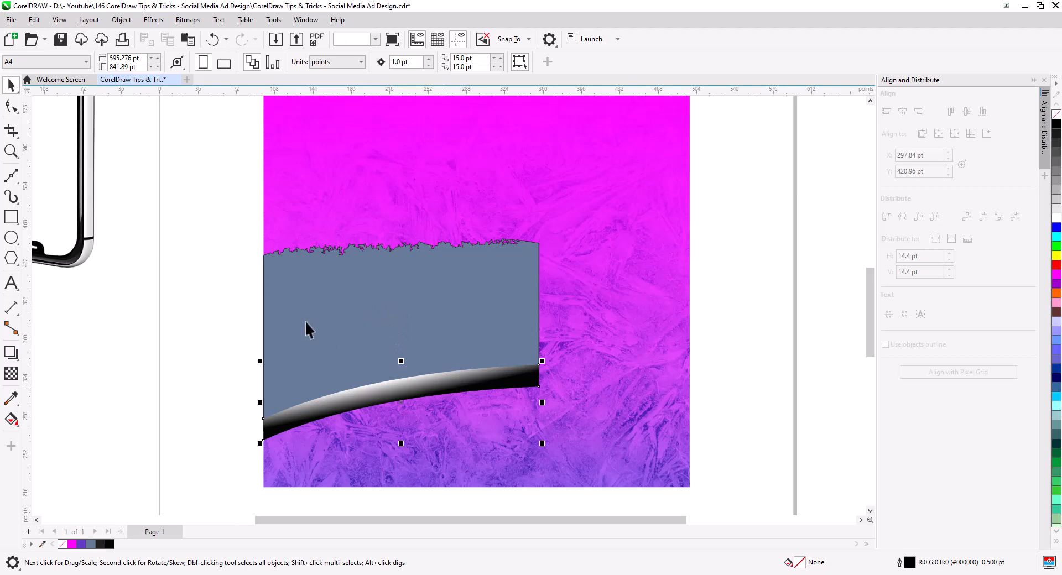
{"action": "left_click", "coordinate": [187, 20]}
{"action": "mouse_move", "coordinate": [151, 22]}
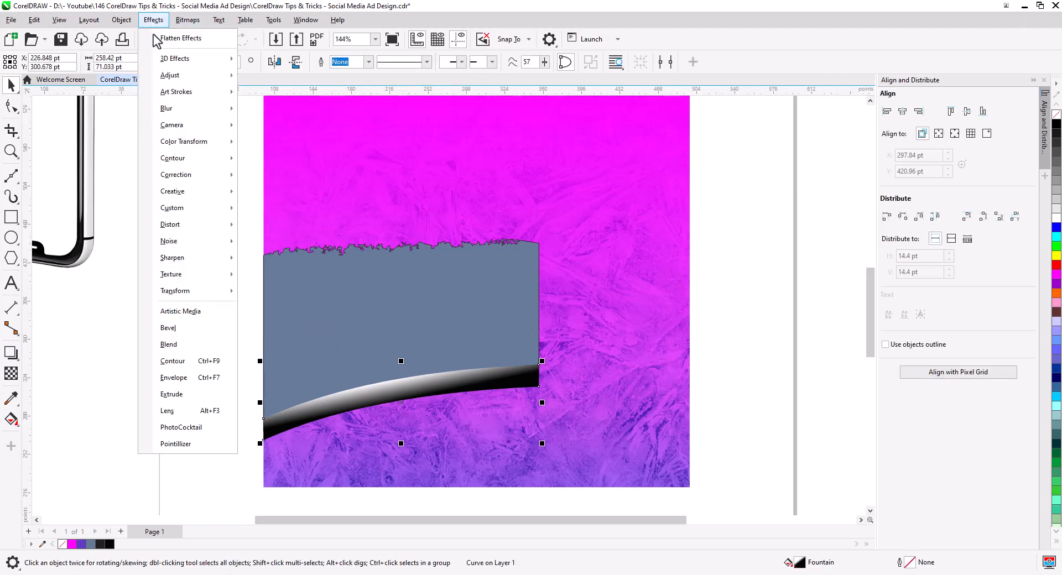
{"action": "mouse_move", "coordinate": [222, 92]}
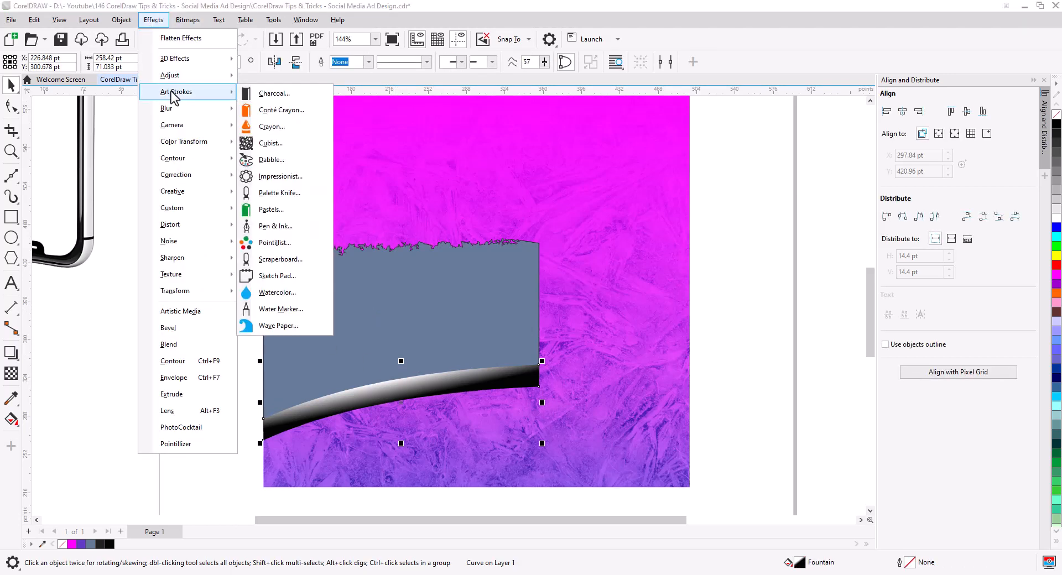
{"action": "left_click", "coordinate": [280, 143]}
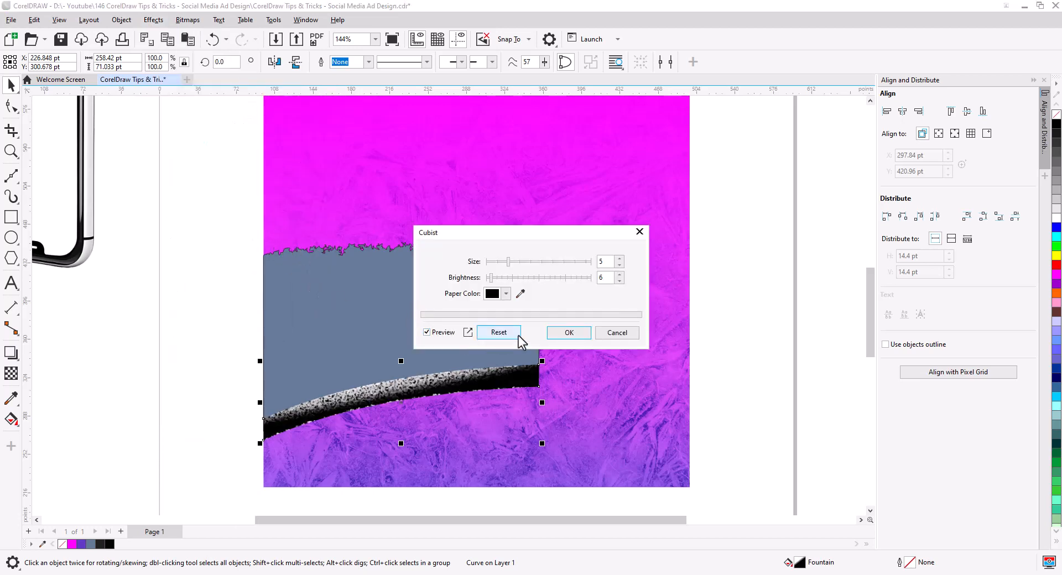
{"action": "left_click", "coordinate": [502, 278]}
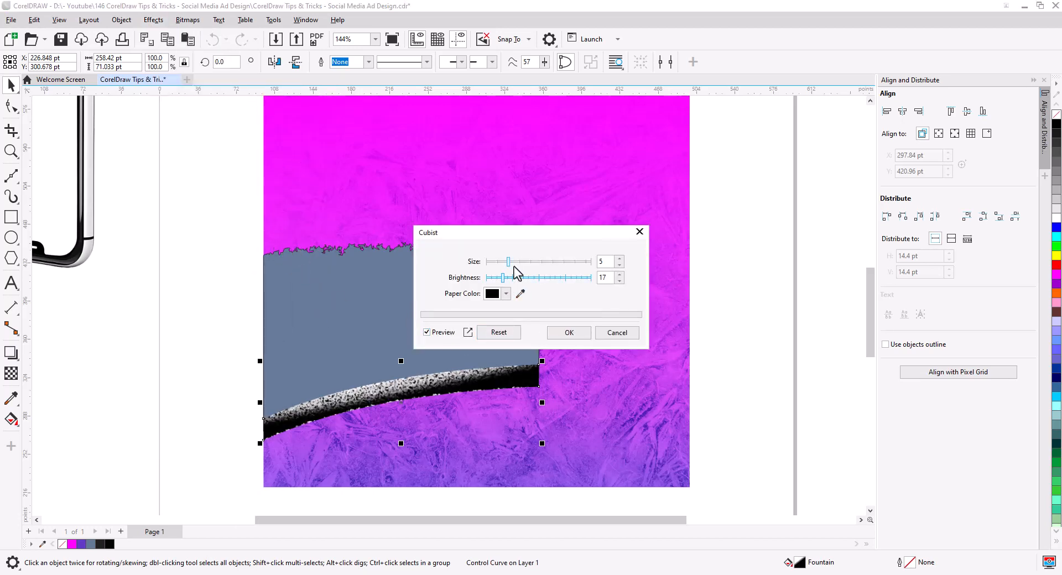
{"action": "left_click_drag", "start_coordinate": [519, 262], "coordinate": [554, 269]}
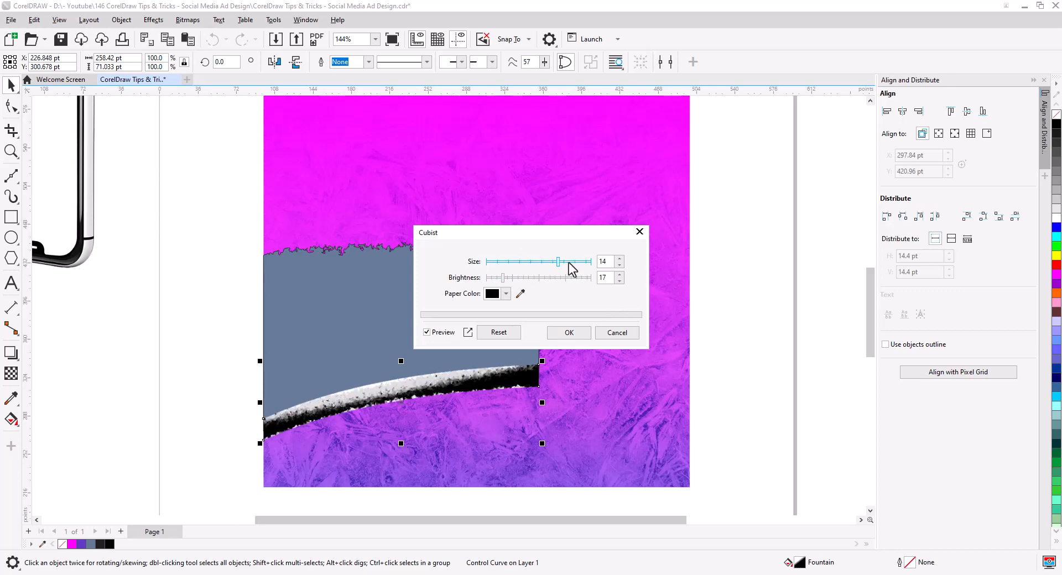
{"action": "left_click", "coordinate": [568, 261]}
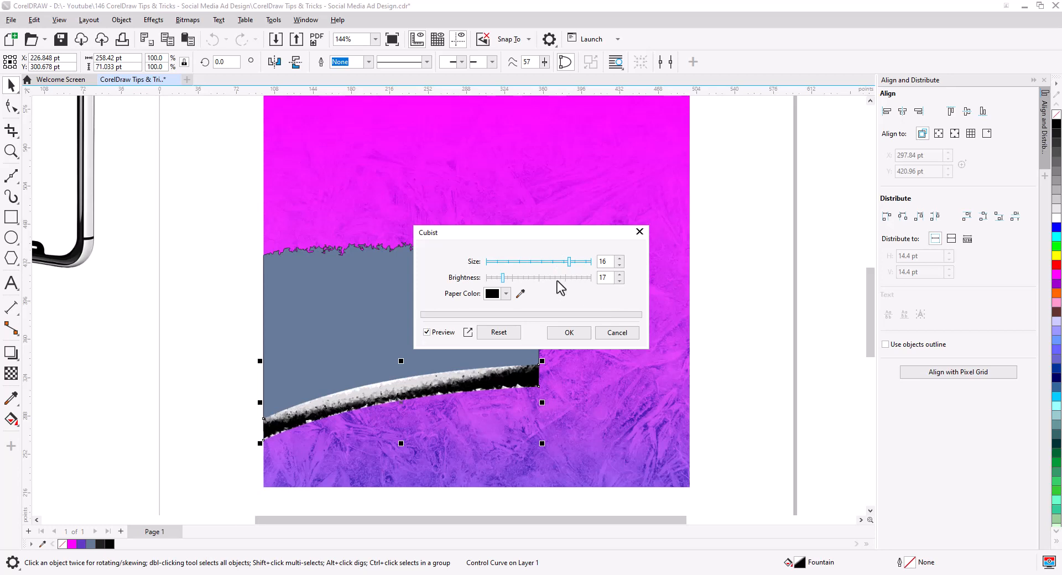
{"action": "left_click", "coordinate": [568, 334]}
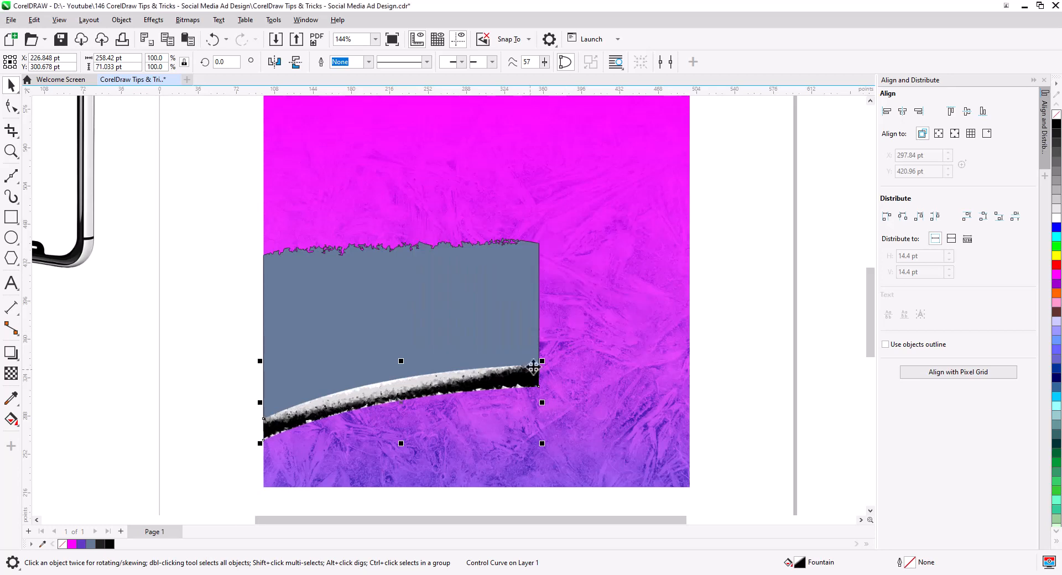
Convert the textured lower strip to a 300 dpi Black and White (1-bit) bitmap without dithering or anti-aliasing, and Quick Trace it.
{"action": "left_click", "coordinate": [188, 19]}
{"action": "left_click", "coordinate": [221, 38]}
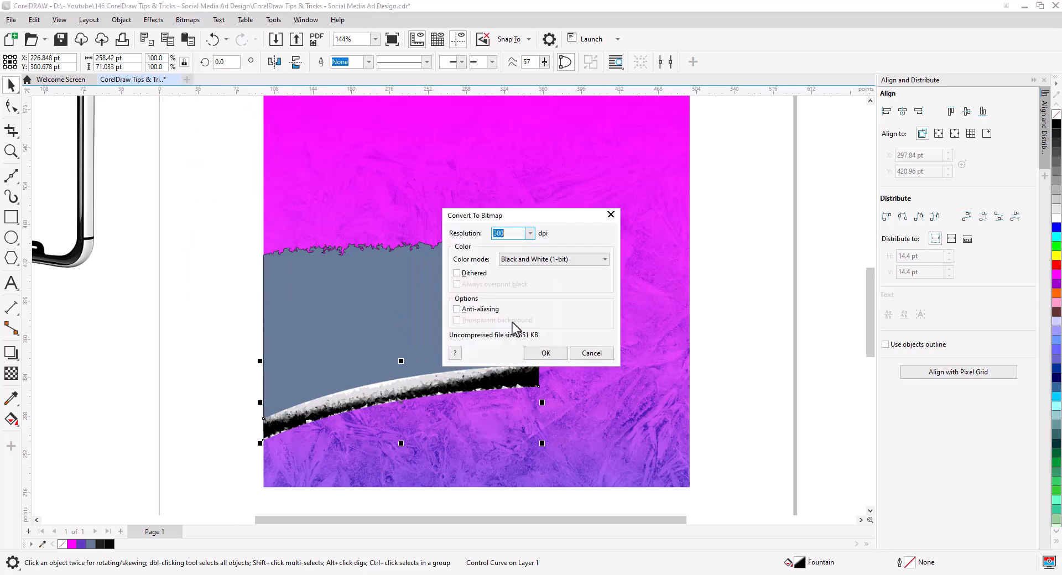
{"action": "left_click", "coordinate": [548, 354]}
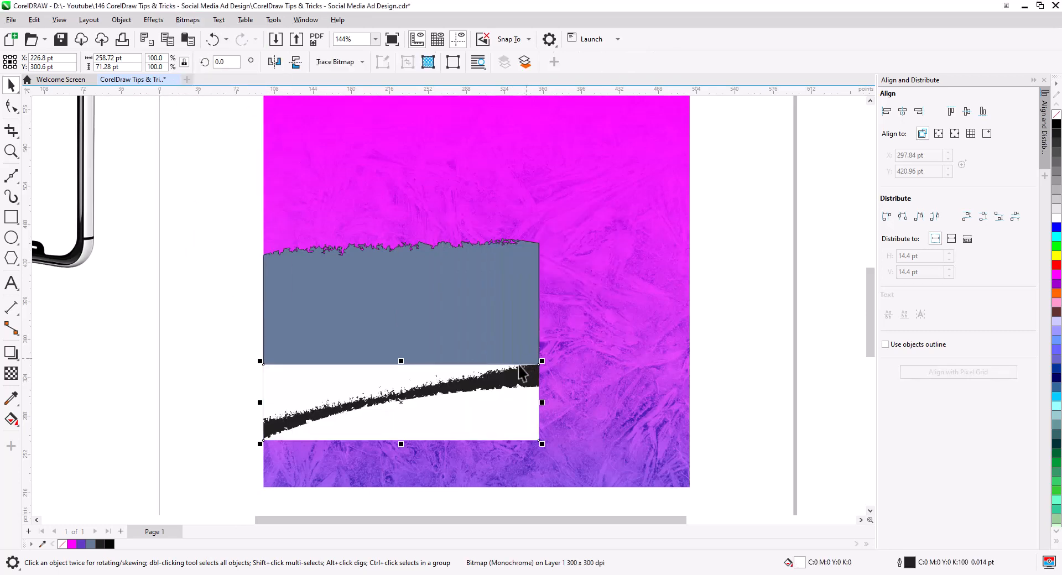
{"action": "right_click", "coordinate": [480, 386]}
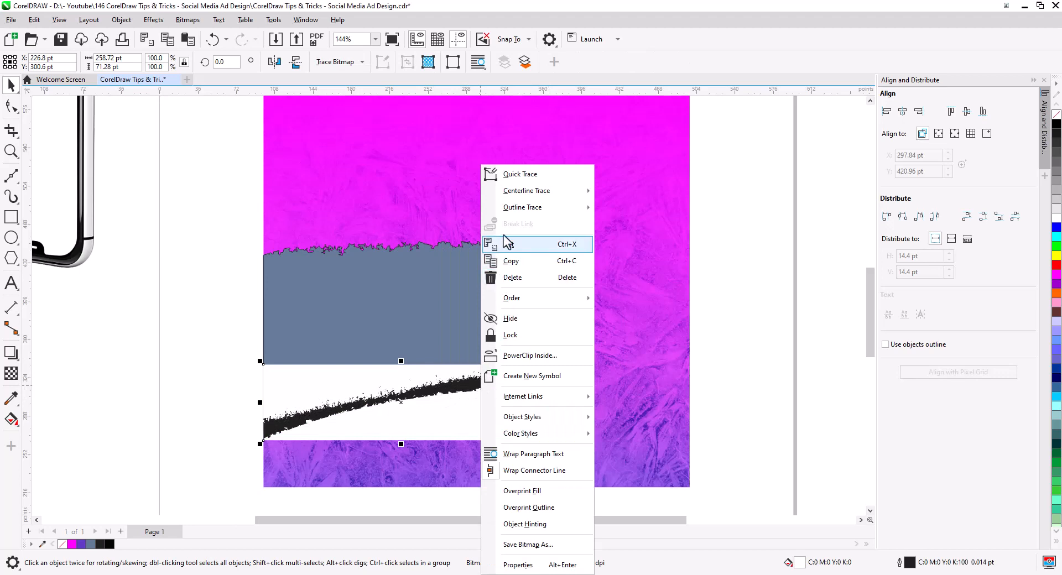
{"action": "left_click", "coordinate": [520, 175]}
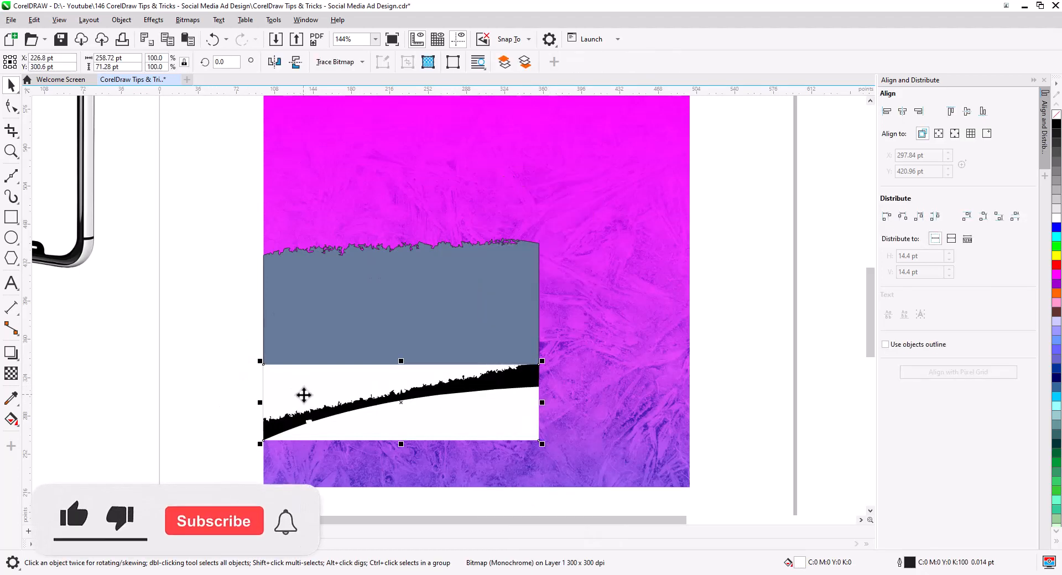
Delete the source bitmap of the lower strip and ungroup all of its traced shapes.
{"action": "key", "text": "Delete"}
{"action": "left_click", "coordinate": [354, 398]}
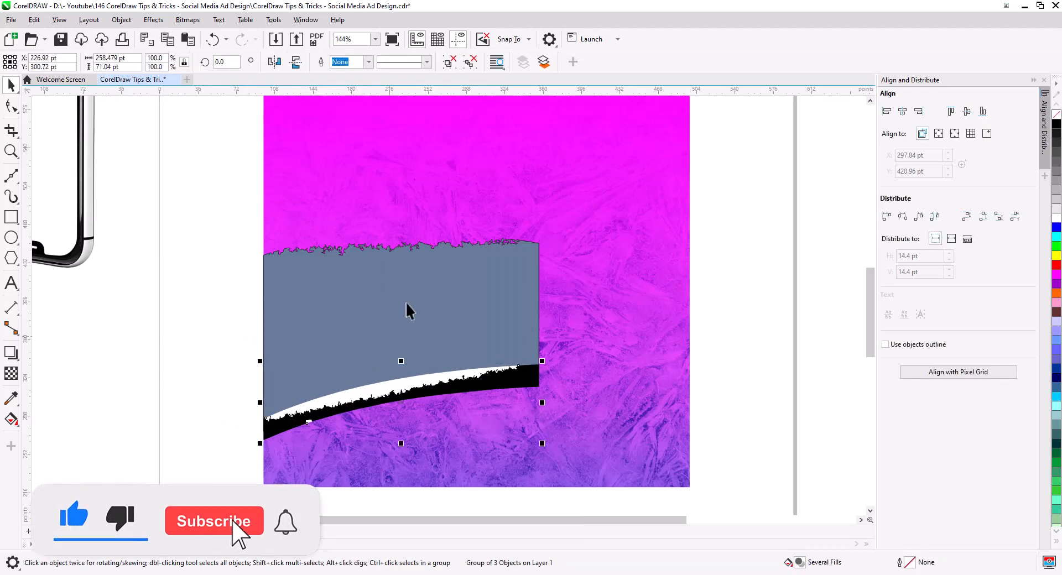
{"action": "left_click", "coordinate": [469, 62]}
{"action": "left_click", "coordinate": [174, 318]}
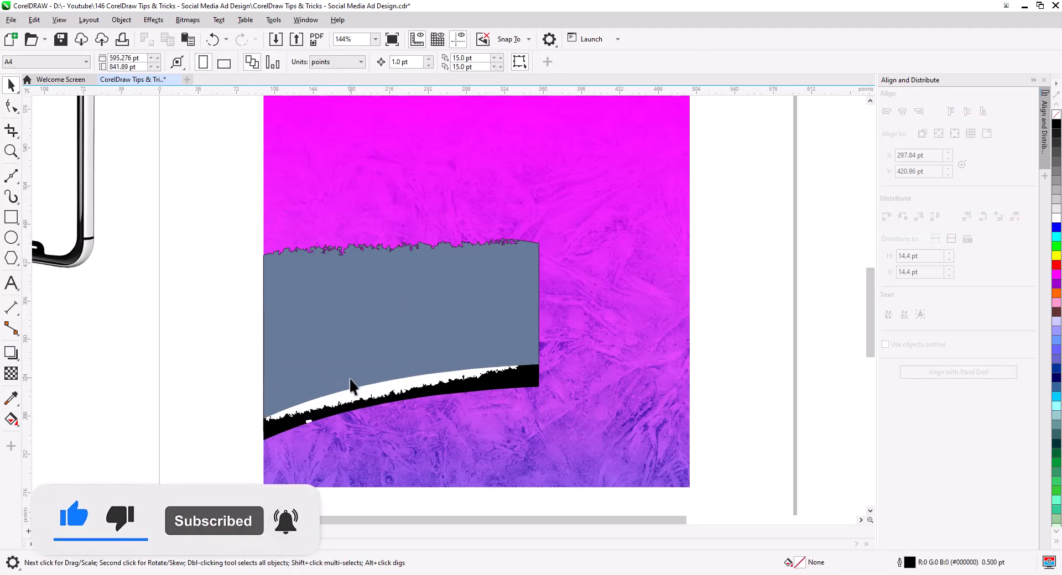
Delete the white traced pieces around the lower strip, keeping only its black shape.
{"action": "left_click", "coordinate": [358, 391]}
{"action": "key", "text": "Delete"}
{"action": "mouse_move", "coordinate": [175, 353]}
{"action": "left_mouse_down"}
{"action": "mouse_move", "coordinate": [266, 421]}
{"action": "mouse_move", "coordinate": [387, 456]}
{"action": "left_mouse_up"}
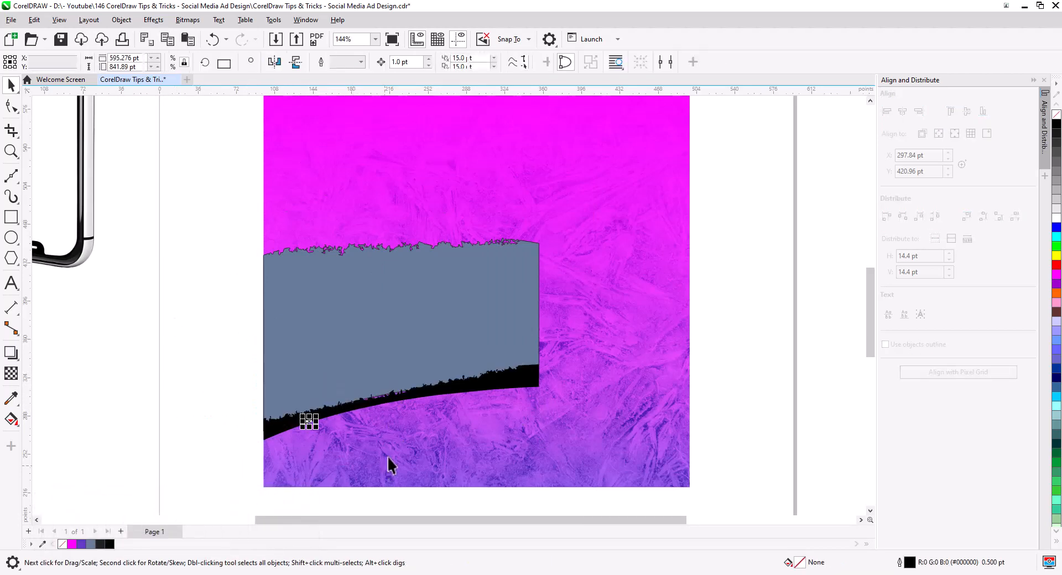
{"action": "key", "text": "Delete"}
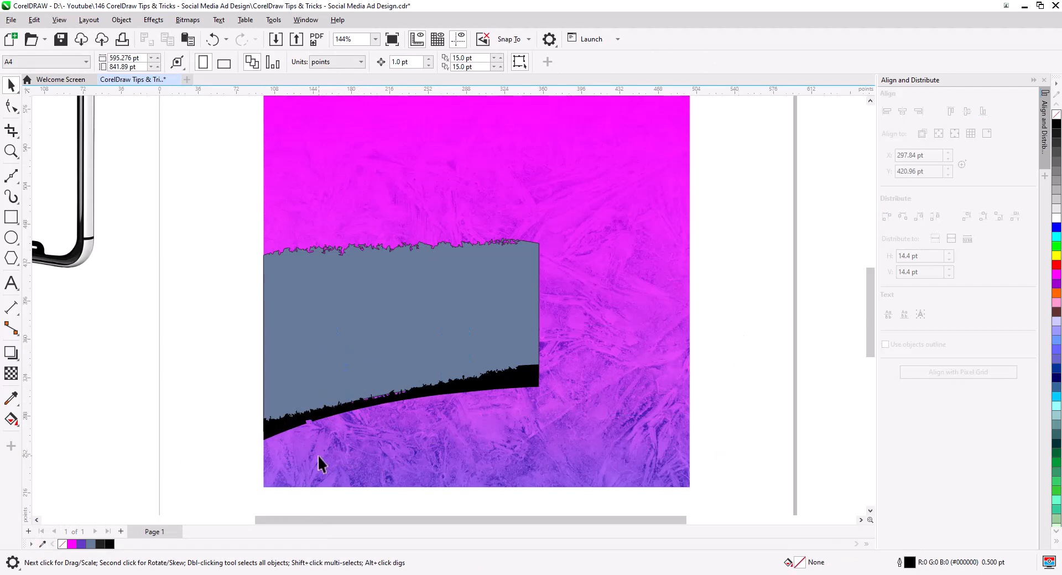
Trim the panel's lower edge with the black rough strip and delete the strip.
{"action": "left_click", "coordinate": [417, 393]}
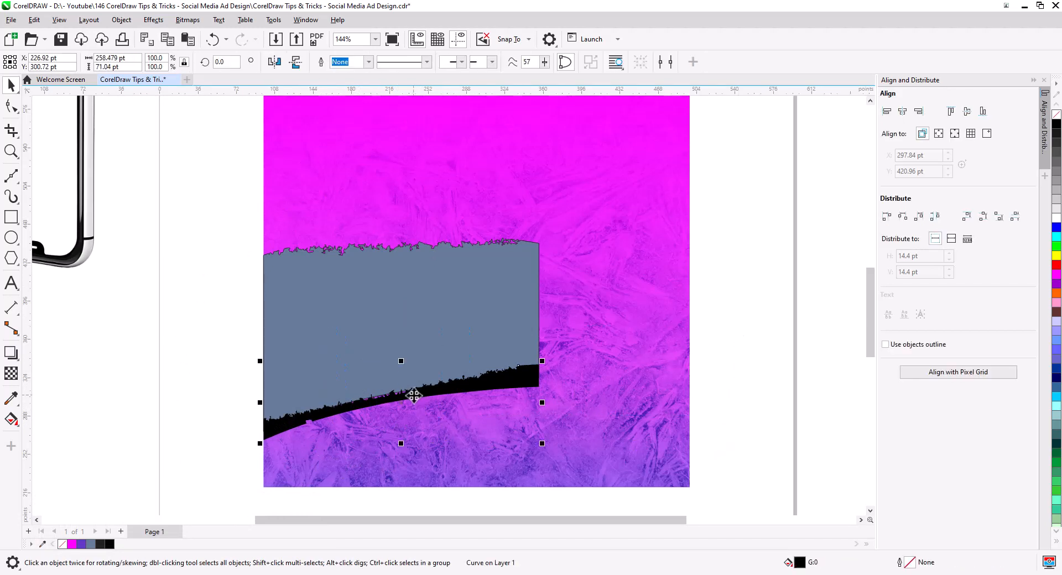
{"action": "left_click", "coordinate": [385, 330], "text": "shift"}
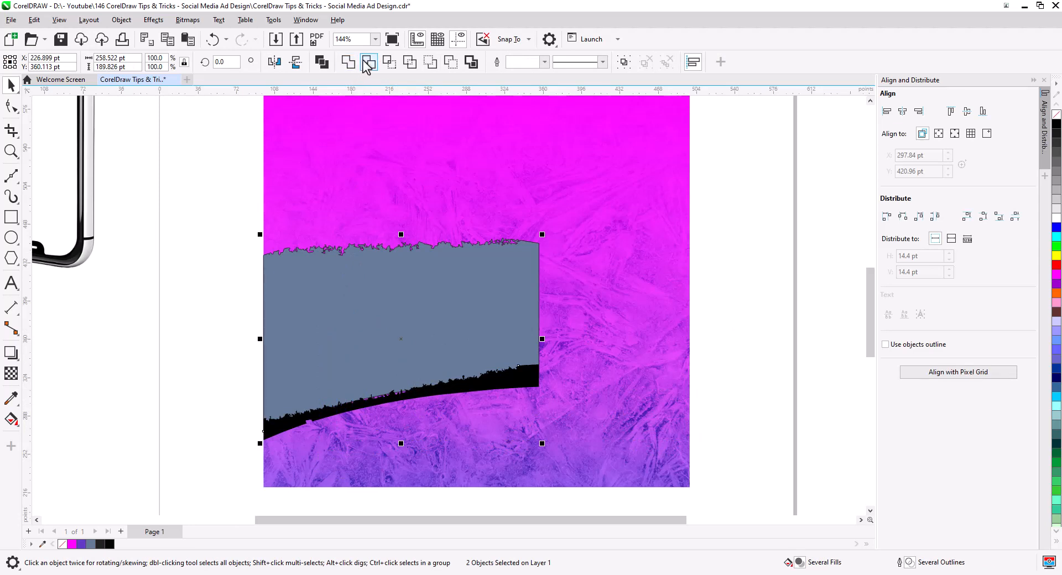
{"action": "left_click", "coordinate": [215, 321]}
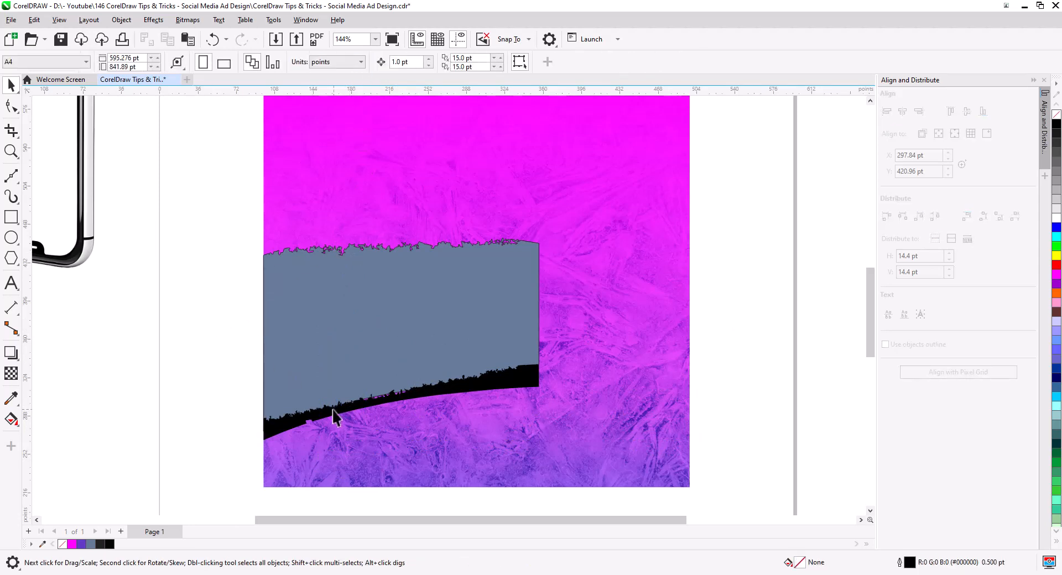
{"action": "left_click", "coordinate": [332, 409]}
{"action": "key", "text": "Delete"}
Fill the rough-edged panel with white and remove its outline.
{"action": "left_click", "coordinate": [356, 364]}
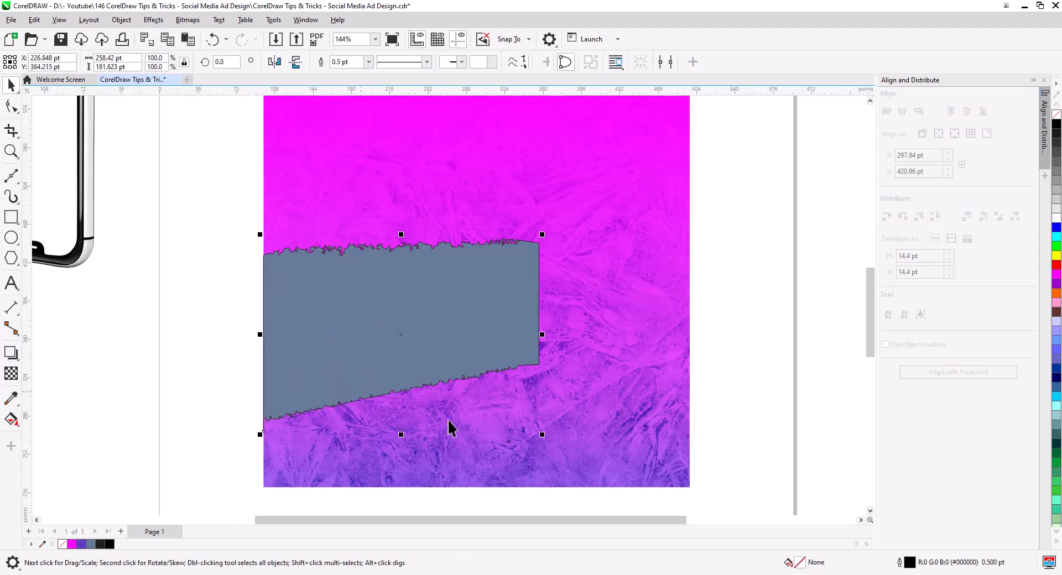
{"action": "left_click", "coordinate": [1057, 218]}
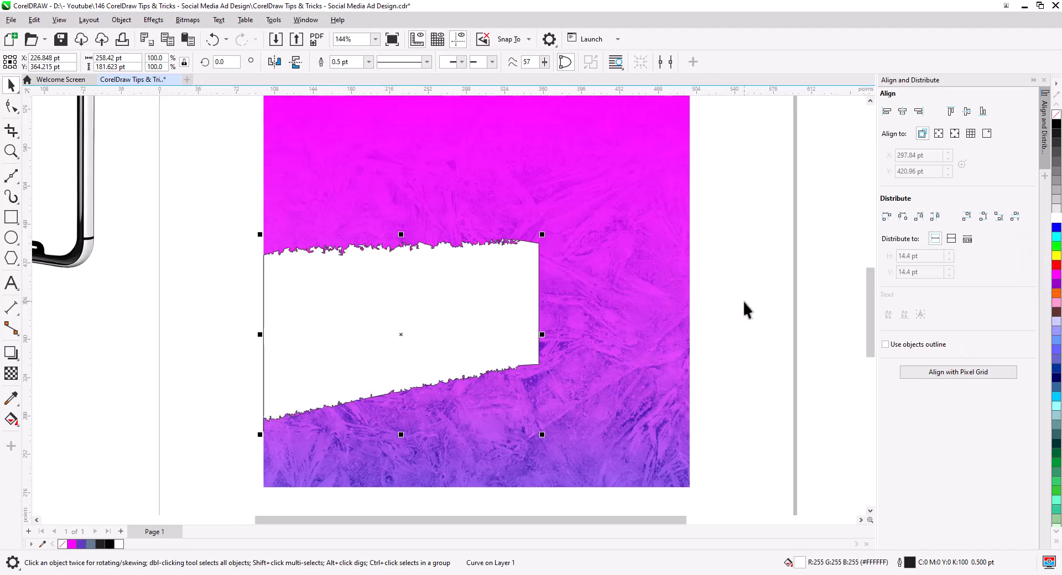
{"action": "right_click", "coordinate": [1056, 116]}
{"action": "left_click", "coordinate": [802, 251]}
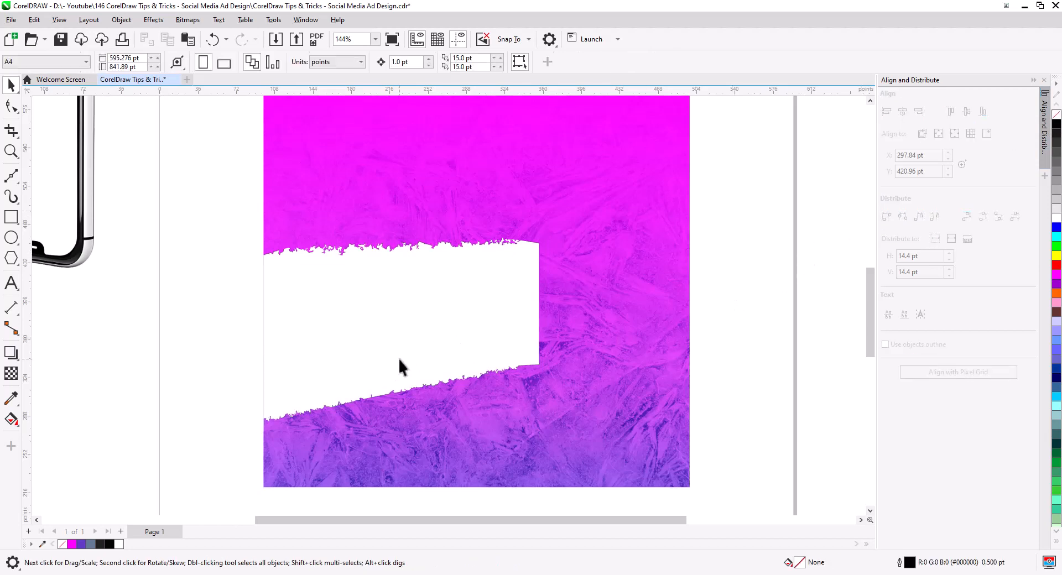
Apply an envelope to the white rough-edged panel and pull its lower left corner down toward the background's bottom edge.
{"action": "scroll", "coordinate": [388, 340], "scroll_direction": "down", "scroll_amount": 2}
{"action": "mouse_move", "coordinate": [392, 355]}
{"action": "left_mouse_down"}
{"action": "mouse_move", "coordinate": [397, 382]}
{"action": "mouse_move", "coordinate": [393, 367]}
{"action": "left_mouse_up"}
{"action": "left_click", "coordinate": [376, 371]}
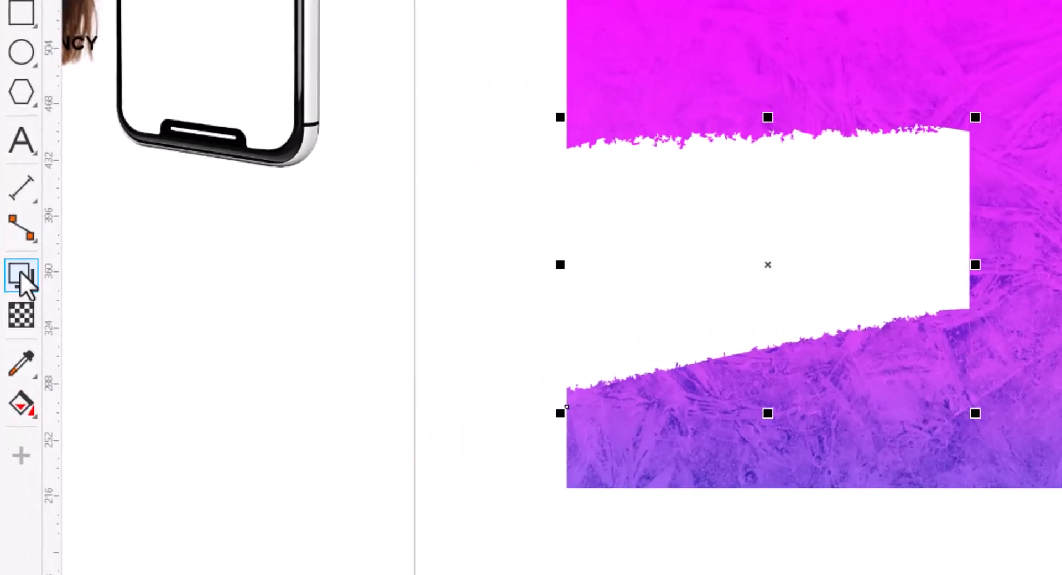
{"action": "left_click", "coordinate": [11, 355]}
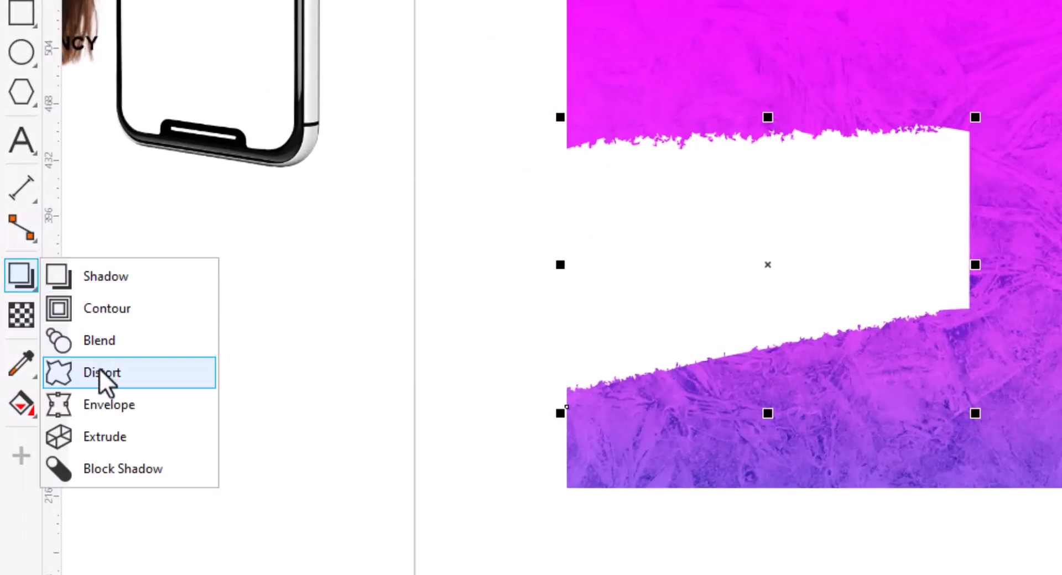
{"action": "left_click", "coordinate": [102, 405]}
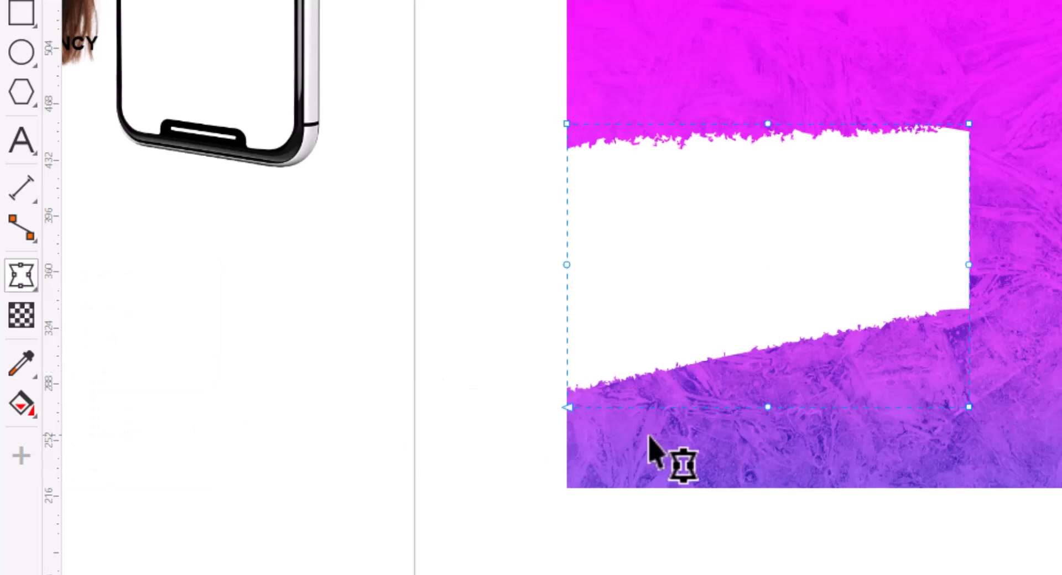
{"action": "scroll", "coordinate": [651, 437], "scroll_direction": "up", "scroll_amount": 1}
{"action": "left_click_drag", "start_coordinate": [649, 450], "coordinate": [664, 334]}
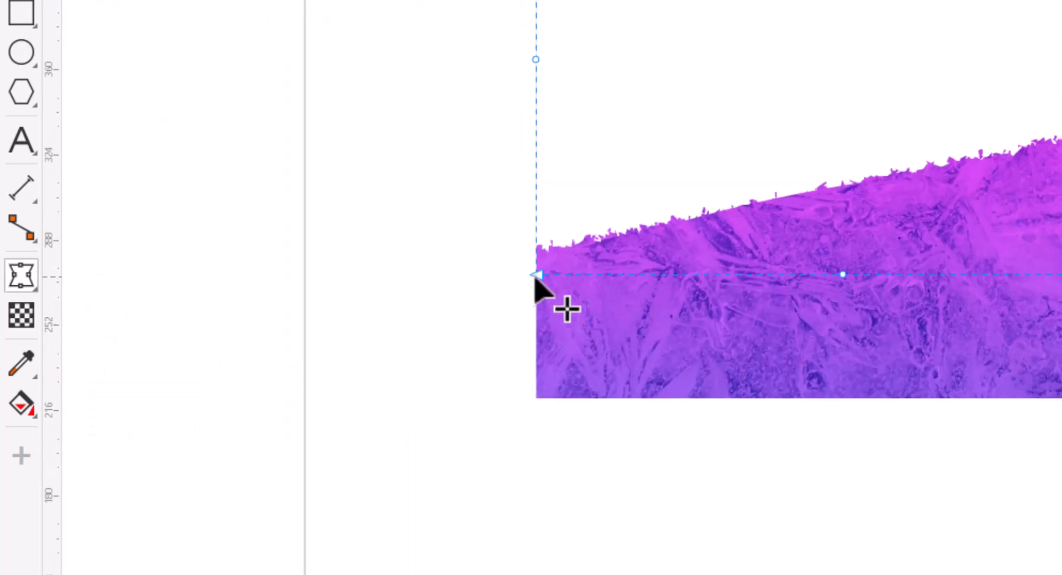
{"action": "left_click_drag", "start_coordinate": [535, 277], "coordinate": [536, 336]}
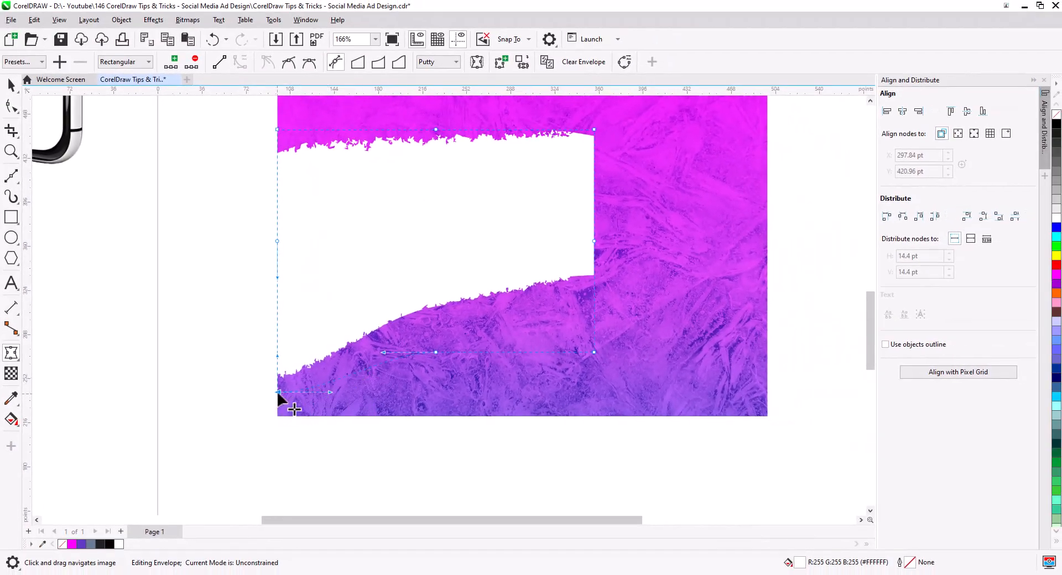
{"action": "left_click_drag", "start_coordinate": [279, 389], "coordinate": [278, 387]}
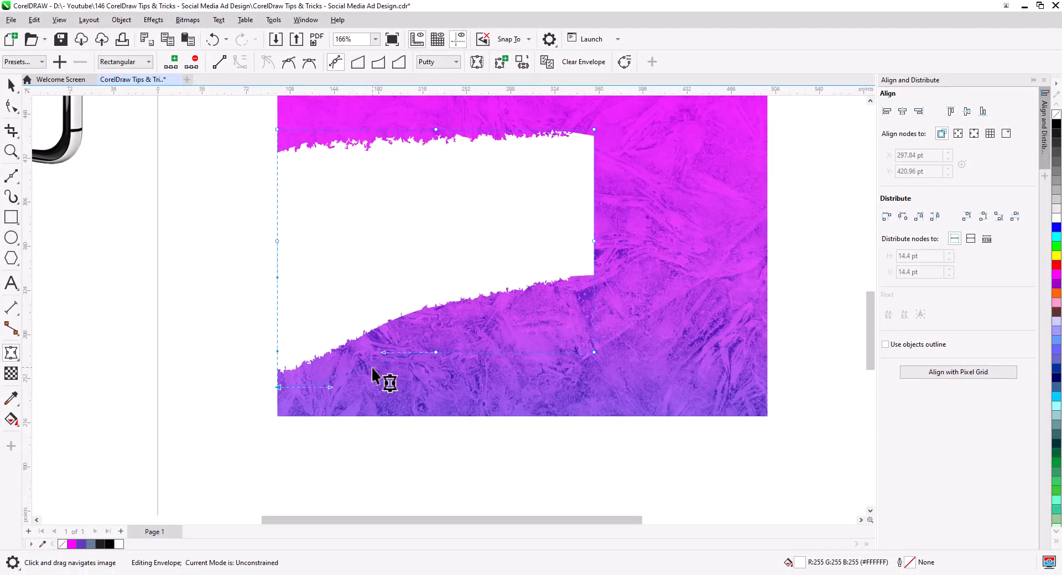
Raise the envelope's lower right corner and bend the panel's upper and lower edges into smooth upward-bowing curves.
{"action": "left_click_drag", "start_coordinate": [453, 281], "coordinate": [443, 306]}
{"action": "left_click_drag", "start_coordinate": [584, 377], "coordinate": [584, 365]}
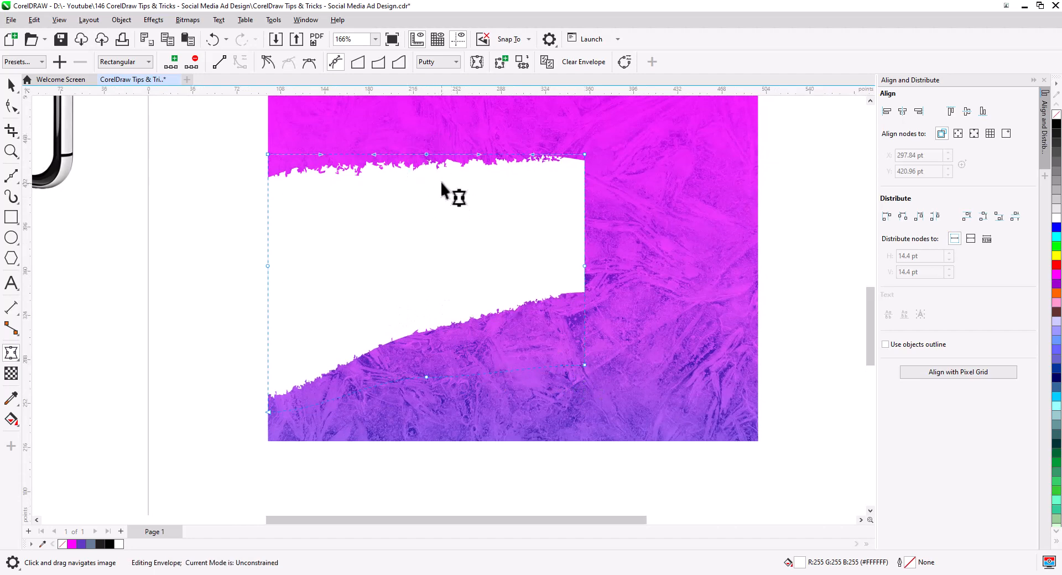
{"action": "left_click_drag", "start_coordinate": [421, 156], "coordinate": [425, 146]}
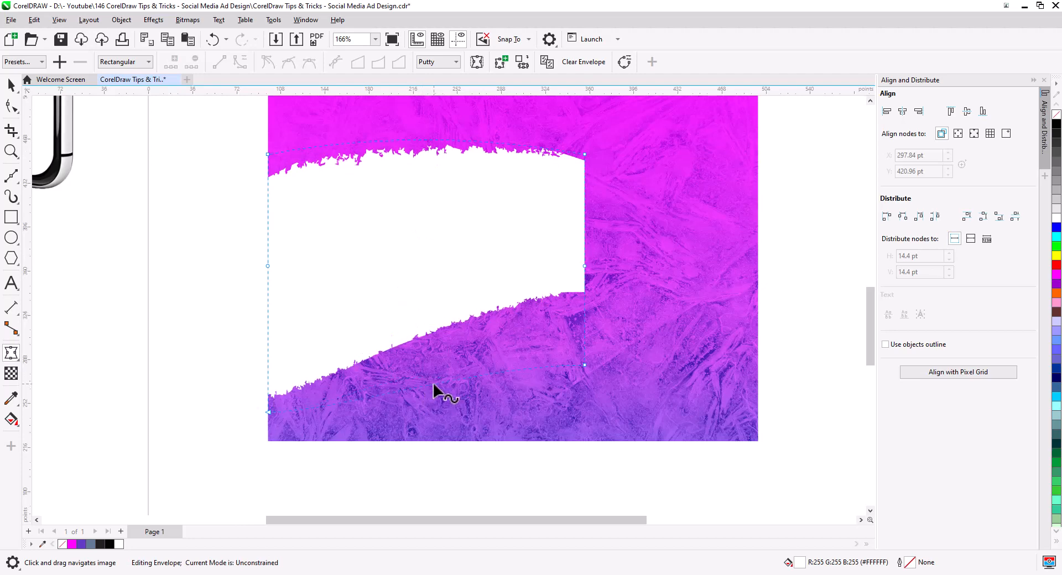
{"action": "left_click_drag", "start_coordinate": [337, 413], "coordinate": [333, 391]}
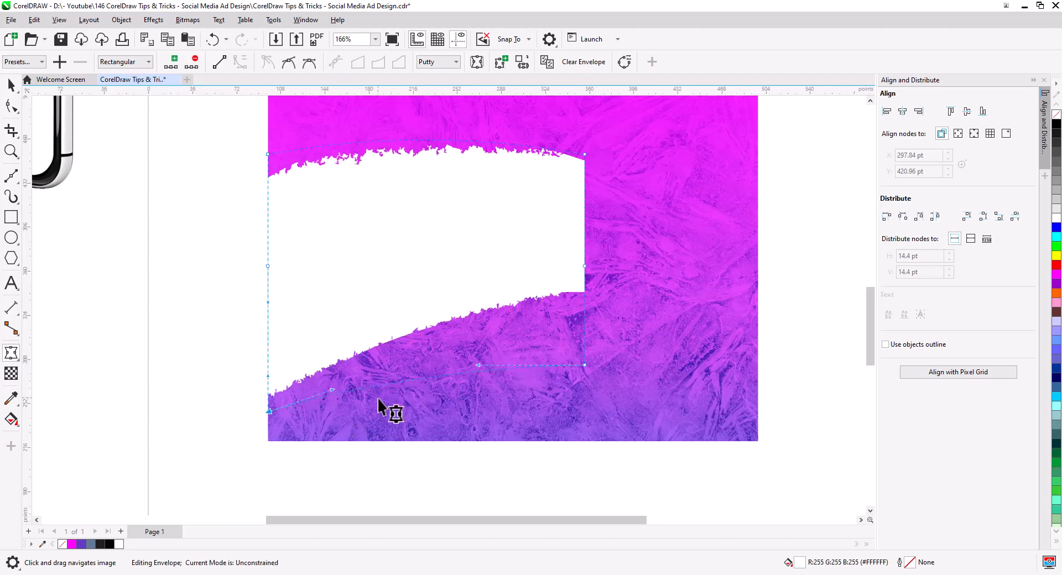
{"action": "left_click", "coordinate": [11, 85]}
{"action": "left_click", "coordinate": [138, 298]}
Move the phone image onto the right half of the ad and bring it to the front of the page.
{"action": "scroll", "coordinate": [326, 318], "scroll_direction": "down", "scroll_amount": 1}
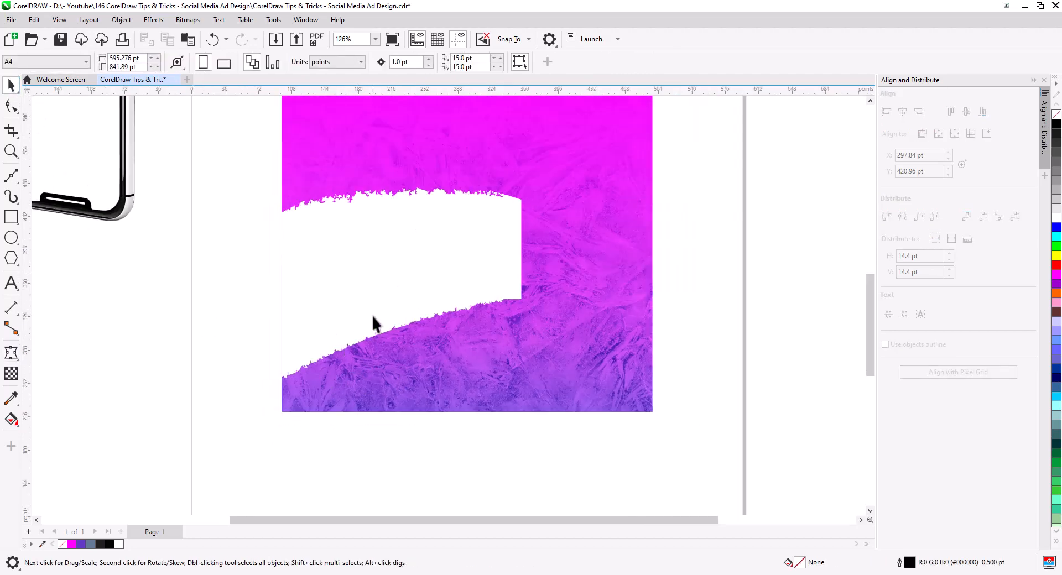
{"action": "left_click_drag", "start_coordinate": [473, 267], "coordinate": [465, 352]}
{"action": "left_click_drag", "start_coordinate": [373, 365], "coordinate": [381, 364]}
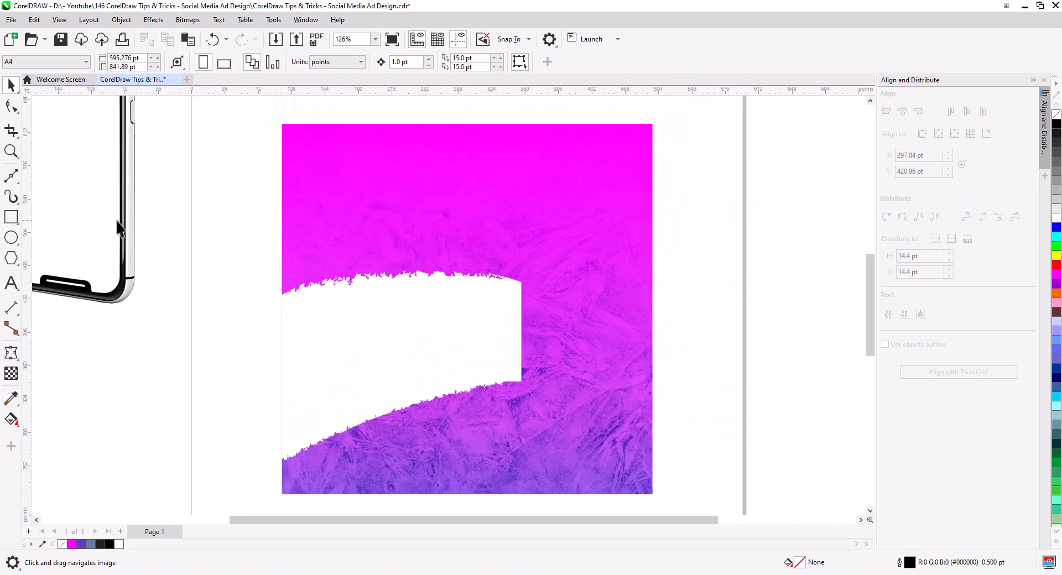
{"action": "left_click_drag", "start_coordinate": [119, 227], "coordinate": [573, 402]}
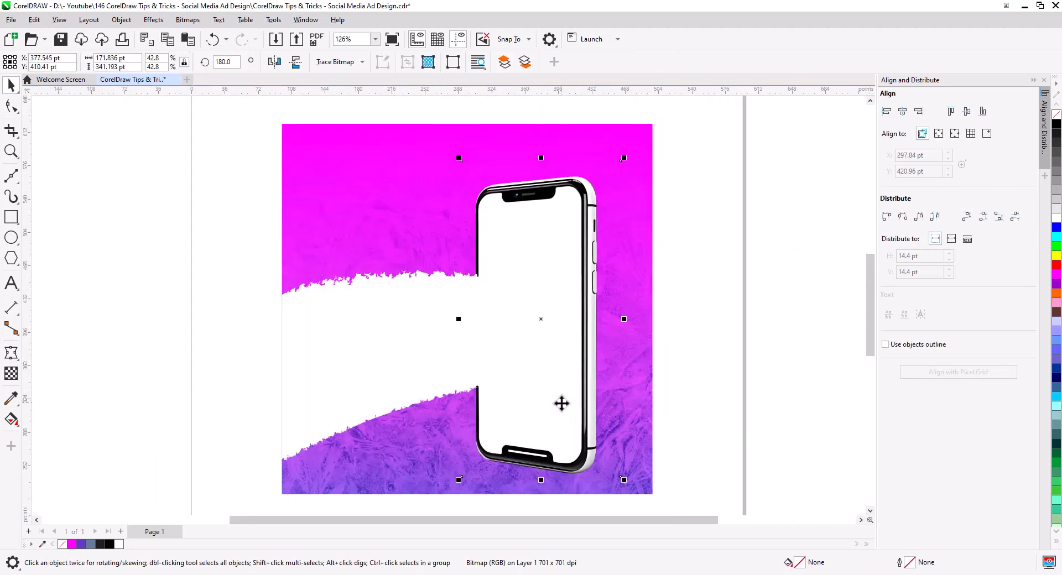
{"action": "right_click", "coordinate": [593, 382]}
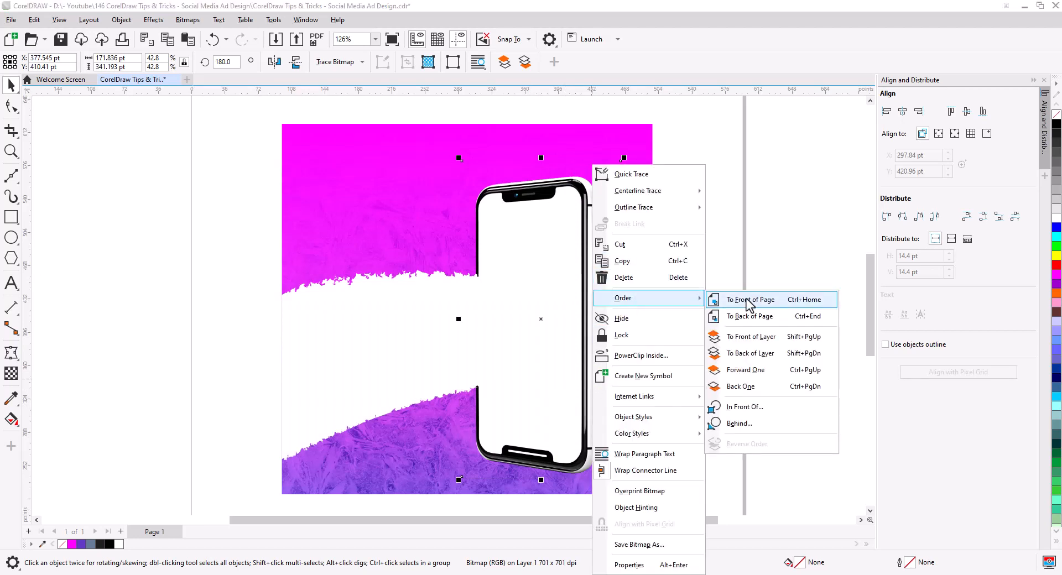
{"action": "left_click", "coordinate": [732, 313]}
{"action": "left_click", "coordinate": [732, 313]}
{"action": "left_click", "coordinate": [573, 404]}
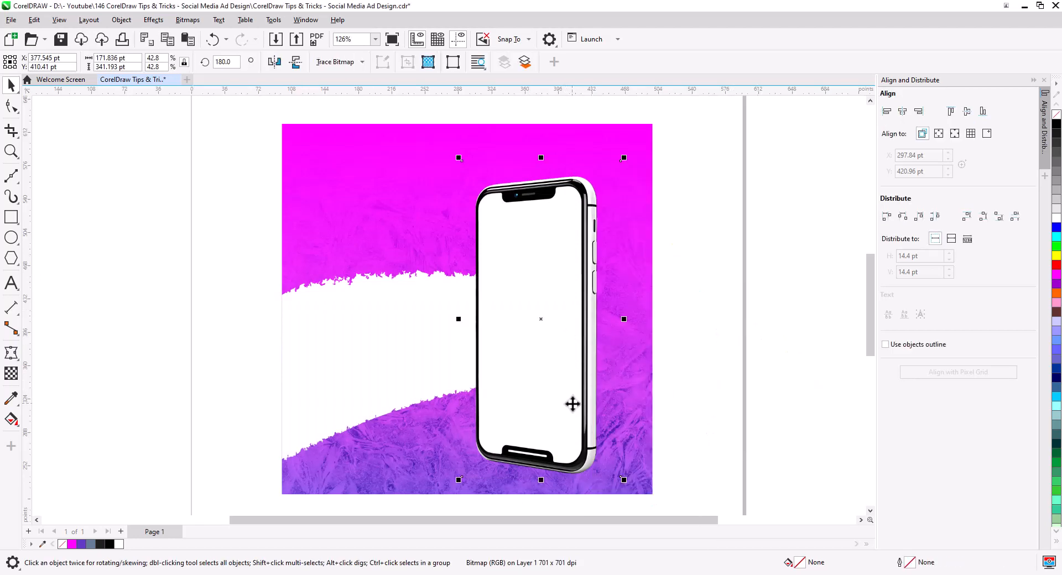
Rotate the phone image slightly clockwise, to a rotation angle of about 177.6 degrees.
{"action": "left_click", "coordinate": [570, 396]}
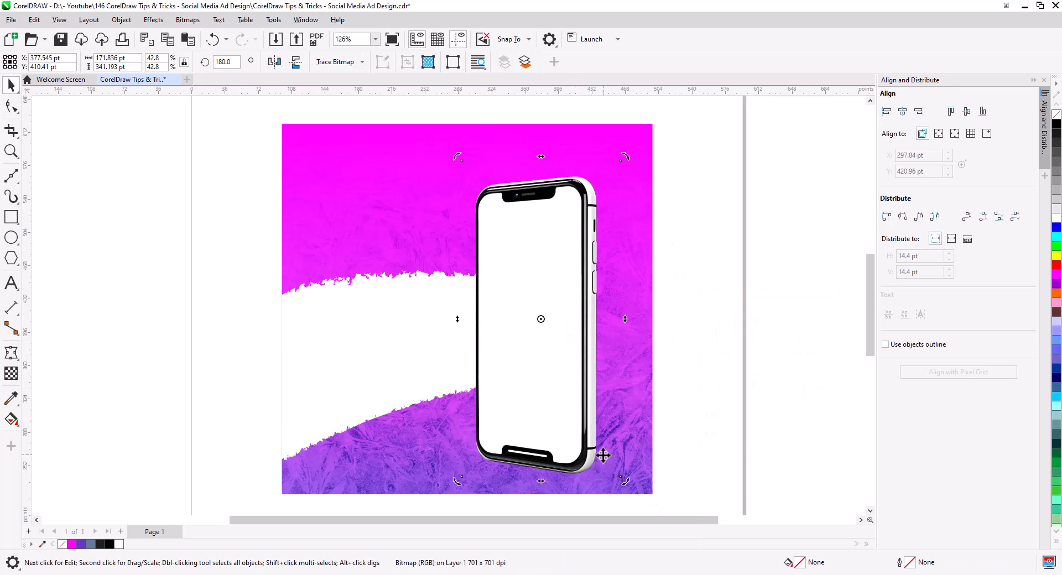
{"action": "left_click_drag", "start_coordinate": [624, 481], "coordinate": [618, 485]}
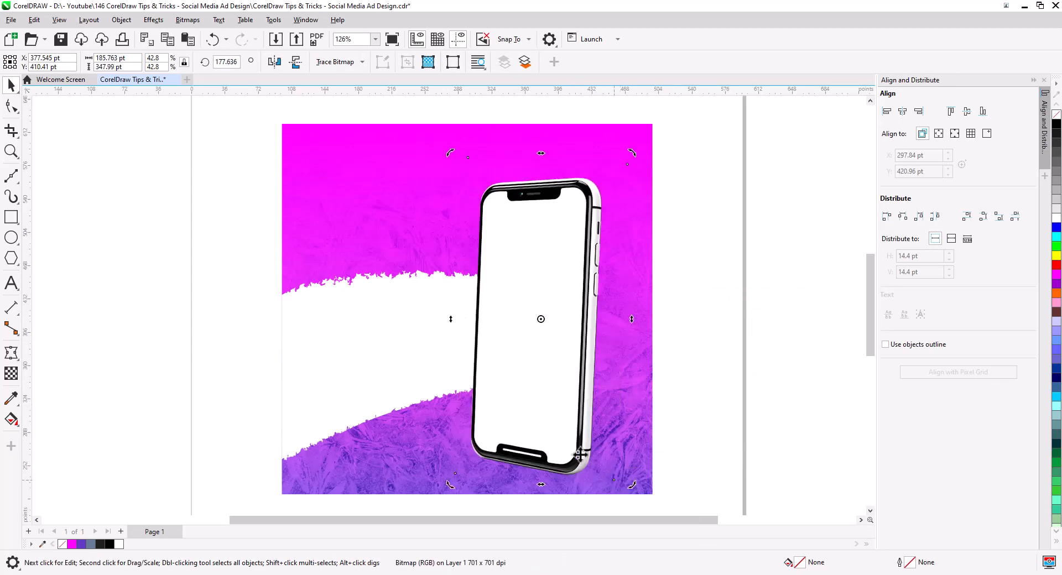
{"action": "left_click", "coordinate": [564, 403]}
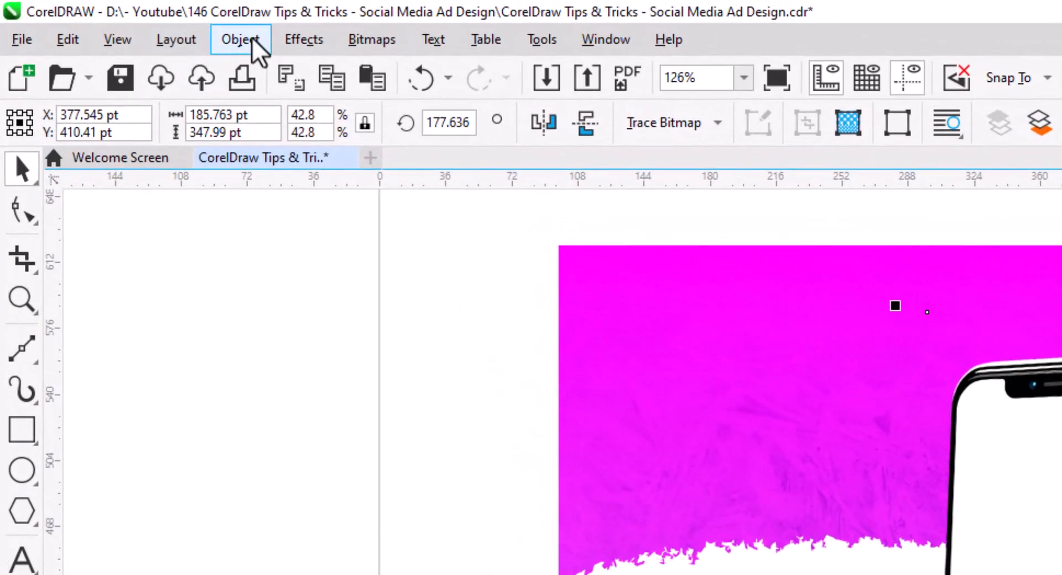
Add a perspective effect to the phone image and shift its corners so it leans right and narrows toward the top.
{"action": "left_click", "coordinate": [251, 38]}
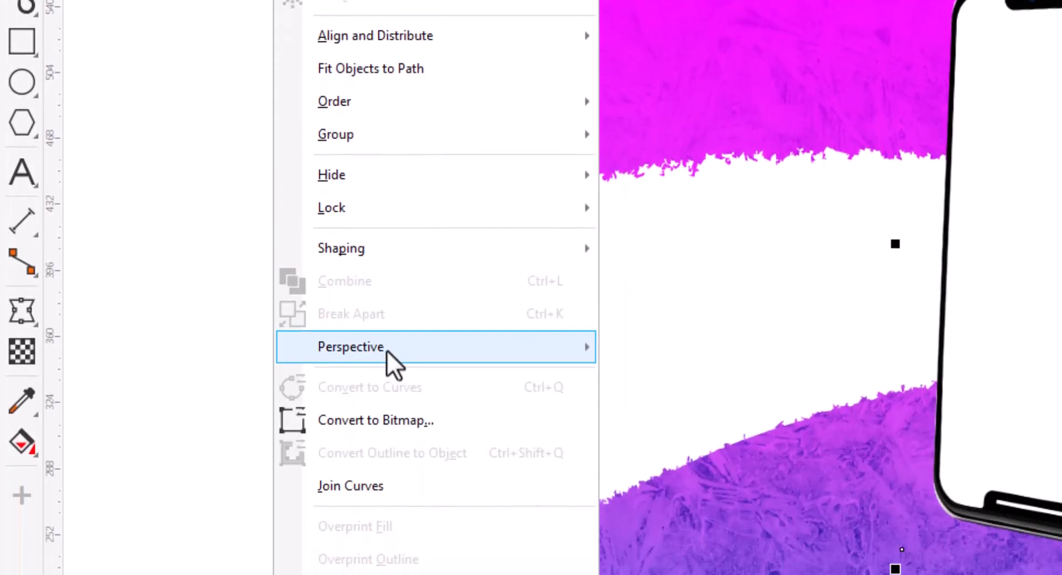
{"action": "mouse_move", "coordinate": [387, 349]}
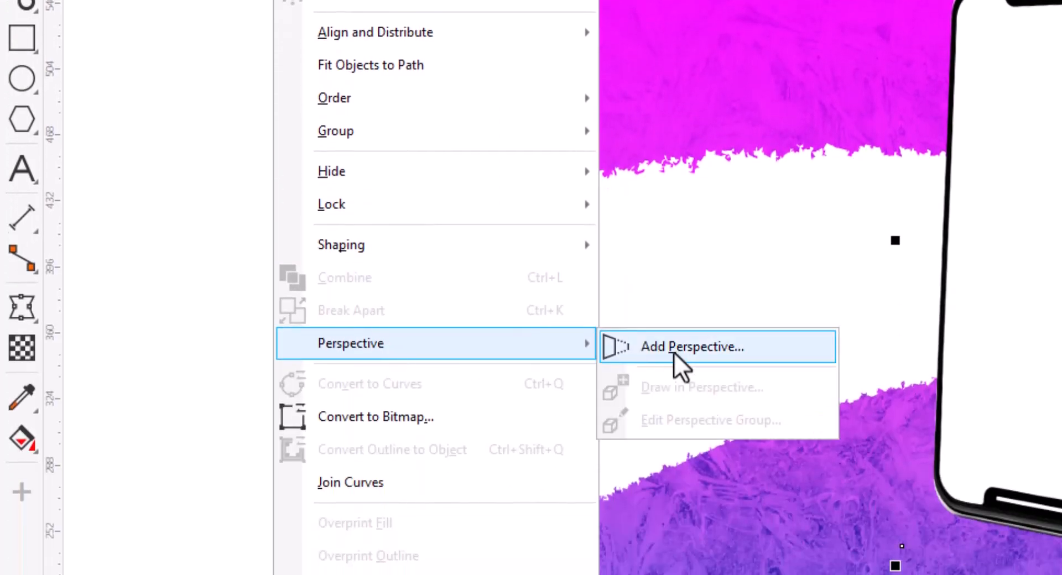
{"action": "left_click", "coordinate": [675, 353]}
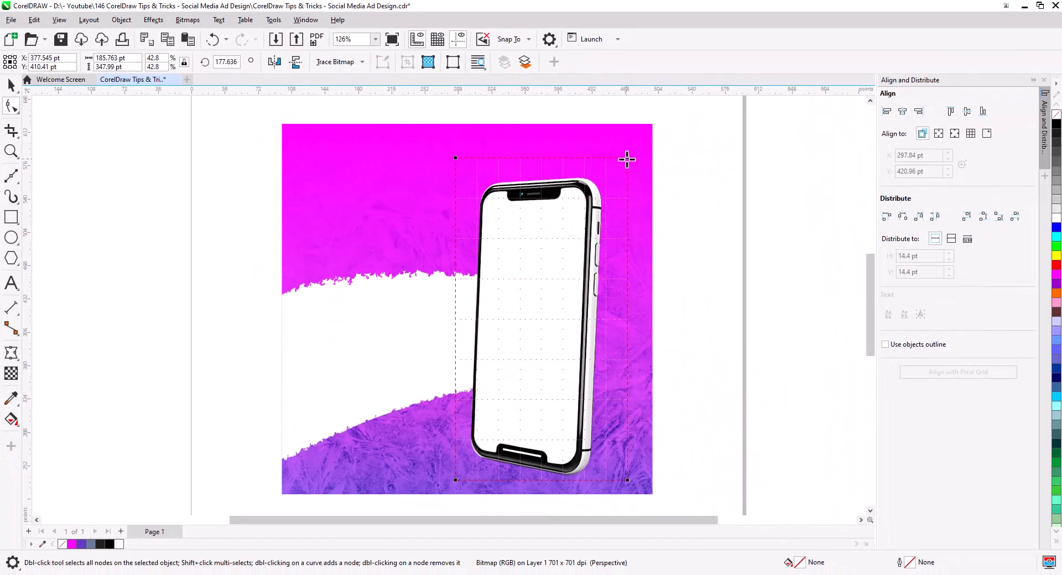
{"action": "left_click_drag", "start_coordinate": [627, 159], "coordinate": [640, 184]}
{"action": "left_click_drag", "start_coordinate": [455, 158], "coordinate": [506, 177]}
{"action": "left_click_drag", "start_coordinate": [627, 480], "coordinate": [619, 481]}
{"action": "left_click_drag", "start_coordinate": [640, 185], "coordinate": [636, 195]}
{"action": "left_click_drag", "start_coordinate": [505, 178], "coordinate": [508, 195]}
{"action": "left_click", "coordinate": [11, 84]}
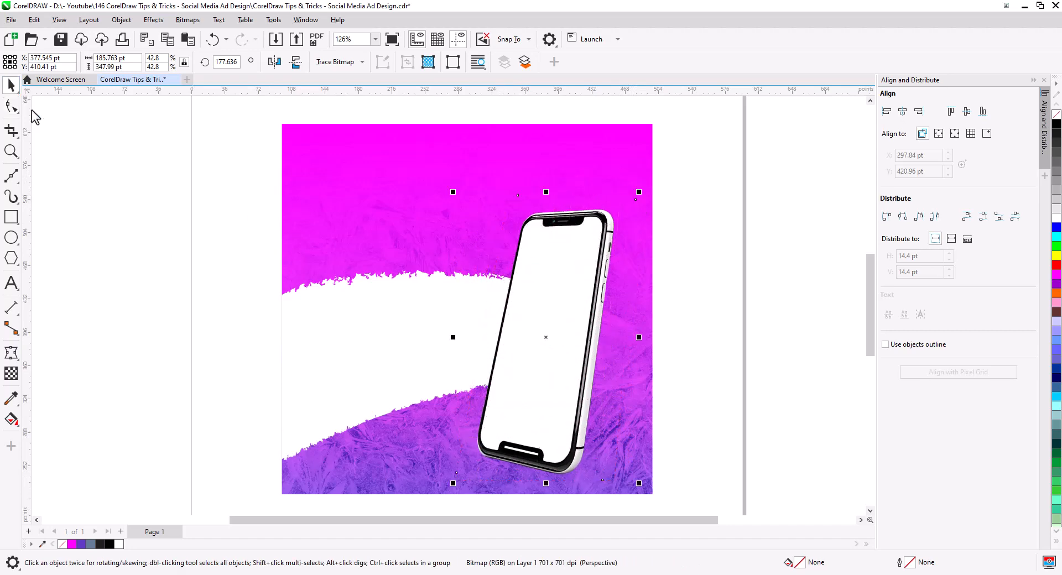
{"action": "left_click", "coordinate": [693, 315]}
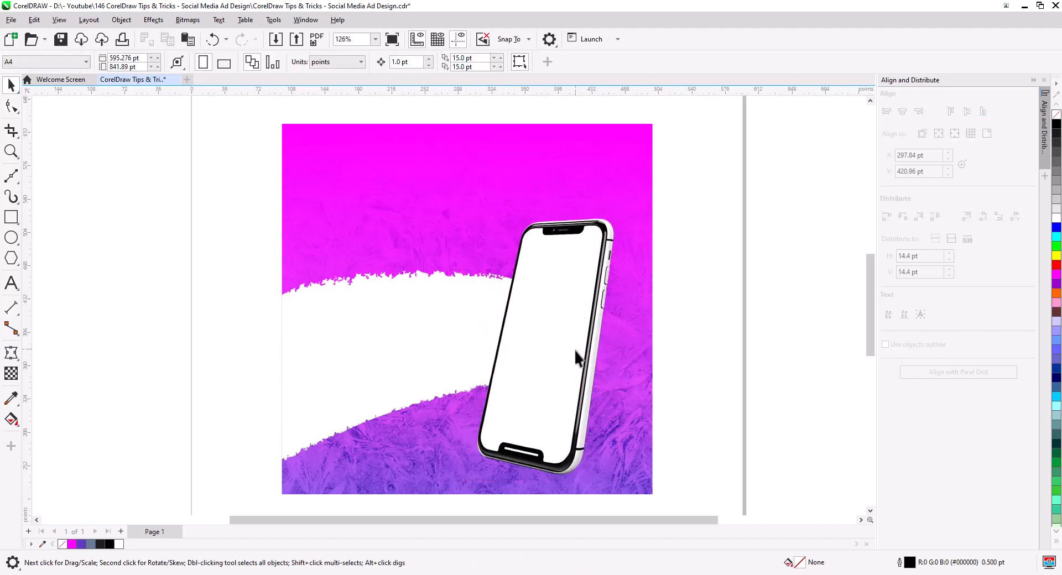
Trace the upper edge of the phone's screen with the Bézier tool, placing nodes around both corners and the camera notch.
{"action": "scroll", "coordinate": [558, 321], "scroll_direction": "up", "scroll_amount": 5}
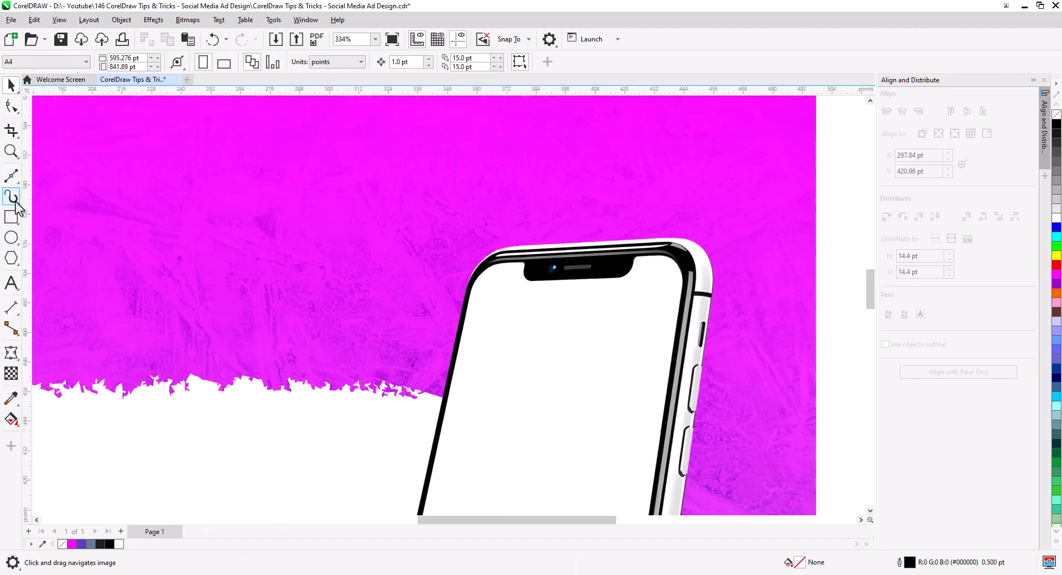
{"action": "left_click", "coordinate": [11, 176]}
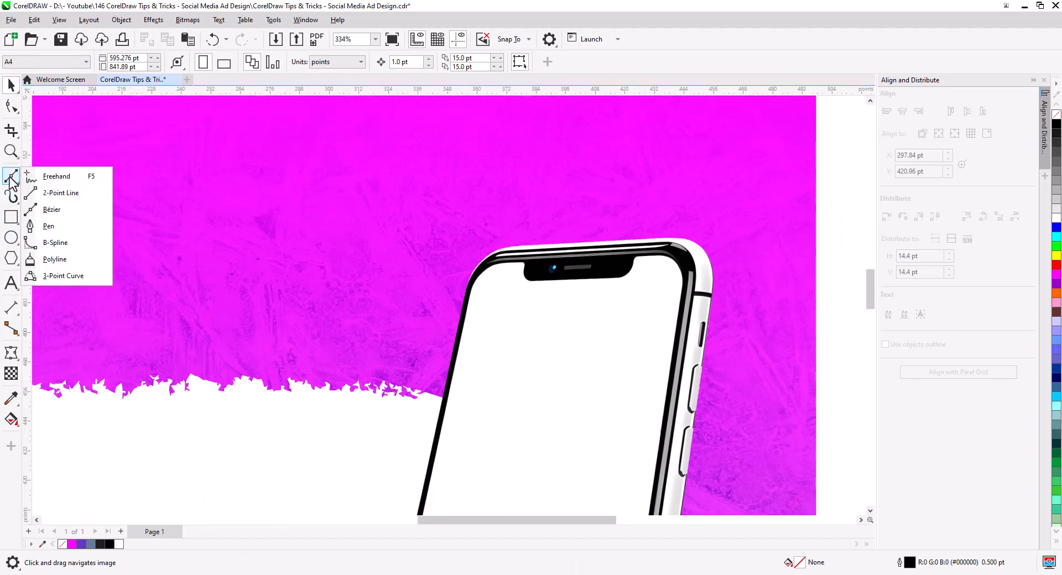
{"action": "left_click", "coordinate": [55, 208]}
{"action": "scroll", "coordinate": [432, 293], "scroll_direction": "up", "scroll_amount": 6}
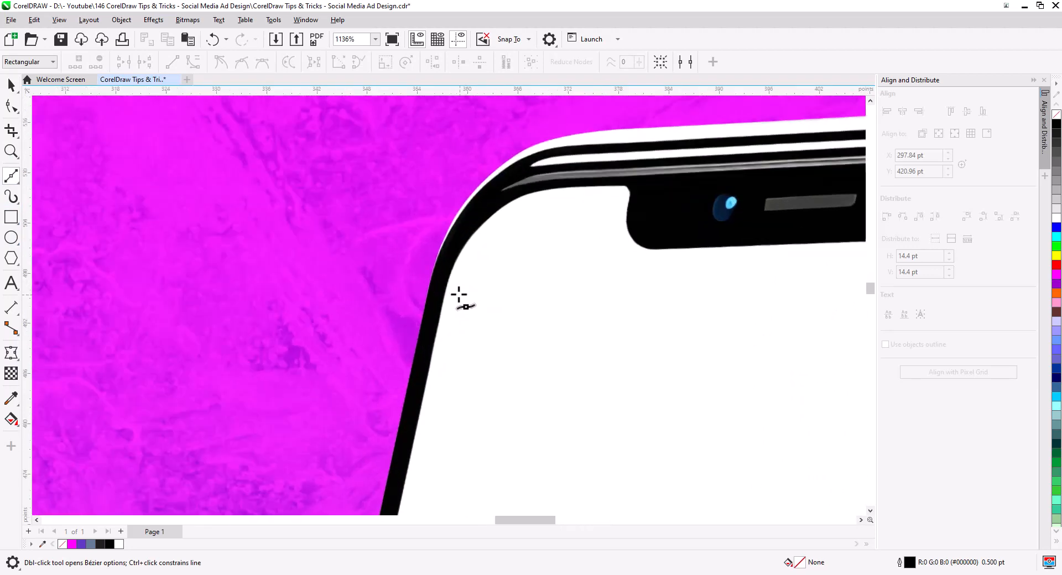
{"action": "left_click", "coordinate": [549, 188]}
{"action": "left_click", "coordinate": [617, 186]}
{"action": "left_click", "coordinate": [629, 203]}
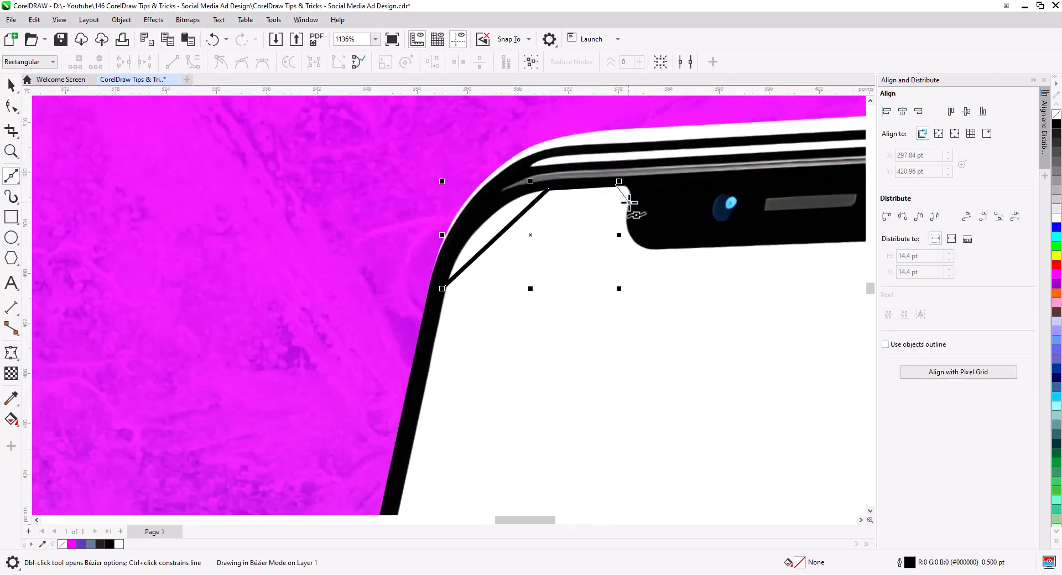
{"action": "left_click", "coordinate": [660, 249]}
{"action": "left_click_drag", "start_coordinate": [754, 297], "coordinate": [368, 304]}
{"action": "left_click", "coordinate": [559, 247]}
{"action": "left_click", "coordinate": [613, 195]}
{"action": "left_click", "coordinate": [630, 174]}
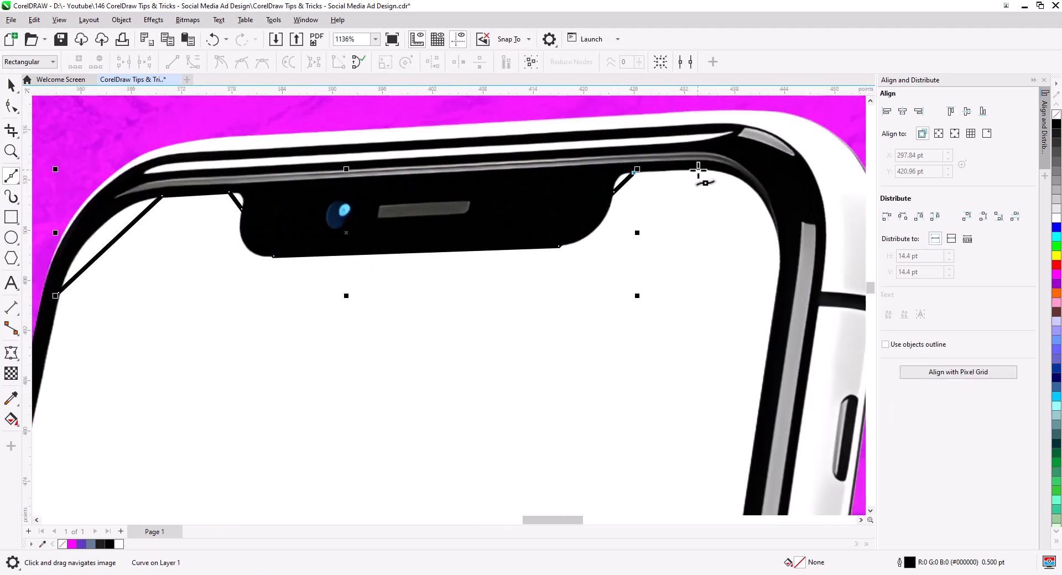
{"action": "left_click", "coordinate": [703, 170]}
{"action": "left_click", "coordinate": [780, 273]}
Continue the Bézier path around the screen's lower corners and bottom cutout, and close it at the upper left starting node.
{"action": "scroll", "coordinate": [746, 370], "scroll_direction": "down", "scroll_amount": 4}
{"action": "left_click_drag", "start_coordinate": [731, 478], "coordinate": [706, 243]}
{"action": "scroll", "coordinate": [708, 244], "scroll_direction": "up", "scroll_amount": 3}
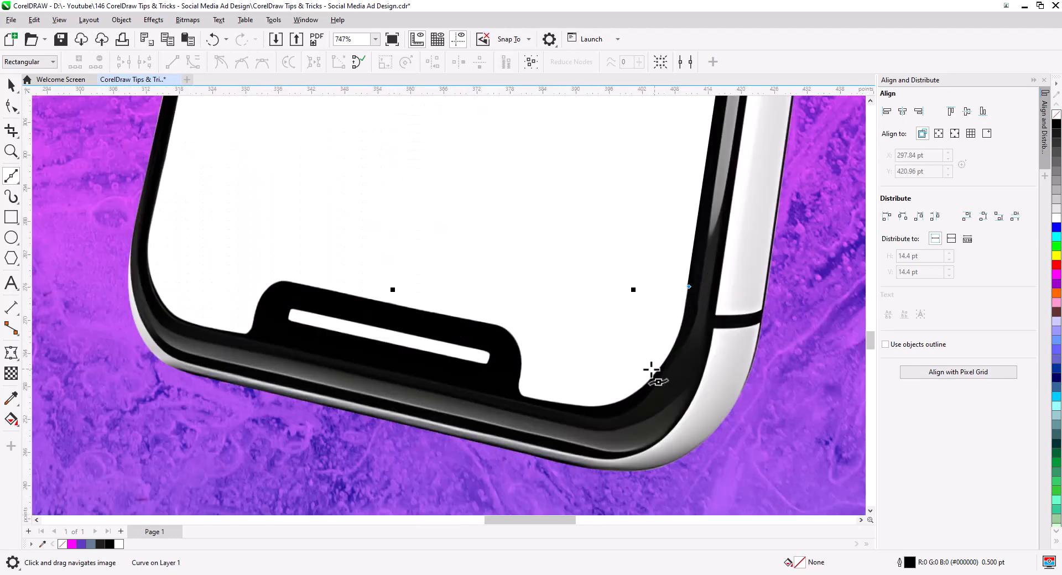
{"action": "left_click", "coordinate": [563, 402]}
{"action": "left_click", "coordinate": [520, 379]}
{"action": "left_click", "coordinate": [493, 323]}
{"action": "left_click", "coordinate": [299, 284]}
{"action": "left_click", "coordinate": [261, 294]}
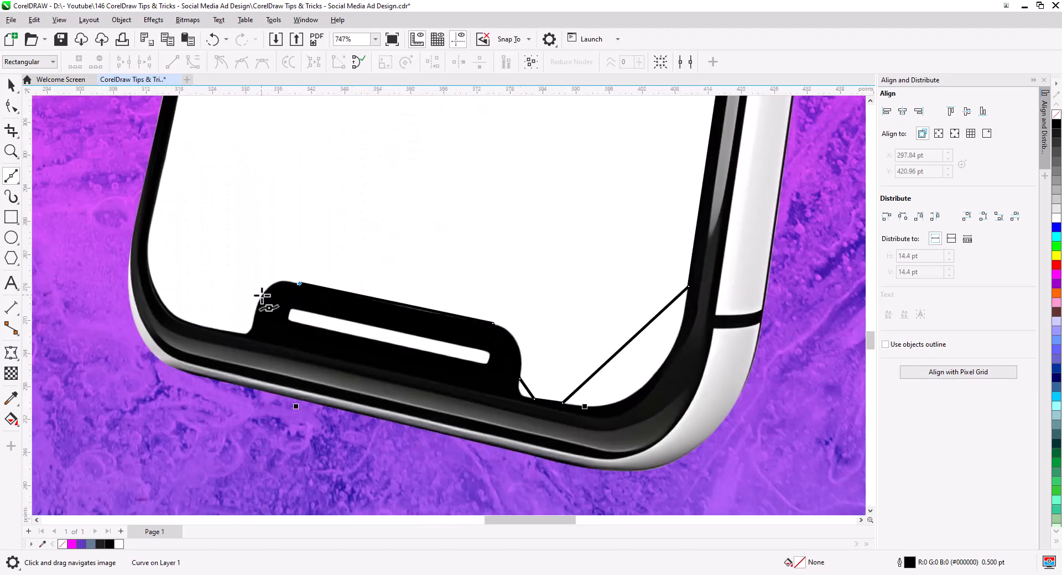
{"action": "left_click", "coordinate": [254, 320]}
{"action": "left_click", "coordinate": [231, 331]}
{"action": "left_click", "coordinate": [189, 323]}
{"action": "left_click", "coordinate": [149, 238]}
{"action": "scroll", "coordinate": [213, 237], "scroll_direction": "down", "scroll_amount": 3}
{"action": "left_click_drag", "start_coordinate": [295, 166], "coordinate": [287, 495]}
{"action": "left_click", "coordinate": [285, 242]}
Remove the screen path's outline and curve its segments to fit the notch's right side and the screen's upper right corner.
{"action": "left_click", "coordinate": [10, 107]}
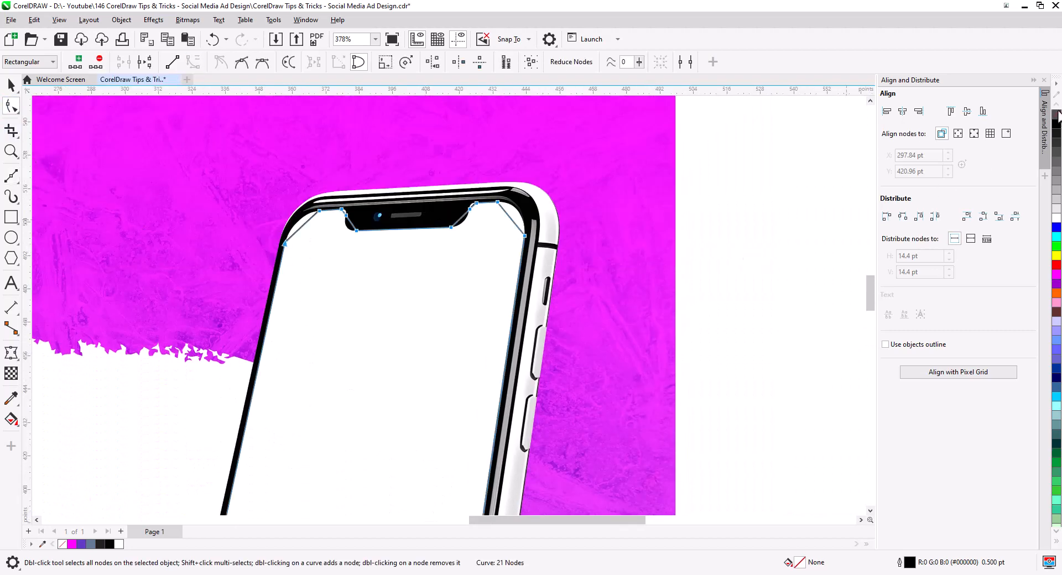
{"action": "scroll", "coordinate": [477, 234], "scroll_direction": "up", "scroll_amount": 5}
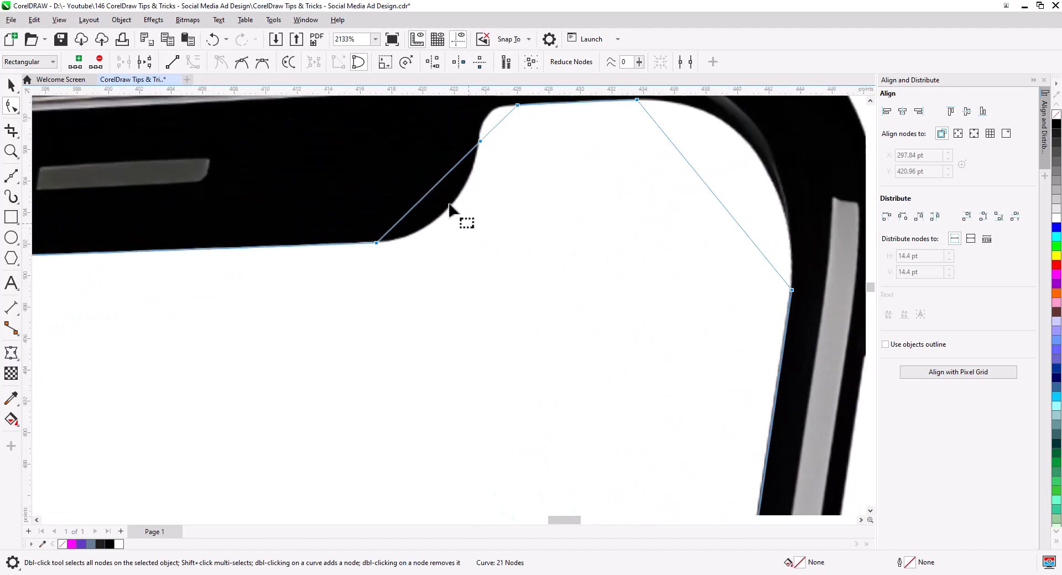
{"action": "mouse_move", "coordinate": [449, 209]}
{"action": "left_mouse_down"}
{"action": "mouse_move", "coordinate": [439, 209]}
{"action": "mouse_move", "coordinate": [450, 225]}
{"action": "left_mouse_up"}
{"action": "left_click_drag", "start_coordinate": [497, 124], "coordinate": [485, 112]}
{"action": "left_click_drag", "start_coordinate": [692, 168], "coordinate": [729, 124]}
{"action": "double_click", "coordinate": [775, 202]}
{"action": "left_click_drag", "start_coordinate": [775, 203], "coordinate": [783, 204]}
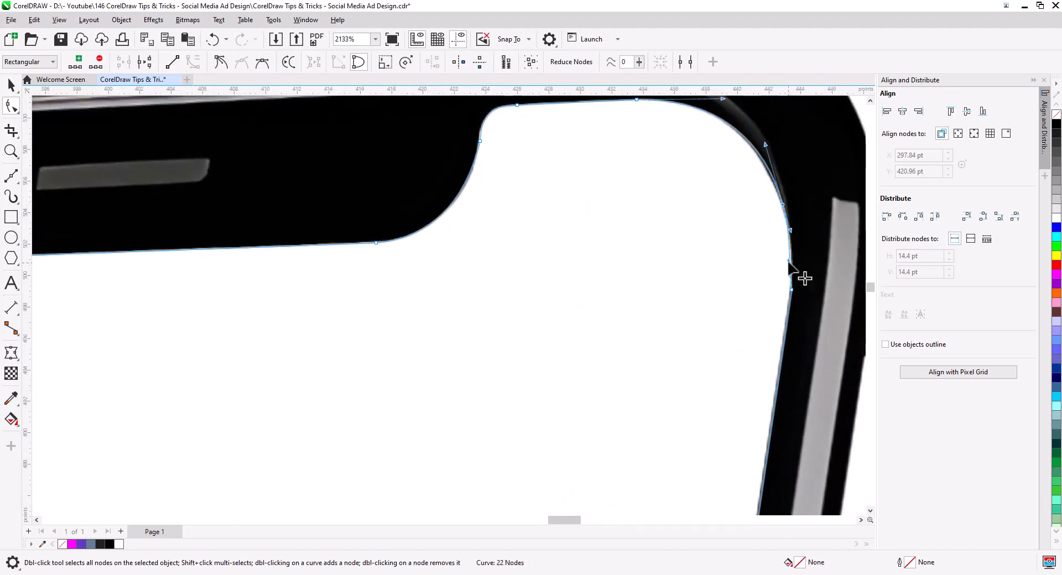
{"action": "left_click_drag", "start_coordinate": [788, 262], "coordinate": [792, 262]}
Curve the path segments to follow the left side of the camera notch and the screen's upper left corner.
{"action": "scroll", "coordinate": [597, 239], "scroll_direction": "down", "scroll_amount": 1}
{"action": "left_click_drag", "start_coordinate": [392, 298], "coordinate": [724, 380]}
{"action": "left_click_drag", "start_coordinate": [413, 306], "coordinate": [399, 325]}
{"action": "left_click_drag", "start_coordinate": [385, 302], "coordinate": [426, 375]}
{"action": "left_click_drag", "start_coordinate": [427, 339], "coordinate": [431, 315]}
{"action": "scroll", "coordinate": [436, 339], "scroll_direction": "up", "scroll_amount": 4}
{"action": "left_click_drag", "start_coordinate": [88, 385], "coordinate": [422, 363]}
{"action": "scroll", "coordinate": [422, 363], "scroll_direction": "down", "scroll_amount": 1}
{"action": "left_click_drag", "start_coordinate": [347, 440], "coordinate": [388, 216]}
{"action": "left_click_drag", "start_coordinate": [315, 262], "coordinate": [316, 254]}
Curve the path at the screen's lower left corner and adjust its node to match the phone's inner edge.
{"action": "scroll", "coordinate": [412, 318], "scroll_direction": "down", "scroll_amount": 2}
{"action": "scroll", "coordinate": [432, 384], "scroll_direction": "down", "scroll_amount": 1}
{"action": "left_click_drag", "start_coordinate": [432, 384], "coordinate": [461, 148]}
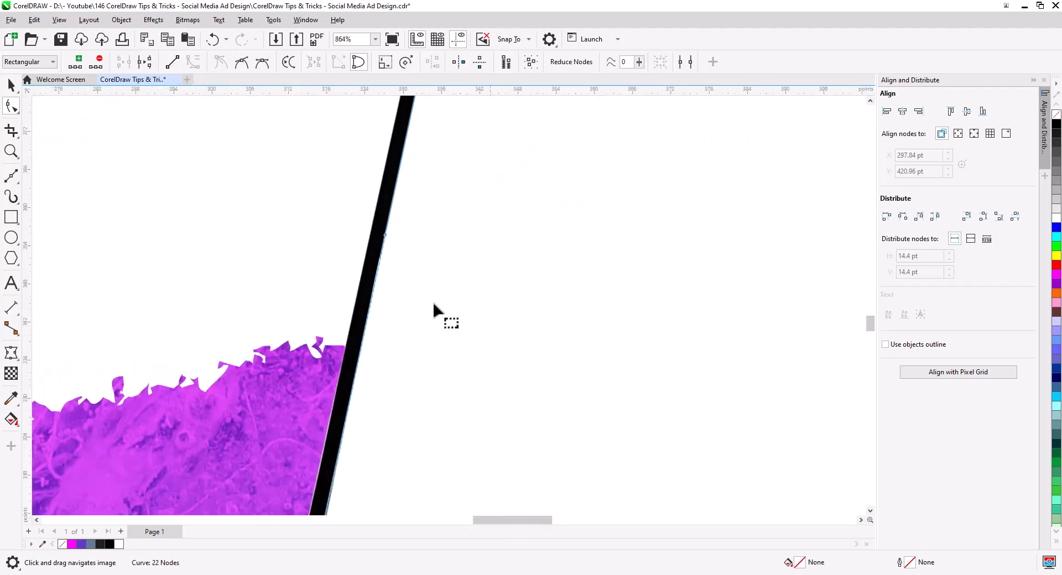
{"action": "left_click_drag", "start_coordinate": [387, 470], "coordinate": [442, 138]}
{"action": "scroll", "coordinate": [413, 254], "scroll_direction": "up", "scroll_amount": 1}
{"action": "left_click_drag", "start_coordinate": [411, 255], "coordinate": [375, 314]}
{"action": "left_click_drag", "start_coordinate": [447, 341], "coordinate": [453, 347]}
{"action": "left_click_drag", "start_coordinate": [382, 319], "coordinate": [377, 317]}
Change the snapping option and fit the path's nodes and curves to the left side of the screen's bottom cutout.
{"action": "left_click_drag", "start_coordinate": [552, 364], "coordinate": [590, 371]}
{"action": "left_click", "coordinate": [585, 364]}
{"action": "double_click", "coordinate": [589, 371]}
{"action": "left_click", "coordinate": [515, 40]}
{"action": "left_click", "coordinate": [503, 103]}
{"action": "left_click_drag", "start_coordinate": [657, 270], "coordinate": [652, 255]}
{"action": "left_click_drag", "start_coordinate": [617, 282], "coordinate": [613, 298]}
{"action": "left_click_drag", "start_coordinate": [670, 245], "coordinate": [703, 259]}
{"action": "left_click_drag", "start_coordinate": [632, 266], "coordinate": [626, 263]}
Curve the path segments around the right side of the screen's bottom cutout.
{"action": "left_click_drag", "start_coordinate": [758, 348], "coordinate": [168, 244]}
{"action": "left_click_drag", "start_coordinate": [558, 244], "coordinate": [558, 246]}
{"action": "left_click_drag", "start_coordinate": [591, 314], "coordinate": [613, 292]}
{"action": "left_click_drag", "start_coordinate": [634, 391], "coordinate": [620, 404]}
Add a node at the screen's lower right corner and curve the path to follow the phone's inner edge.
{"action": "left_click_drag", "start_coordinate": [713, 414], "coordinate": [419, 374]}
{"action": "left_click_drag", "start_coordinate": [554, 265], "coordinate": [588, 363]}
{"action": "double_click", "coordinate": [660, 269]}
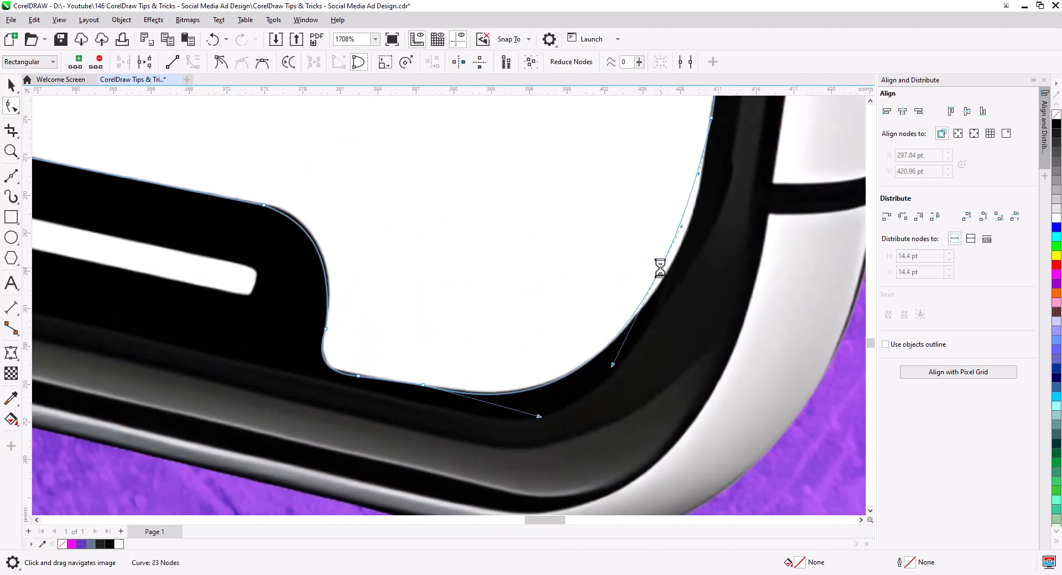
{"action": "left_click_drag", "start_coordinate": [660, 270], "coordinate": [676, 255]}
{"action": "left_click_drag", "start_coordinate": [699, 174], "coordinate": [703, 174]}
{"action": "left_click", "coordinate": [423, 385]}
{"action": "left_click_drag", "start_coordinate": [540, 417], "coordinate": [528, 408]}
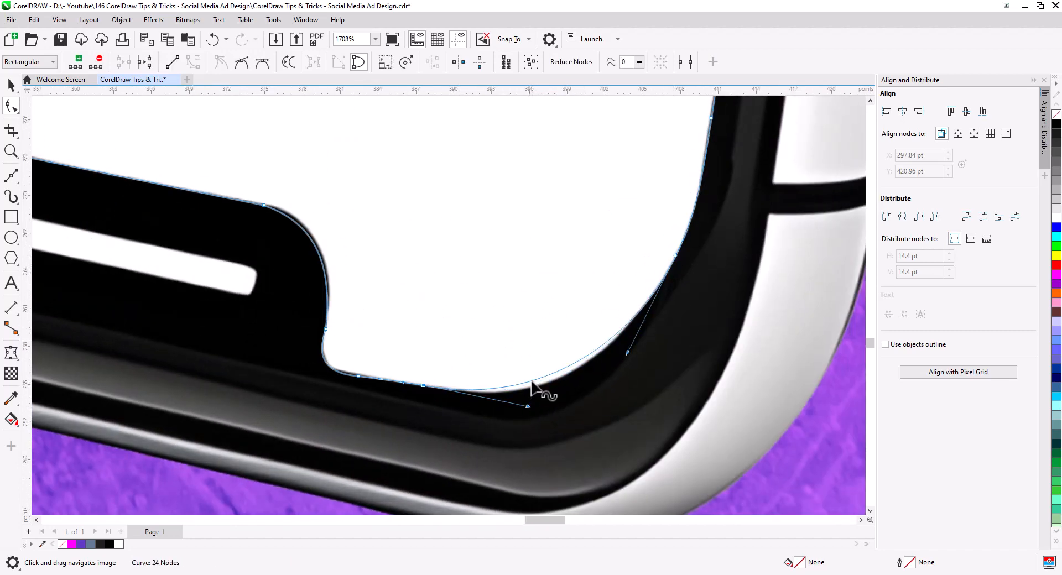
Fill the traced phone screen shape with red.
{"action": "scroll", "coordinate": [534, 387], "scroll_direction": "up", "scroll_amount": 10}
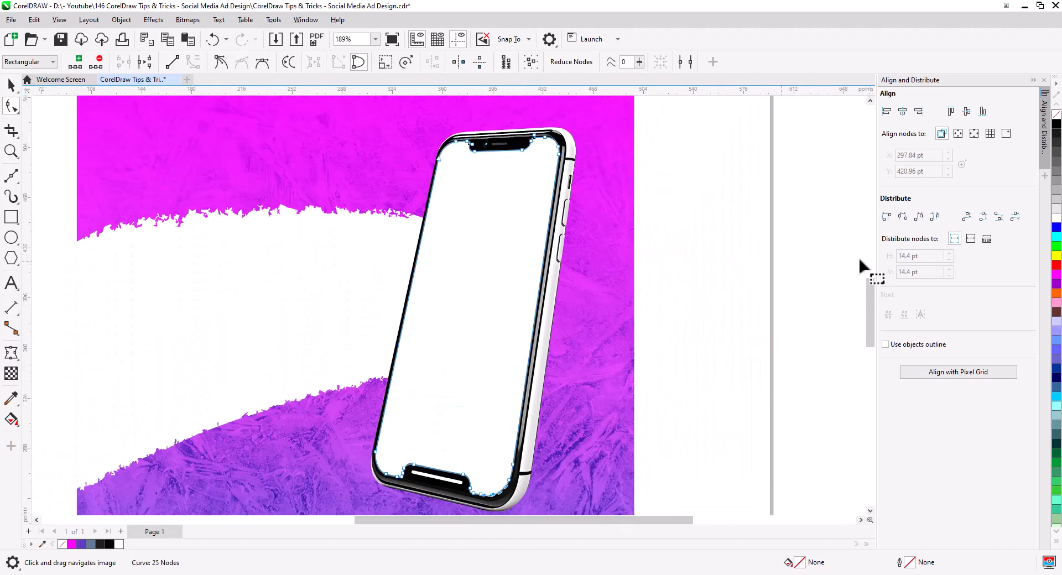
{"action": "left_click", "coordinate": [1057, 270]}
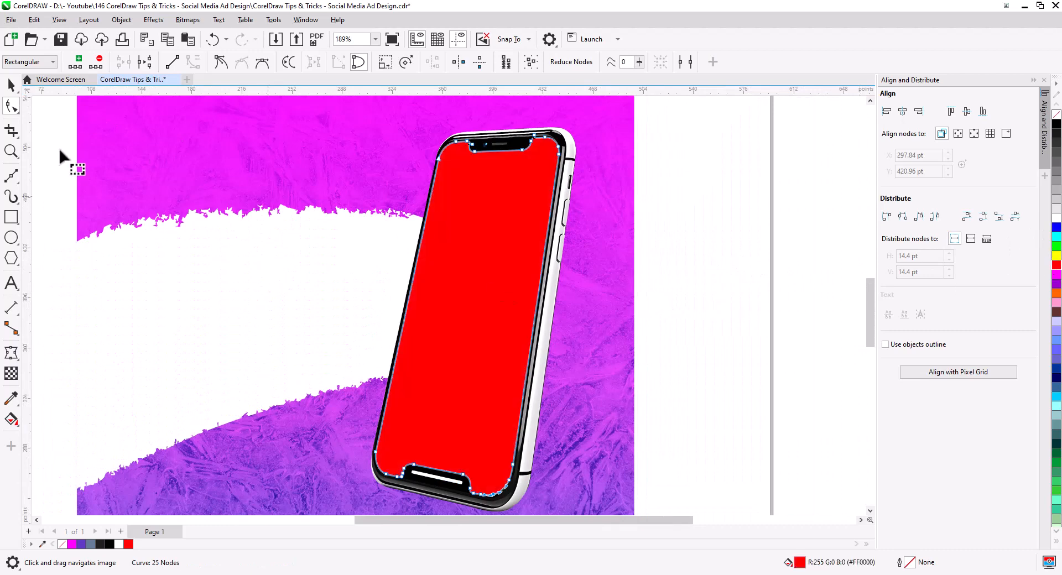
{"action": "left_click", "coordinate": [10, 88]}
{"action": "left_click", "coordinate": [668, 271]}
Duplicate the textured gradient background and move the copy to a new second page.
{"action": "left_click", "coordinate": [612, 277]}
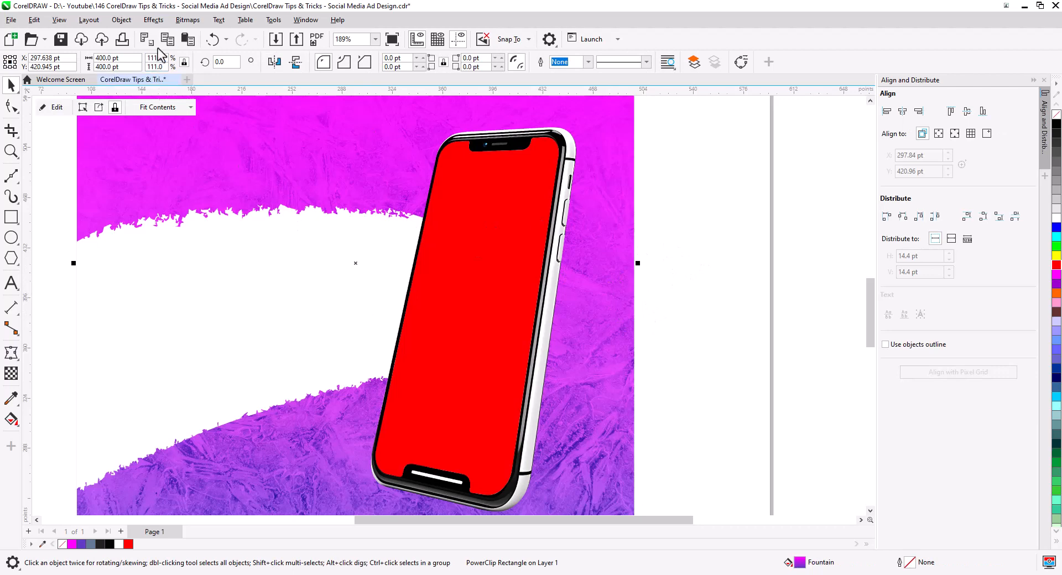
{"action": "key", "text": "ctrl+x"}
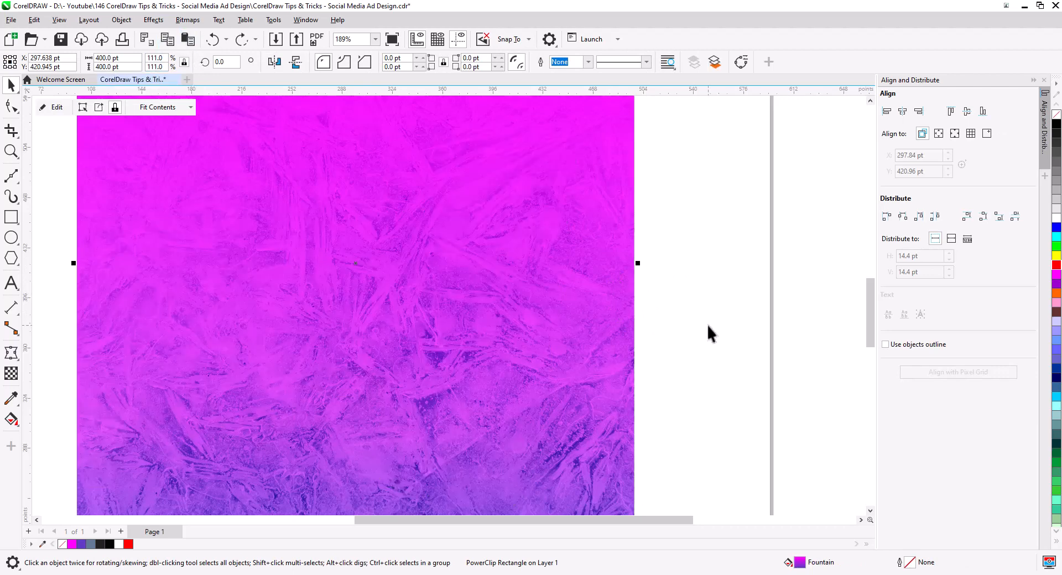
{"action": "key", "text": "ctrl+x"}
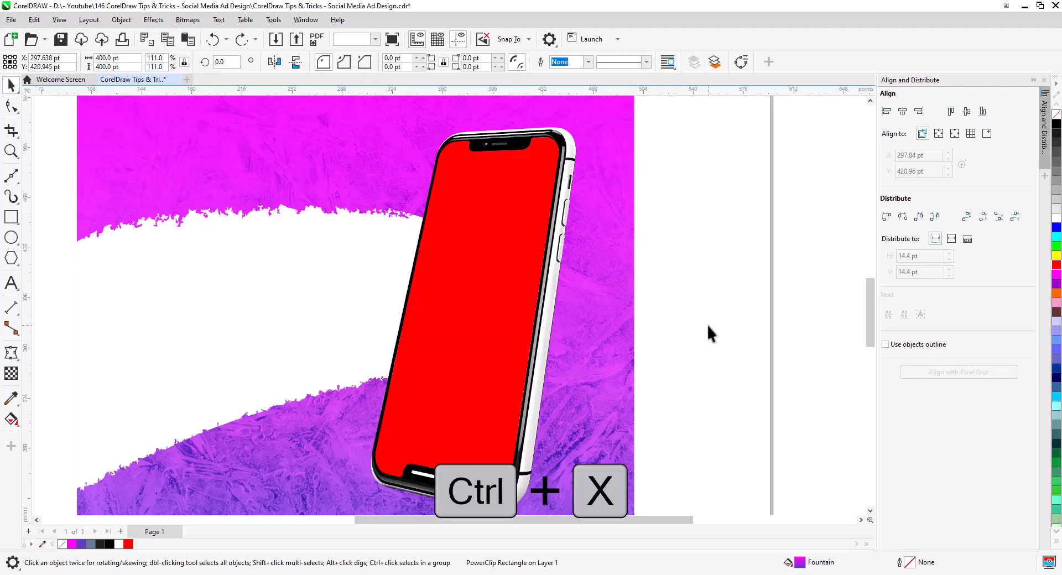
{"action": "left_click", "coordinate": [121, 532]}
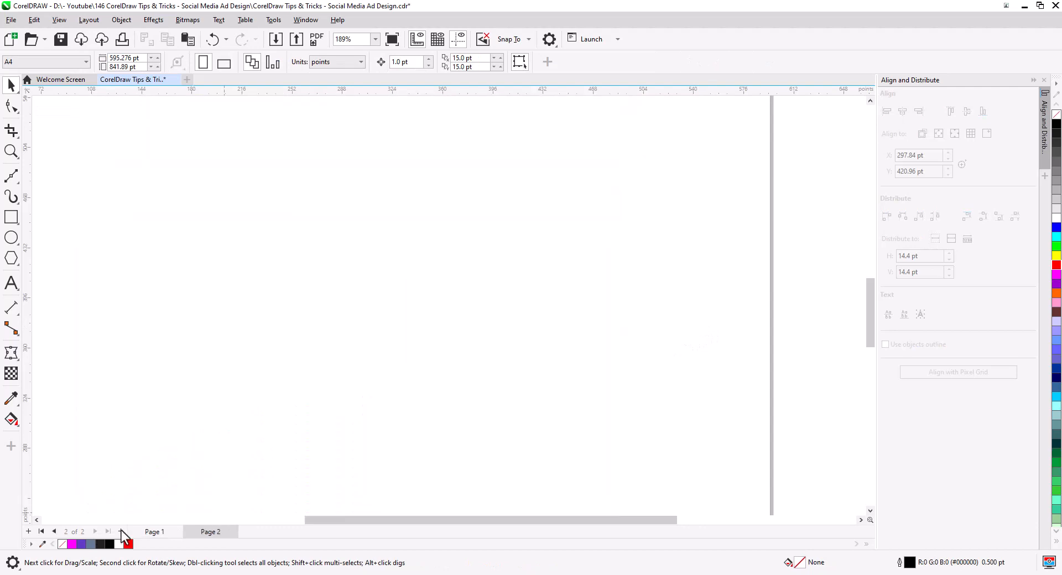
{"action": "key", "text": "ctrl+v"}
Move the red screen shape from Page 1 to Page 2, over the background copy.
{"action": "left_click", "coordinate": [158, 533]}
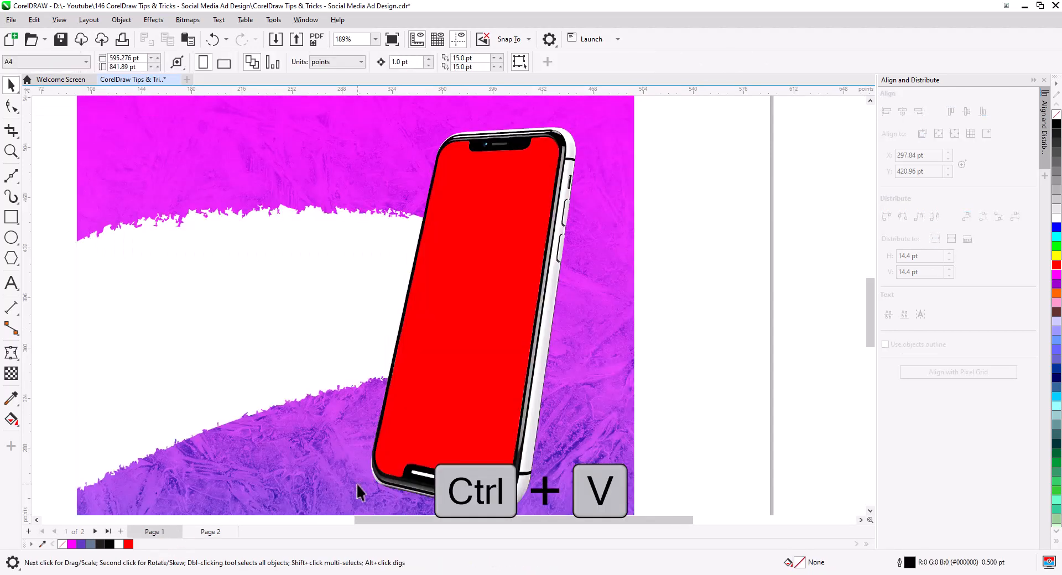
{"action": "left_click", "coordinate": [450, 387]}
{"action": "key", "text": "ctrl+x"}
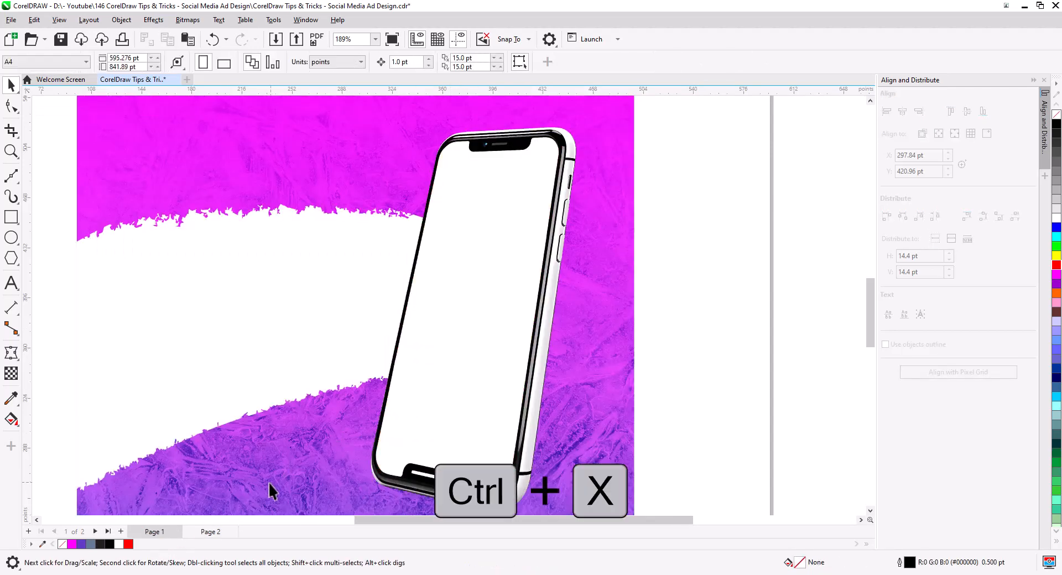
{"action": "left_click", "coordinate": [196, 533]}
{"action": "key", "text": "ctrl+v"}
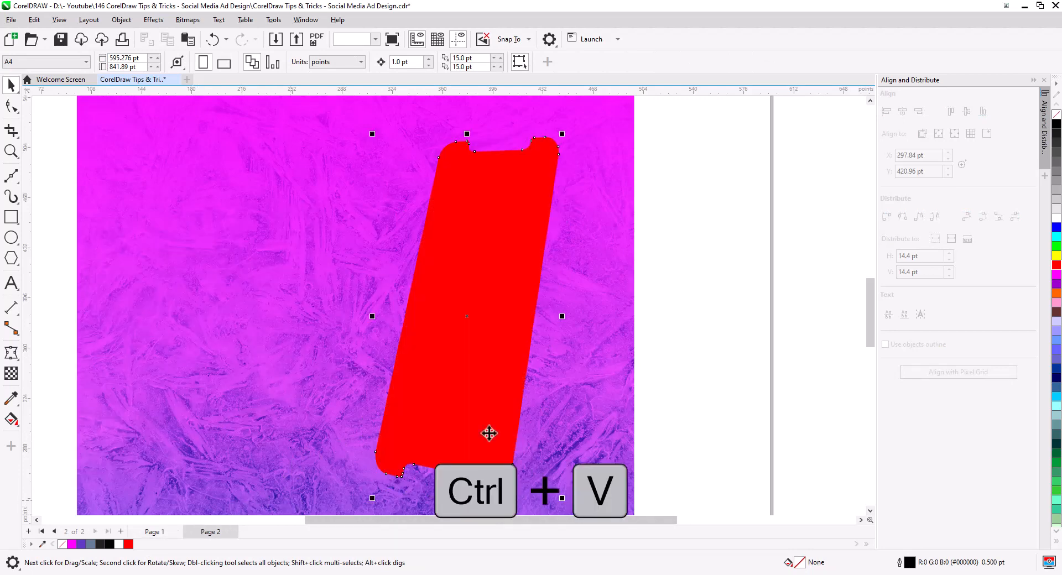
PowerClip the textured background copy inside the red screen shape.
{"action": "left_click", "coordinate": [628, 260]}
{"action": "right_click", "coordinate": [614, 260]}
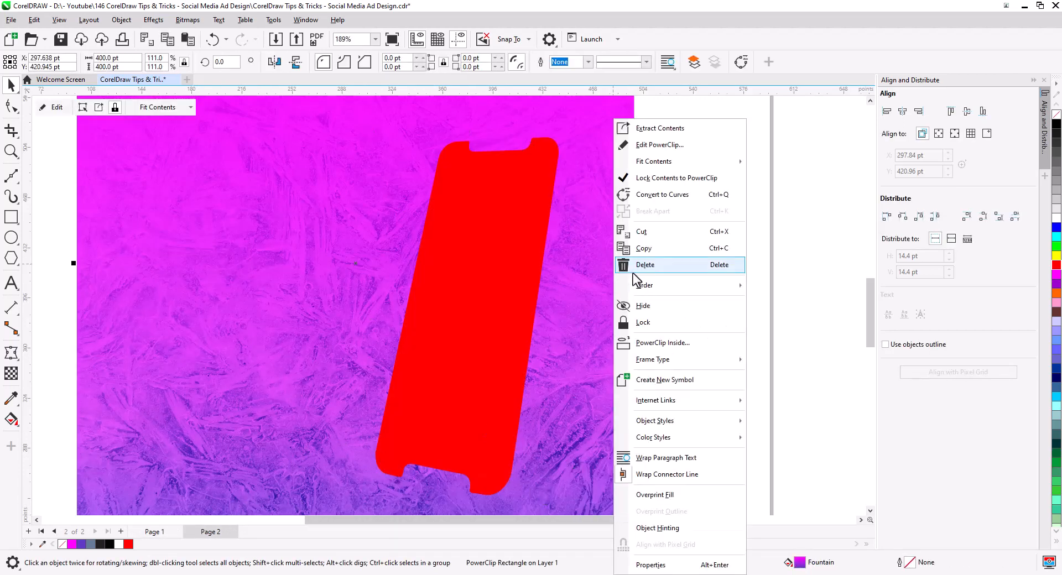
{"action": "left_click", "coordinate": [663, 343]}
{"action": "left_click", "coordinate": [539, 315]}
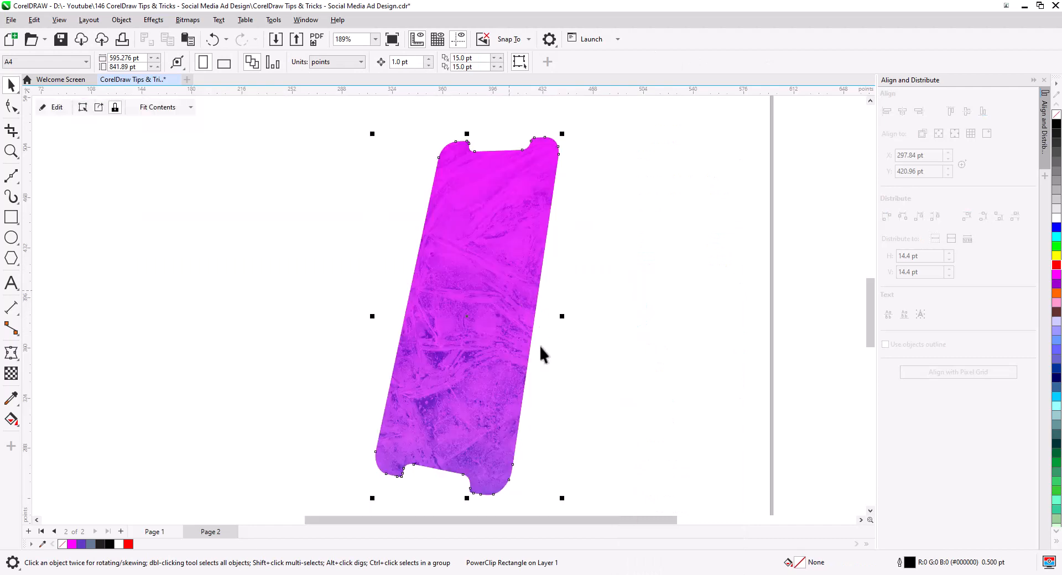
Move the texture-filled screen shape back to Page 1, onto the phone.
{"action": "key", "text": "ctrl+x"}
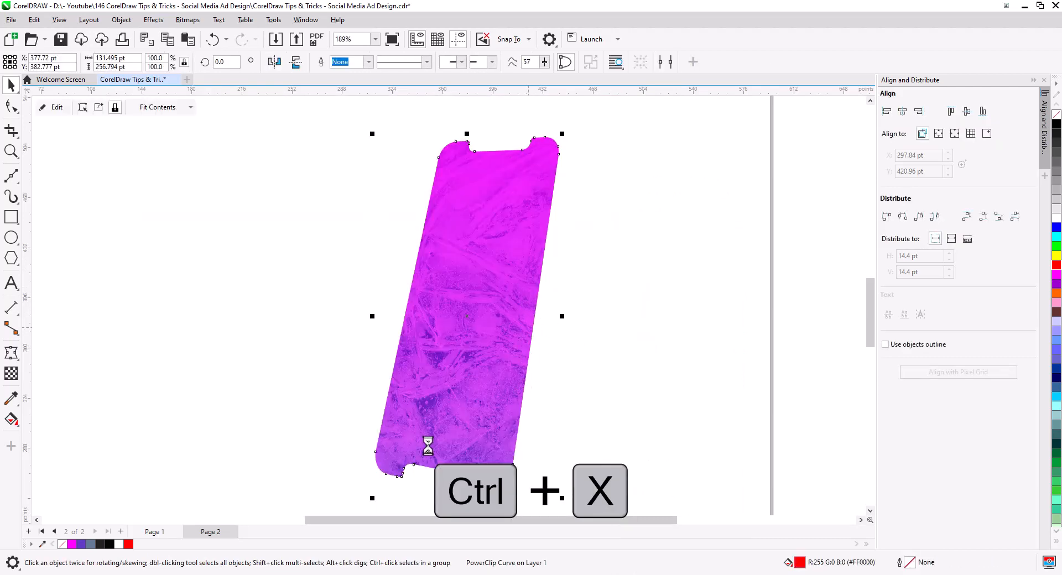
{"action": "left_click", "coordinate": [157, 533]}
{"action": "key", "text": "ctrl+v"}
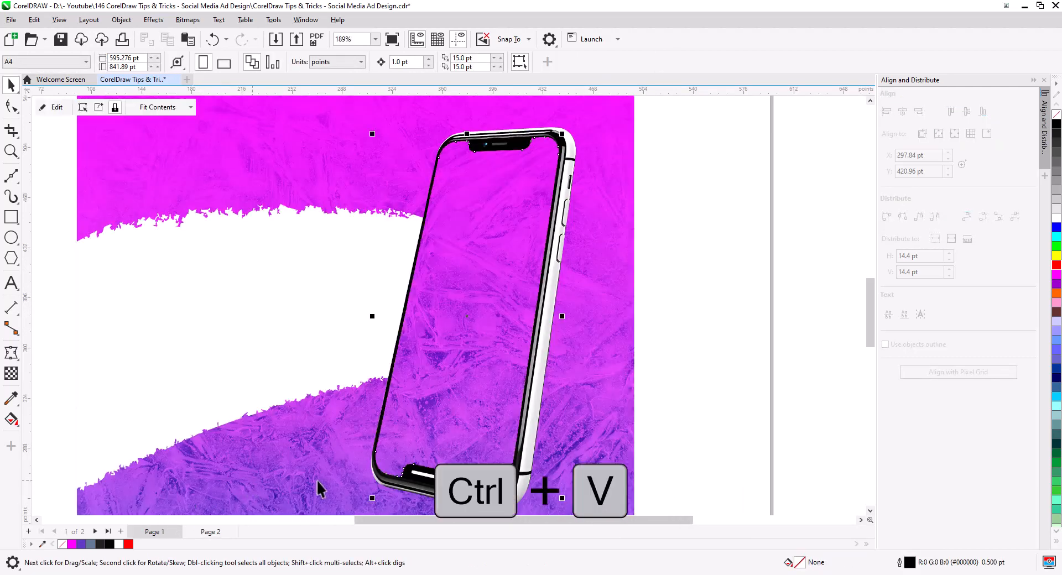
{"action": "left_click", "coordinate": [663, 321]}
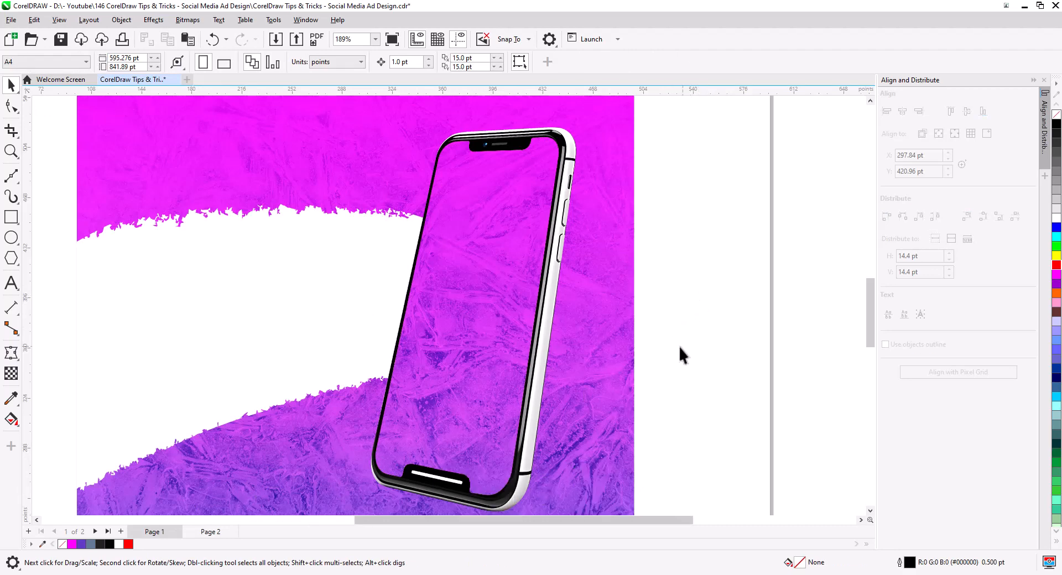
Place the woman's photo over the phone and bring it in front of all other objects.
{"action": "scroll", "coordinate": [614, 369], "scroll_direction": "down", "scroll_amount": 2}
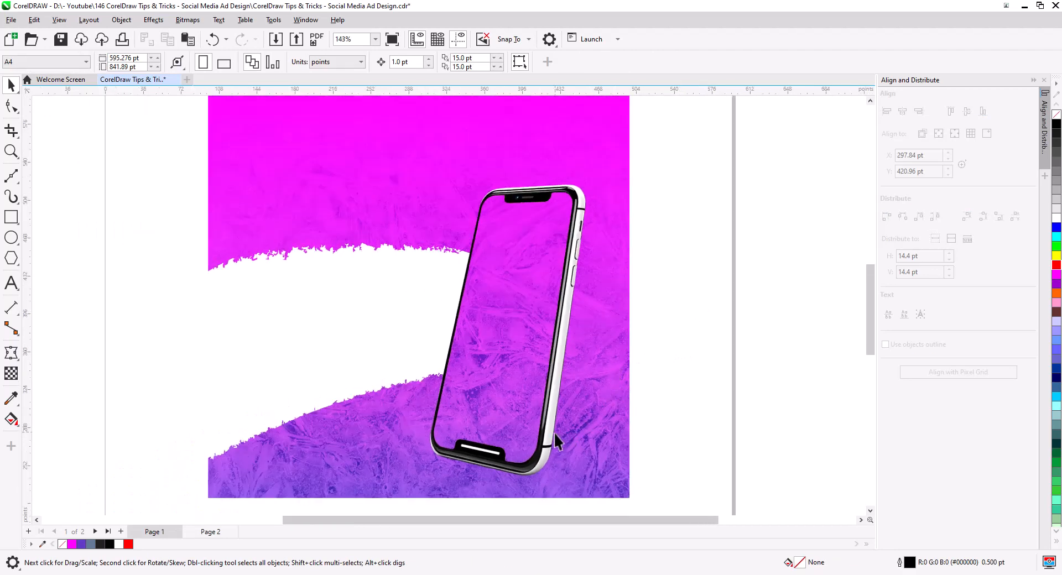
{"action": "scroll", "coordinate": [585, 376], "scroll_direction": "down", "scroll_amount": 1}
{"action": "left_click_drag", "start_coordinate": [588, 401], "coordinate": [589, 385]}
{"action": "scroll", "coordinate": [489, 421], "scroll_direction": "down", "scroll_amount": 3}
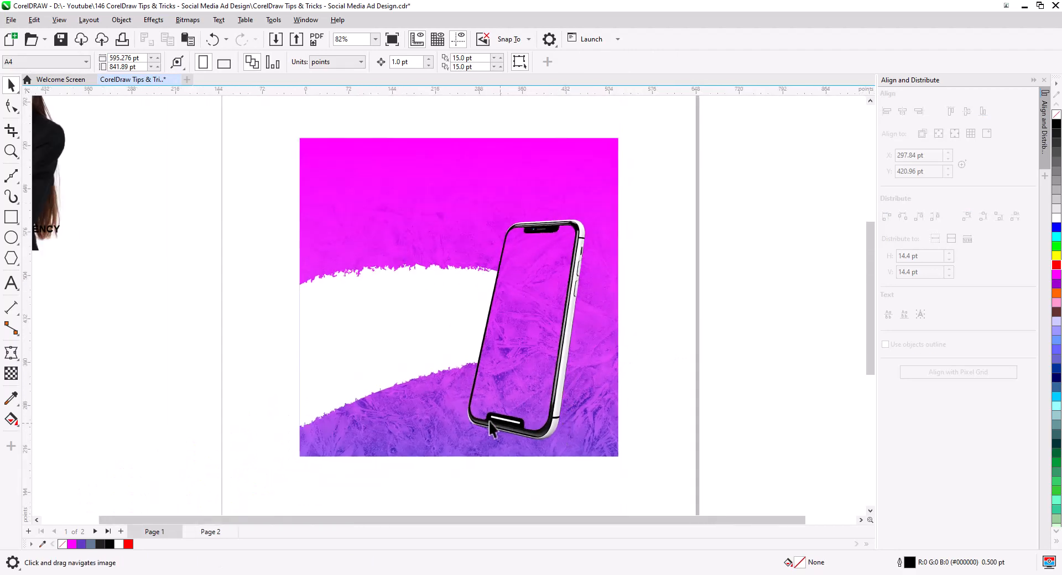
{"action": "left_click_drag", "start_coordinate": [224, 270], "coordinate": [643, 356]}
{"action": "key", "text": "shift+Page_Up"}
{"action": "scroll", "coordinate": [637, 410], "scroll_direction": "up", "scroll_amount": 5}
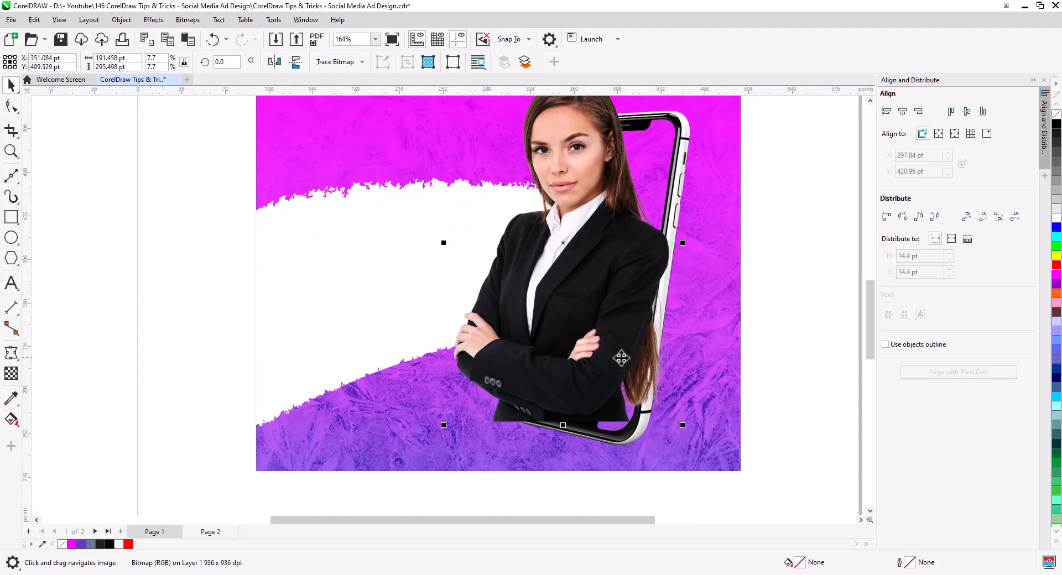
{"action": "scroll", "coordinate": [621, 357], "scroll_direction": "up", "scroll_amount": 2}
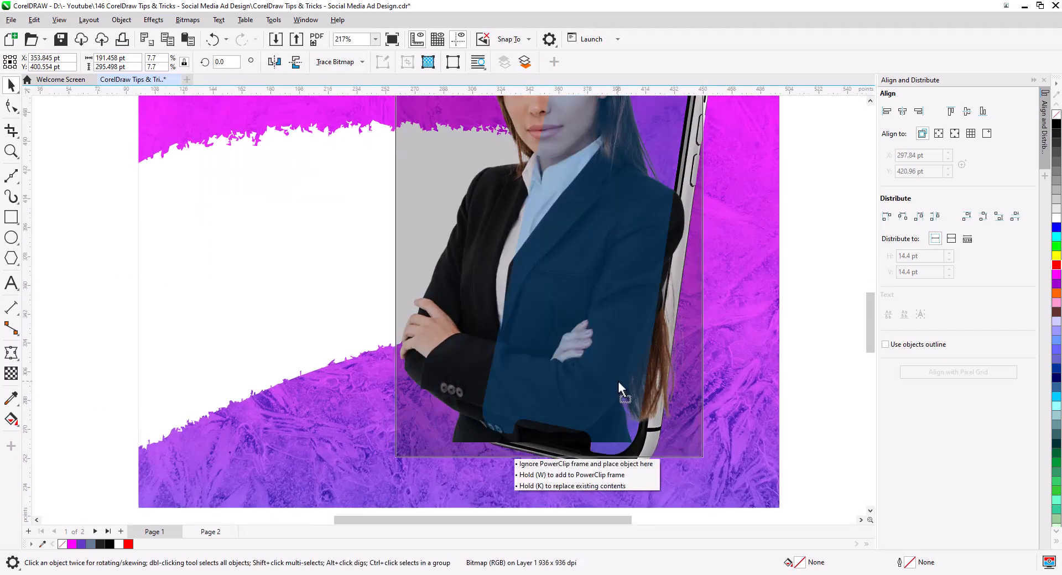
{"action": "scroll", "coordinate": [614, 369], "scroll_direction": "down", "scroll_amount": 2}
{"action": "left_click_drag", "start_coordinate": [610, 351], "coordinate": [604, 369]}
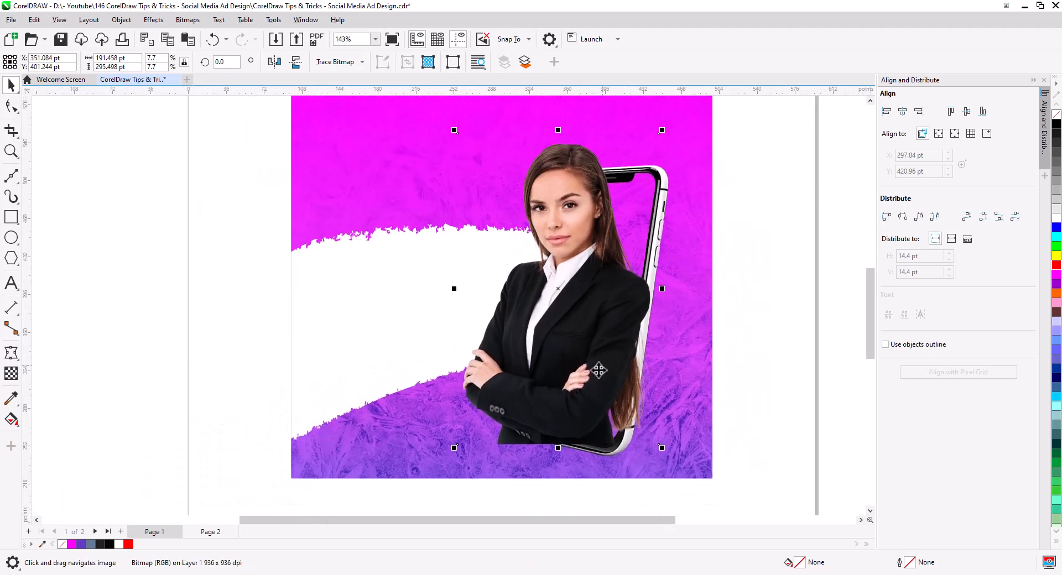
Nudge the woman's photo slightly left to fine-tune its position over the phone.
{"action": "scroll", "coordinate": [576, 317], "scroll_direction": "up", "scroll_amount": 4}
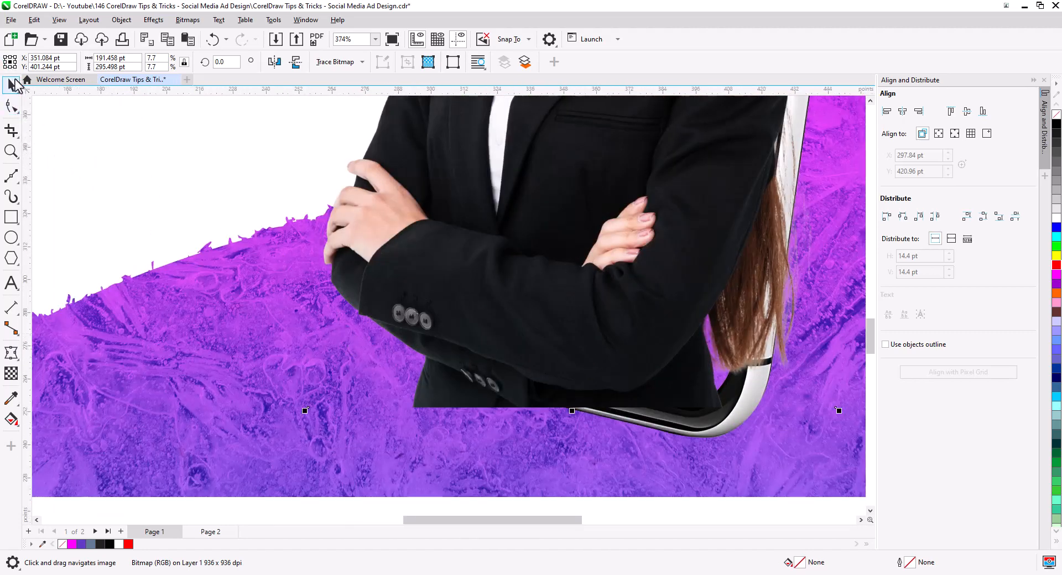
{"action": "left_click_drag", "start_coordinate": [757, 240], "coordinate": [718, 459]}
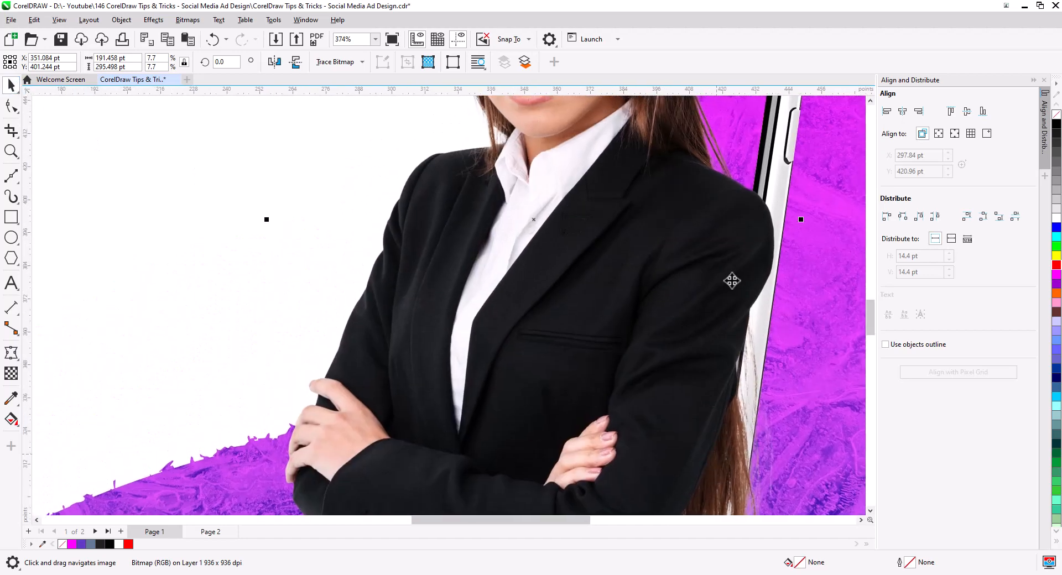
{"action": "left_click", "coordinate": [750, 119]}
{"action": "scroll", "coordinate": [753, 129], "scroll_direction": "down", "scroll_amount": 5}
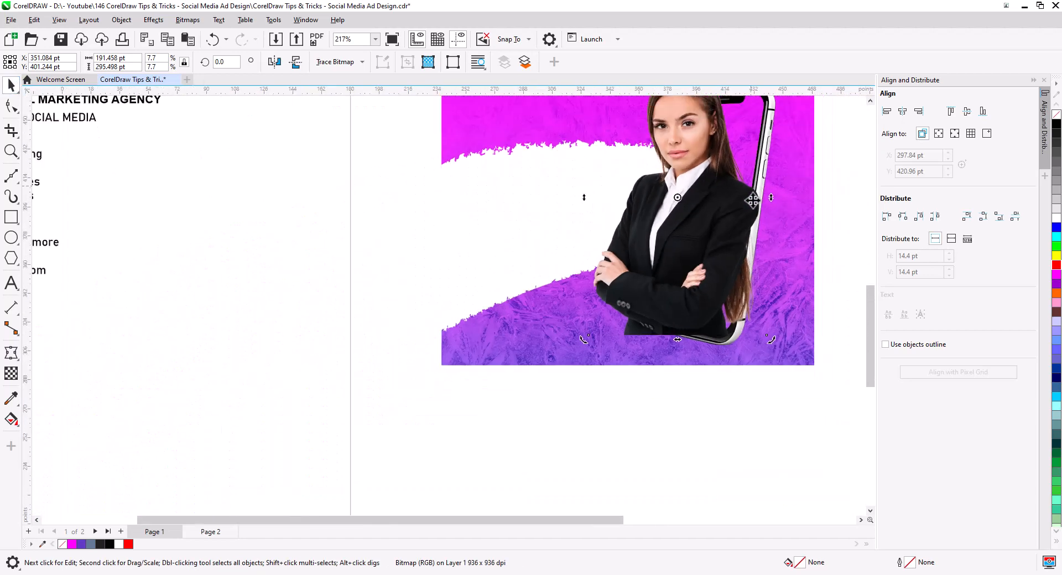
{"action": "left_click", "coordinate": [657, 292]}
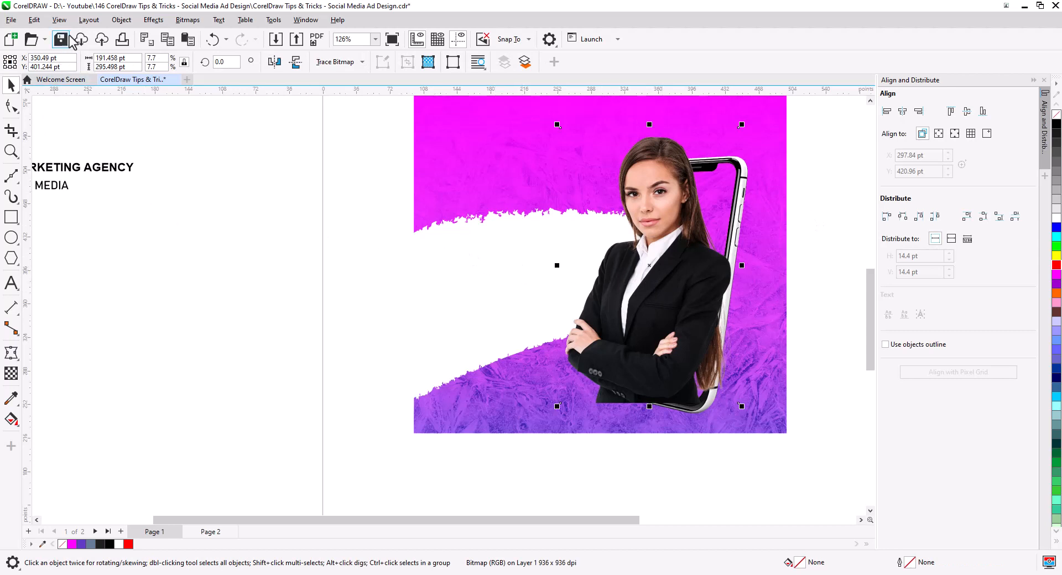
Add perspective to the woman's photo, slanting its lower edge along the phone's bottom and pulling its upper left corner inward.
{"action": "left_click", "coordinate": [118, 21]}
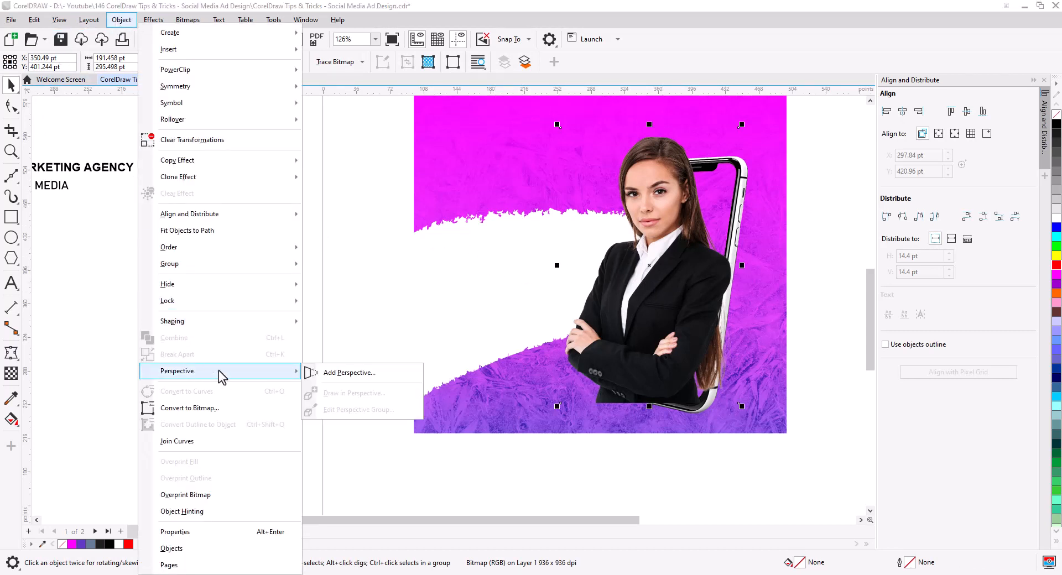
{"action": "left_click", "coordinate": [334, 378]}
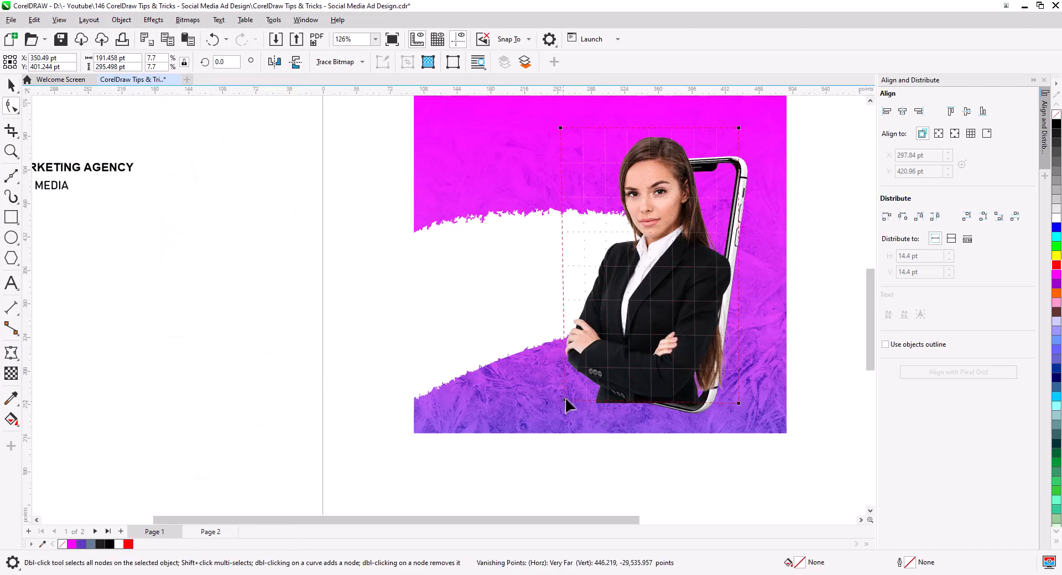
{"action": "left_click_drag", "start_coordinate": [565, 398], "coordinate": [527, 380]}
{"action": "scroll", "coordinate": [663, 390], "scroll_direction": "up", "scroll_amount": 3}
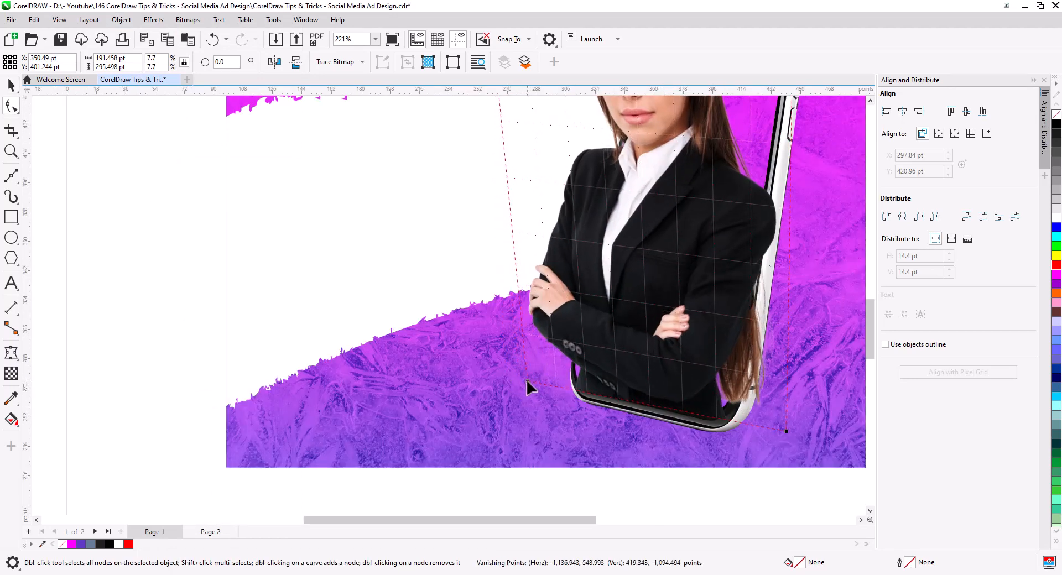
{"action": "scroll", "coordinate": [669, 382], "scroll_direction": "down", "scroll_amount": 3}
{"action": "left_click_drag", "start_coordinate": [600, 120], "coordinate": [592, 224]}
{"action": "left_click_drag", "start_coordinate": [538, 191], "coordinate": [568, 196]}
{"action": "key", "text": "space"}
Select the woman, phone and screen shape together and reposition them on the right side of the ad.
{"action": "scroll", "coordinate": [522, 331], "scroll_direction": "down", "scroll_amount": 4}
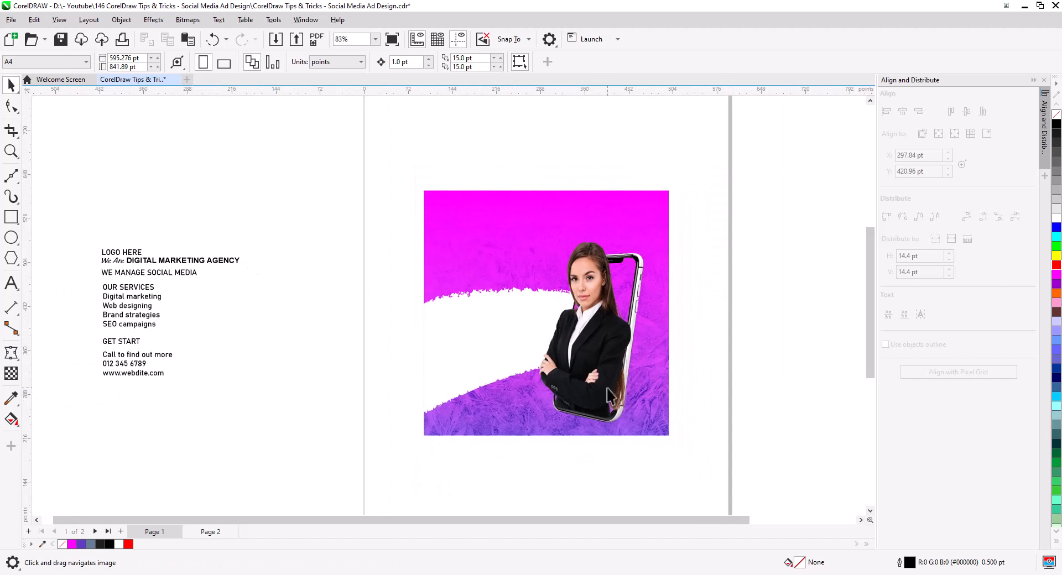
{"action": "left_click_drag", "start_coordinate": [541, 292], "coordinate": [519, 208]}
{"action": "left_click", "coordinate": [718, 387]}
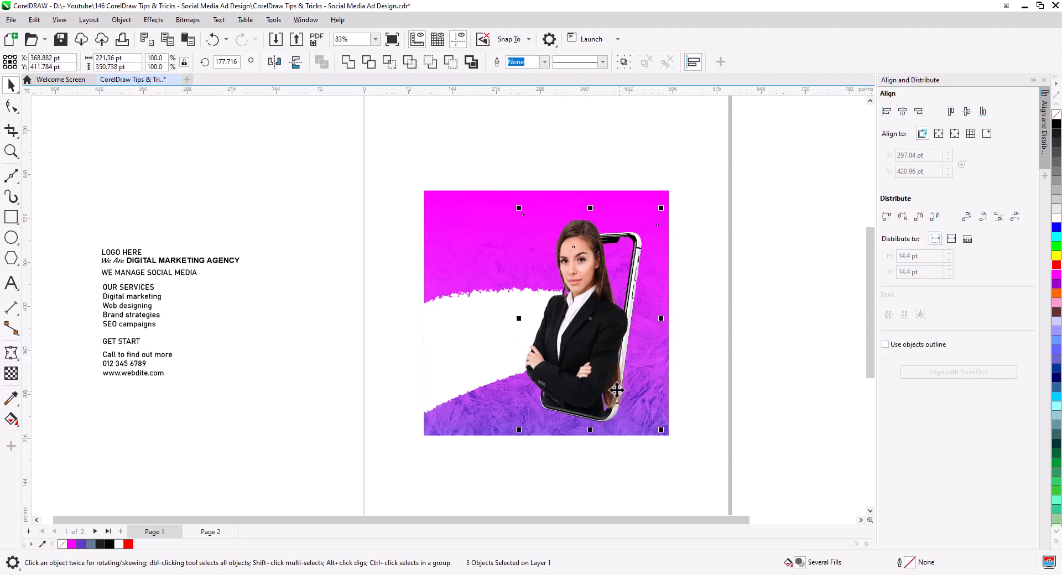
{"action": "left_click_drag", "start_coordinate": [612, 387], "coordinate": [617, 388]}
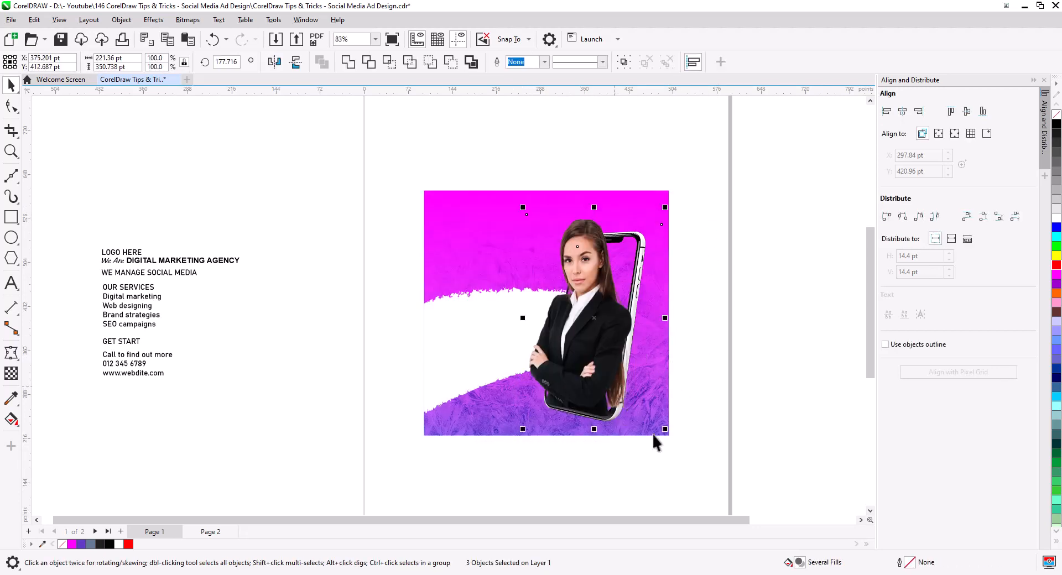
{"action": "left_click", "coordinate": [726, 402]}
Move the LOGO HERE text to the ad's upper left corner and the remaining text lines onto the ad's left side.
{"action": "left_click_drag", "start_coordinate": [137, 258], "coordinate": [206, 256]}
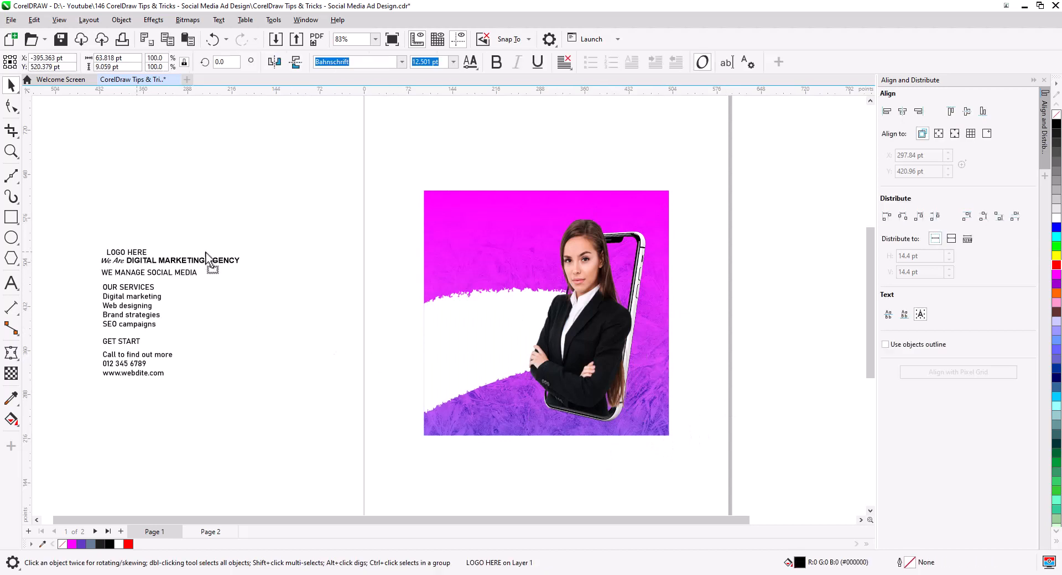
{"action": "left_click_drag", "start_coordinate": [390, 235], "coordinate": [465, 203]}
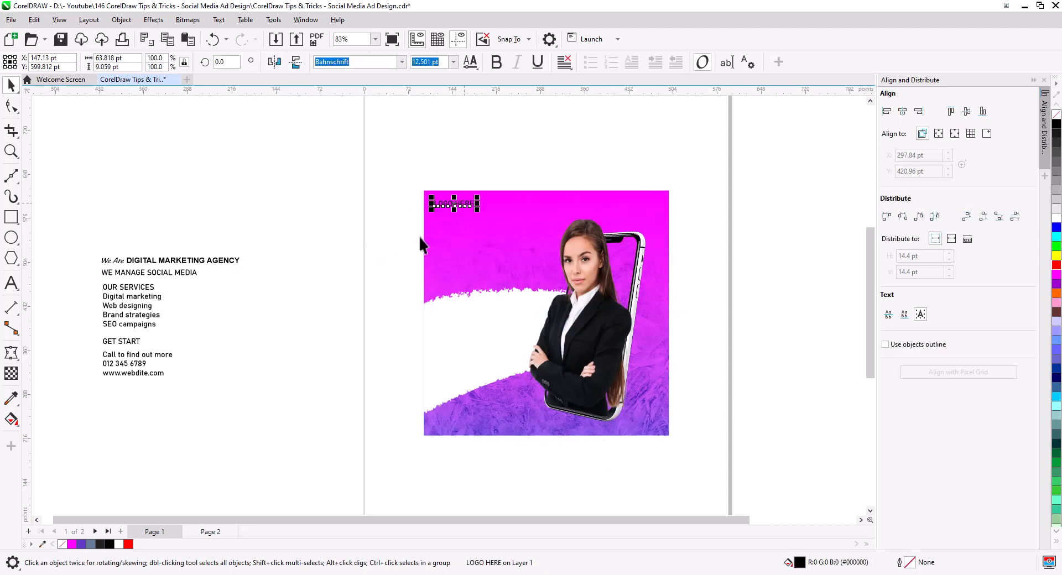
{"action": "left_click_drag", "start_coordinate": [253, 394], "coordinate": [253, 394]}
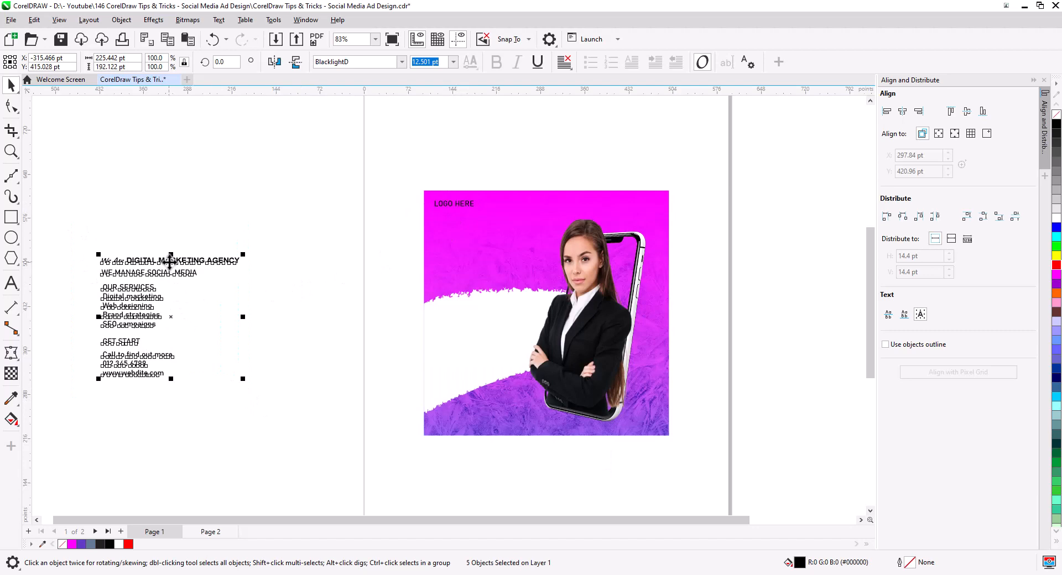
{"action": "left_click_drag", "start_coordinate": [170, 261], "coordinate": [451, 289]}
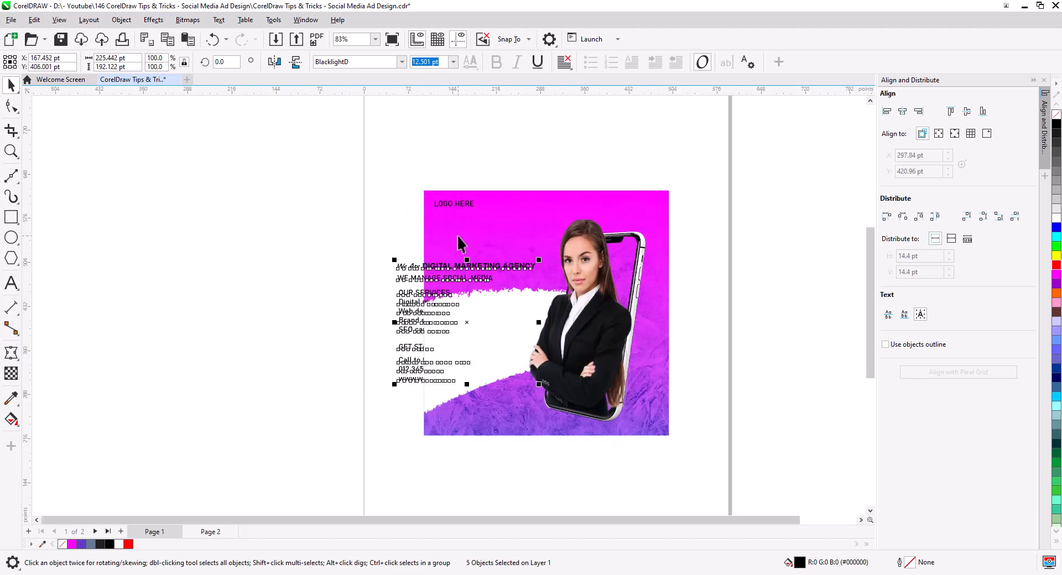
Bring the selected text lines to the front and break the LOGO HERE text onto two lines.
{"action": "key", "text": "shift+Page_Up"}
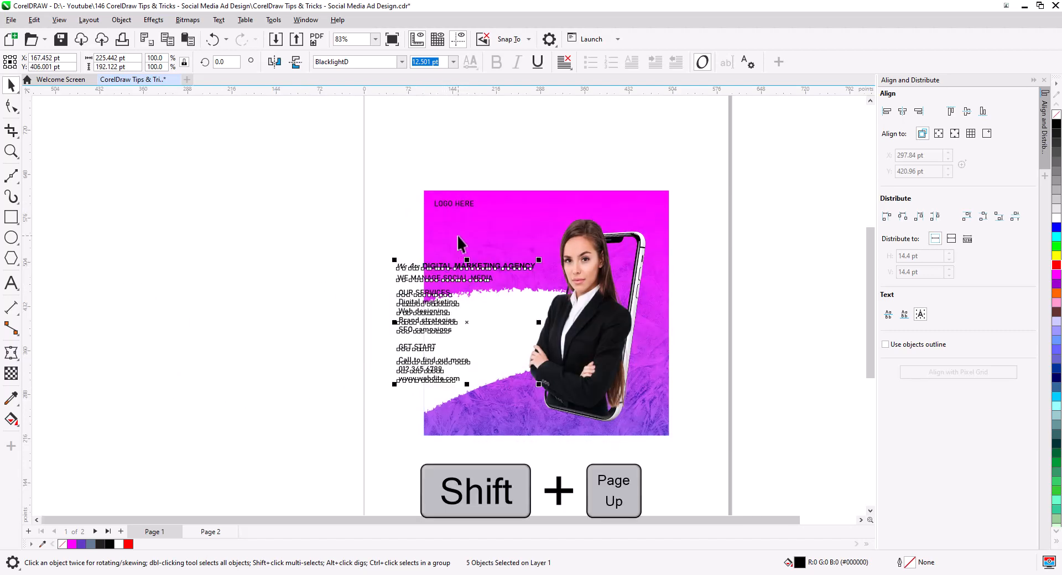
{"action": "scroll", "coordinate": [462, 225], "scroll_direction": "up", "scroll_amount": 2}
{"action": "scroll", "coordinate": [463, 227], "scroll_direction": "up", "scroll_amount": 3}
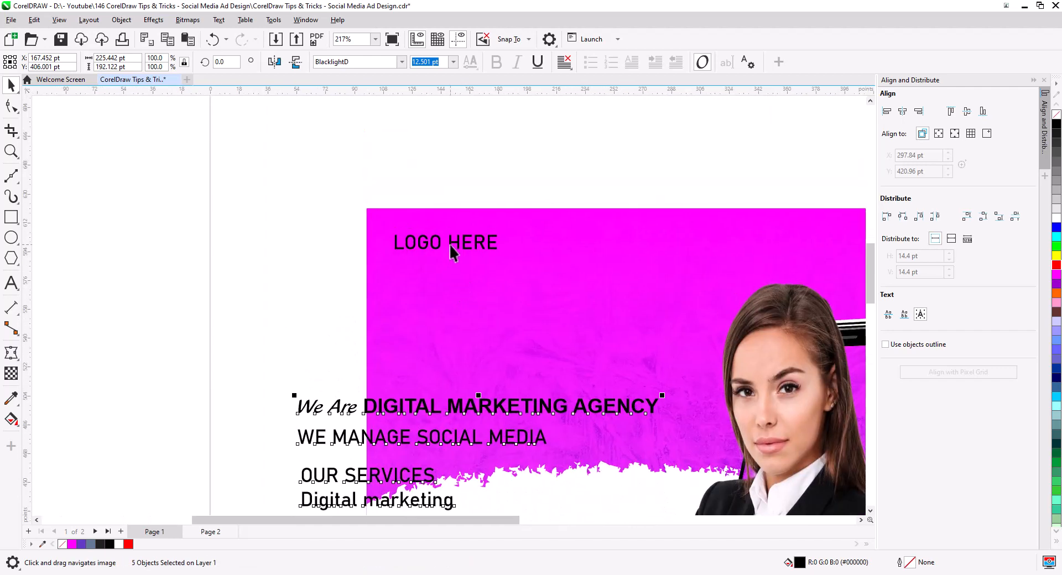
{"action": "double_click", "coordinate": [448, 243]}
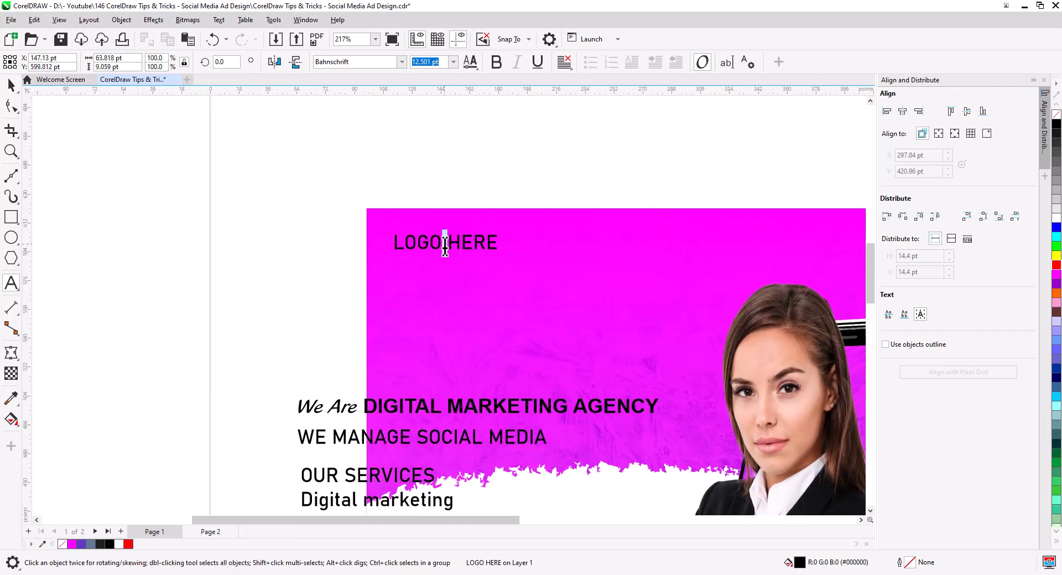
{"action": "key", "text": "Return"}
{"action": "key", "text": "ctrl+space"}
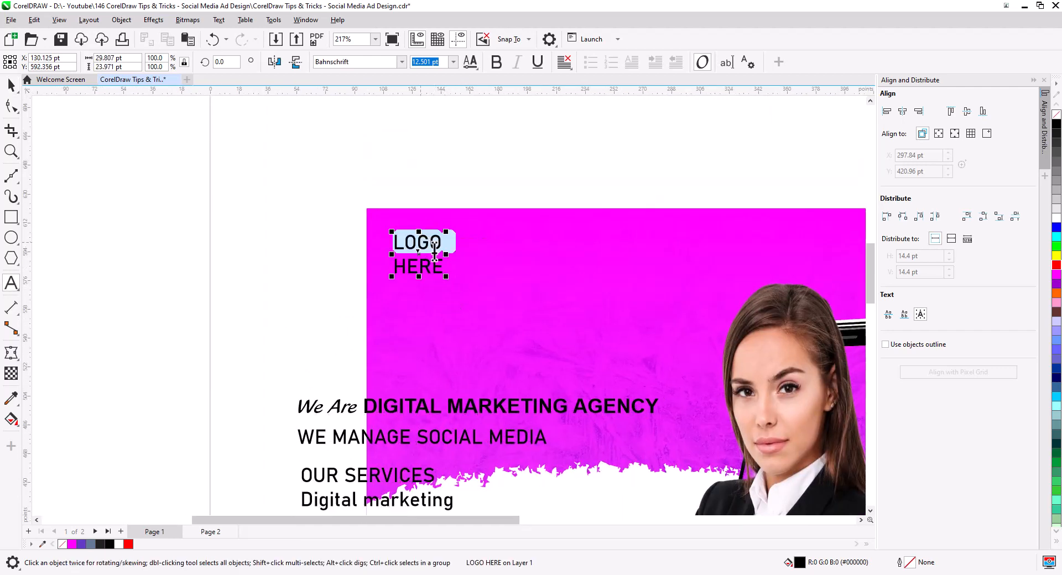
Change the two separate logo lines to the Arial font, with LOGO in bold.
{"action": "left_click", "coordinate": [400, 61]}
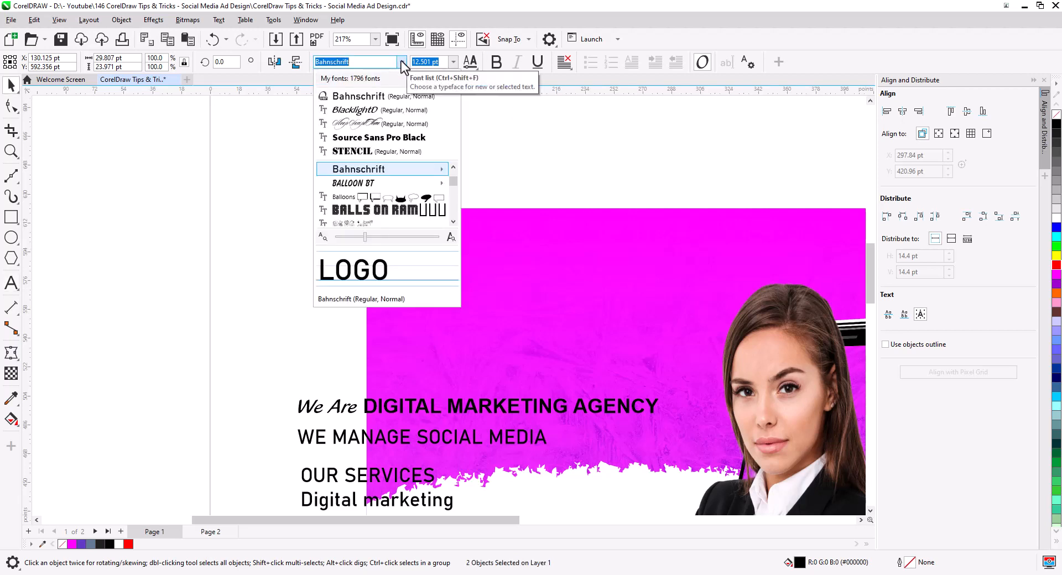
{"action": "scroll", "coordinate": [390, 172], "scroll_direction": "up", "scroll_amount": 3}
{"action": "left_click", "coordinate": [389, 172]}
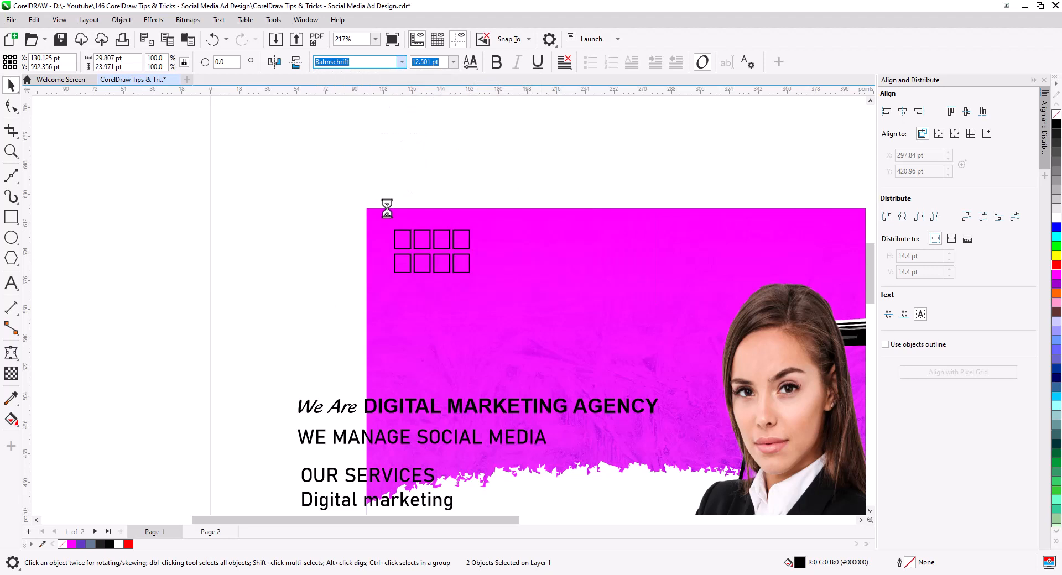
{"action": "left_click", "coordinate": [327, 258]}
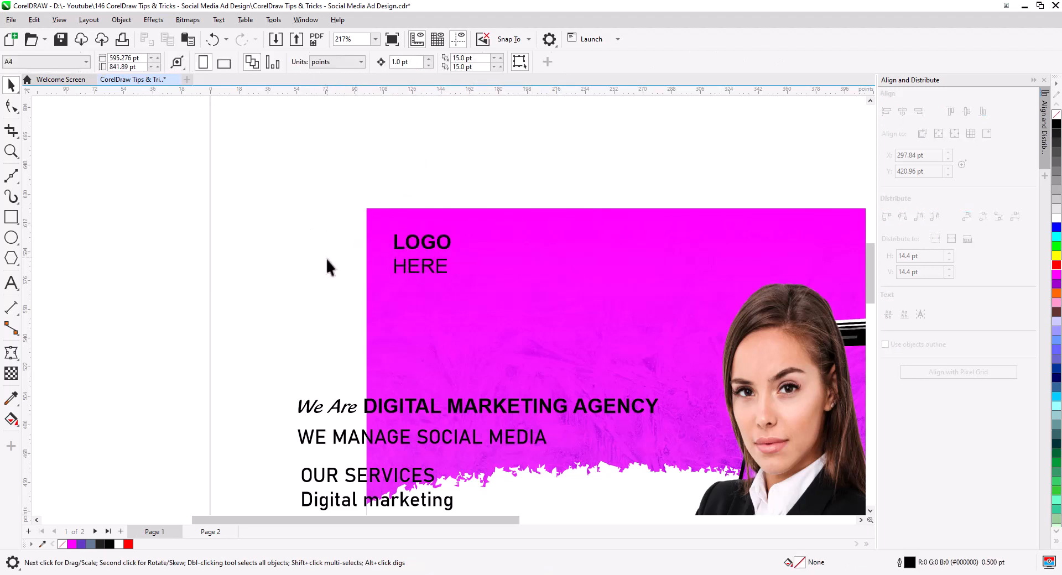
Scale HERE down to about 10 pt, widen its letter spacing to match LOGO's width, and color both lines white.
{"action": "left_click", "coordinate": [430, 267]}
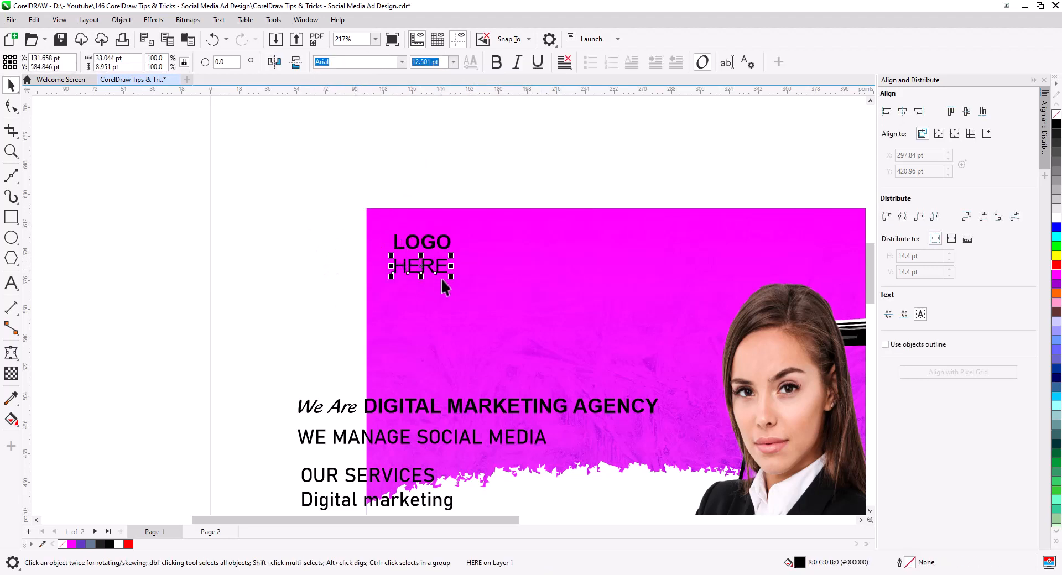
{"action": "left_click_drag", "start_coordinate": [452, 279], "coordinate": [447, 277]}
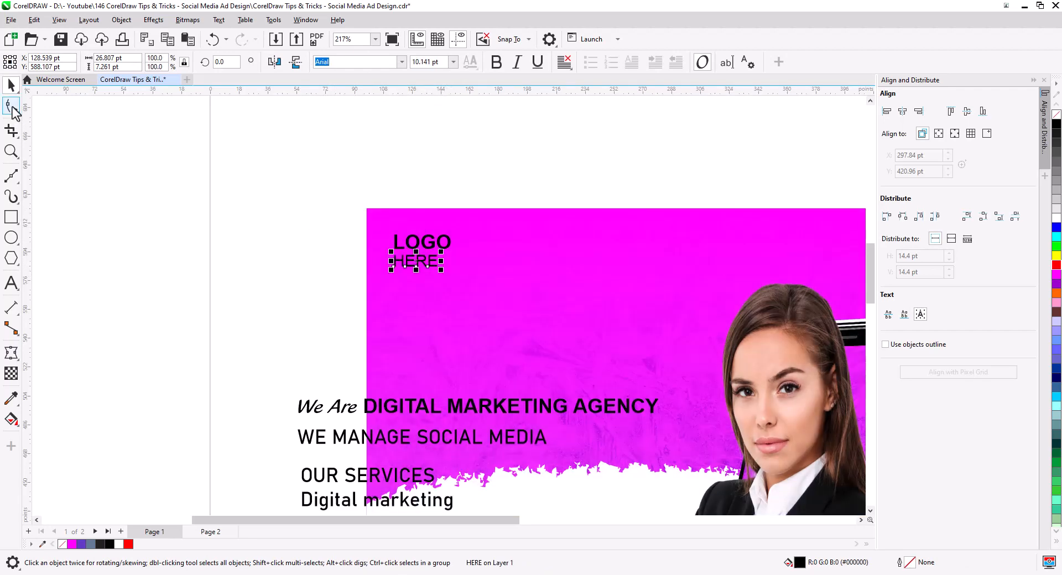
{"action": "left_click", "coordinate": [12, 109]}
{"action": "left_click", "coordinate": [11, 85]}
{"action": "left_click", "coordinate": [422, 243], "text": "shift"}
{"action": "left_click", "coordinate": [1057, 218]}
{"action": "mouse_move", "coordinate": [453, 270]}
{"action": "left_mouse_down"}
{"action": "mouse_move", "coordinate": [464, 276]}
{"action": "mouse_move", "coordinate": [448, 252]}
{"action": "left_mouse_up"}
{"action": "left_click", "coordinate": [397, 151]}
{"action": "scroll", "coordinate": [396, 153], "scroll_direction": "down", "scroll_amount": 3}
{"action": "left_click_drag", "start_coordinate": [377, 406], "coordinate": [328, 209]}
{"action": "scroll", "coordinate": [305, 299], "scroll_direction": "up", "scroll_amount": 2}
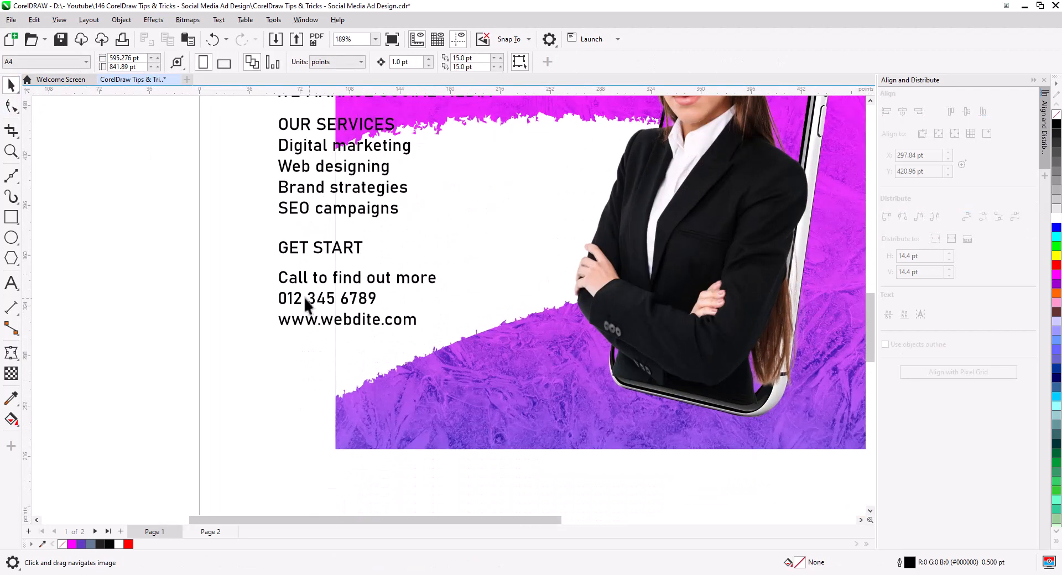
{"action": "left_click_drag", "start_coordinate": [356, 297], "coordinate": [482, 440]}
{"action": "left_click", "coordinate": [1057, 218]}
{"action": "left_click", "coordinate": [487, 469]}
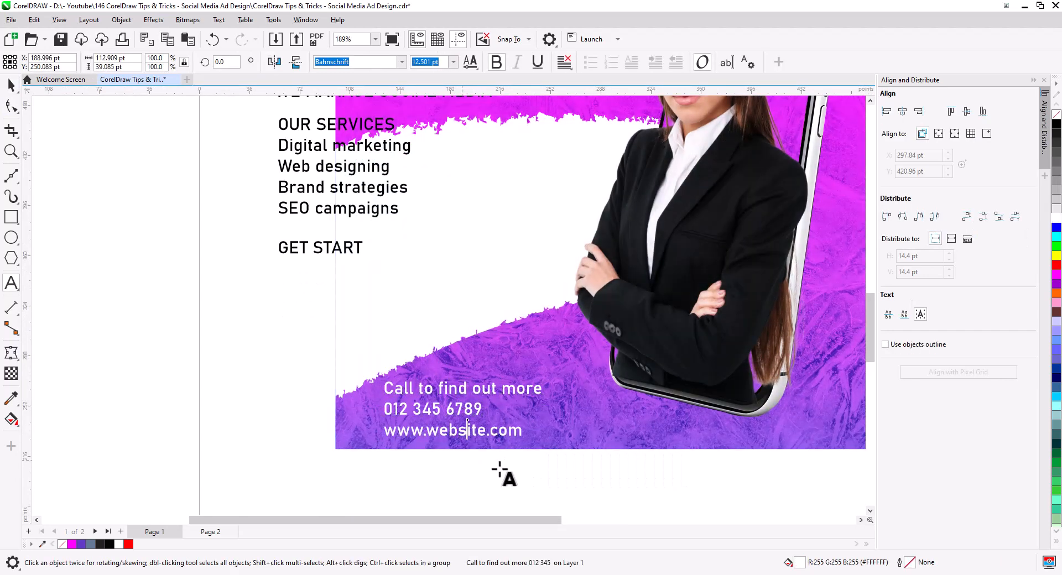
{"action": "key", "text": "space"}
Scale the call line and the web address to the phone number's width and center-align the three contact lines.
{"action": "scroll", "coordinate": [405, 413], "scroll_direction": "up", "scroll_amount": 3}
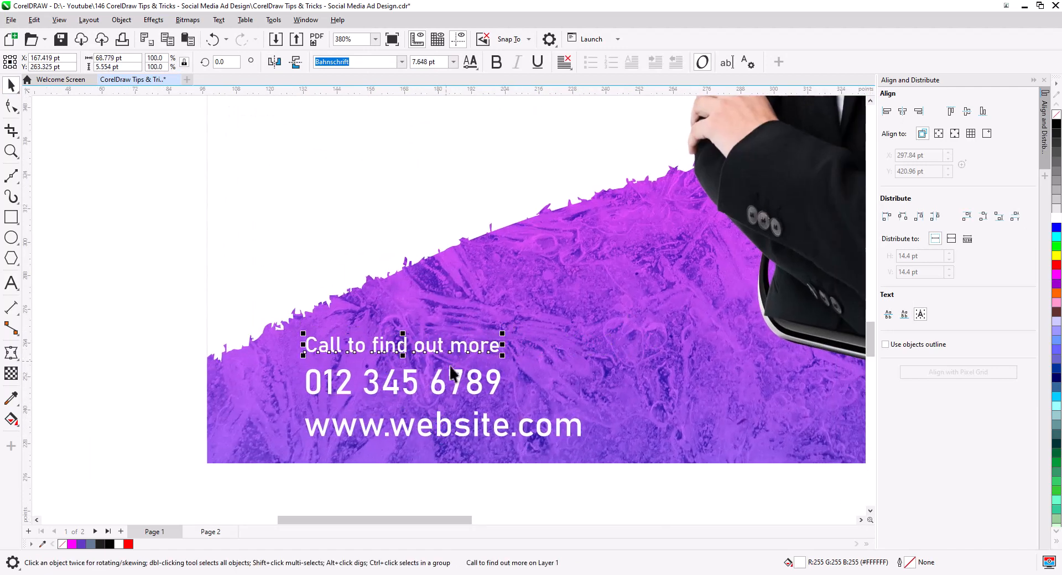
{"action": "left_click", "coordinate": [481, 437]}
{"action": "left_click_drag", "start_coordinate": [584, 441], "coordinate": [282, 323]}
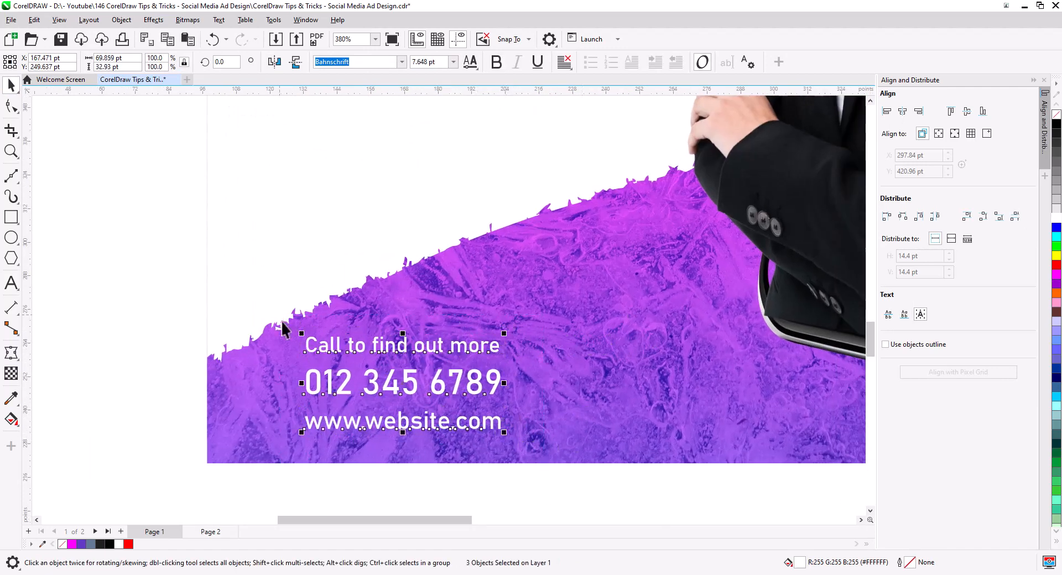
{"action": "left_click", "coordinate": [902, 112]}
{"action": "left_click", "coordinate": [536, 408]}
Even out the vertical spacing of the contact lines and shift the block toward the ad's lower left corner.
{"action": "left_click_drag", "start_coordinate": [438, 391], "coordinate": [437, 386]}
{"action": "left_click_drag", "start_coordinate": [526, 447], "coordinate": [260, 296]}
{"action": "left_click_drag", "start_coordinate": [326, 367], "coordinate": [278, 385]}
{"action": "left_click", "coordinate": [317, 455]}
{"action": "left_click_drag", "start_coordinate": [327, 442], "coordinate": [326, 433]}
{"action": "left_click", "coordinate": [373, 453]}
Move GET START into the white panel and frame it with a rectangle about 67 by 13 pt, corners rounded about 4 pt.
{"action": "scroll", "coordinate": [374, 453], "scroll_direction": "down", "scroll_amount": 2}
{"action": "scroll", "coordinate": [375, 459], "scroll_direction": "down", "scroll_amount": 2}
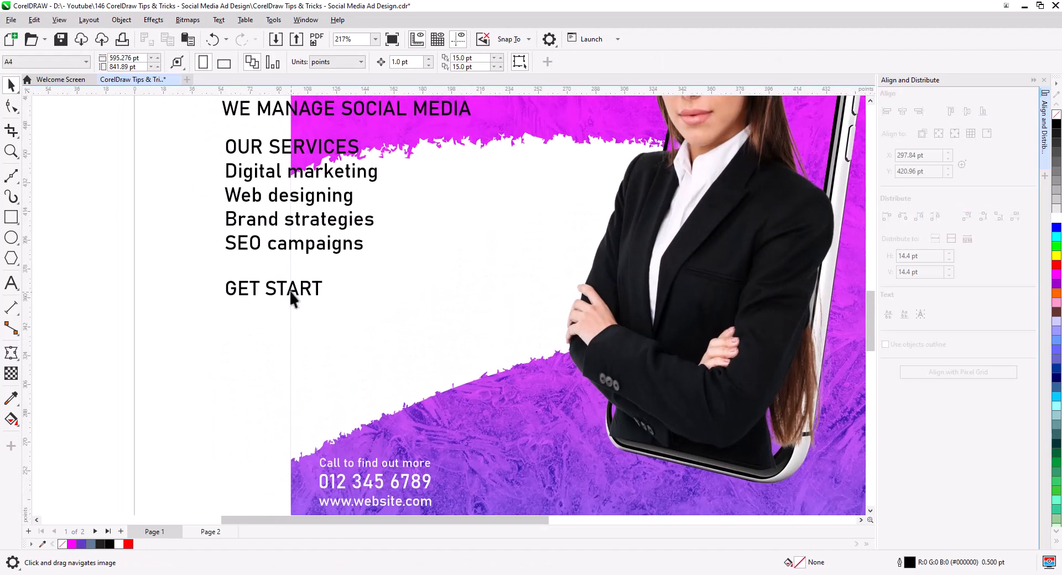
{"action": "left_click_drag", "start_coordinate": [290, 294], "coordinate": [416, 387]}
{"action": "key", "text": "F6"}
{"action": "scroll", "coordinate": [327, 376], "scroll_direction": "up", "scroll_amount": 2}
{"action": "key", "text": "F10"}
{"action": "left_click_drag", "start_coordinate": [296, 358], "coordinate": [307, 358]}
{"action": "left_click", "coordinate": [11, 85]}
{"action": "left_click", "coordinate": [382, 394]}
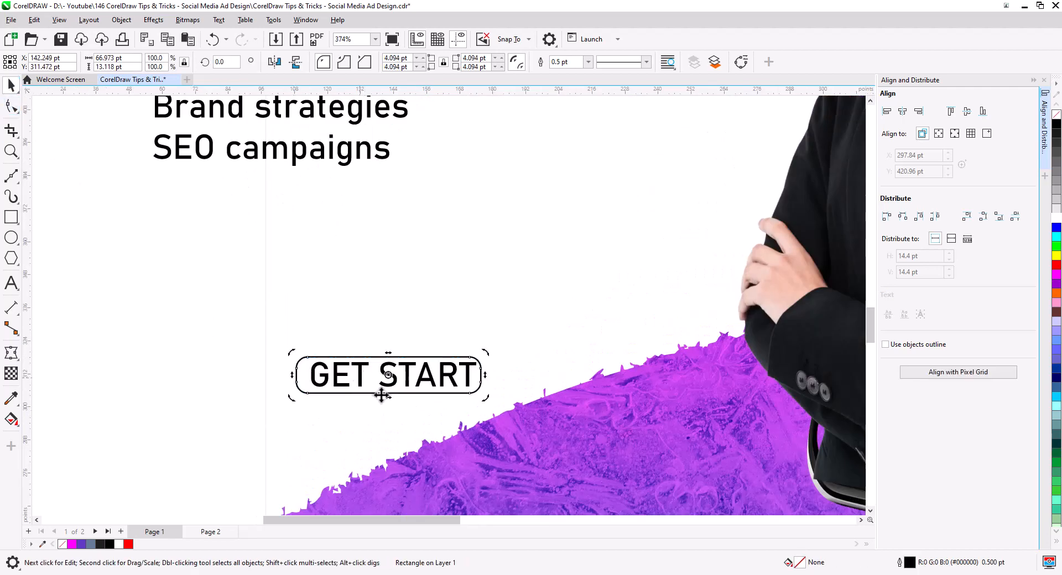
Scale the GET START text down to about 10.7 pt and center it horizontally and vertically in its rounded rectangle.
{"action": "left_click", "coordinate": [296, 378]}
{"action": "left_click_drag", "start_coordinate": [483, 396], "coordinate": [468, 389]}
{"action": "key", "text": "ctrl+z"}
{"action": "left_click", "coordinate": [202, 363]}
{"action": "left_click", "coordinate": [344, 376]}
{"action": "left_click", "coordinate": [482, 389], "text": "shift"}
{"action": "left_click", "coordinate": [903, 112]}
{"action": "left_click", "coordinate": [967, 112]}
{"action": "left_click", "coordinate": [145, 335]}
Color the GET START text white and fill its rounded rectangle with purple #603AC1, without an outline.
{"action": "left_click", "coordinate": [326, 378]}
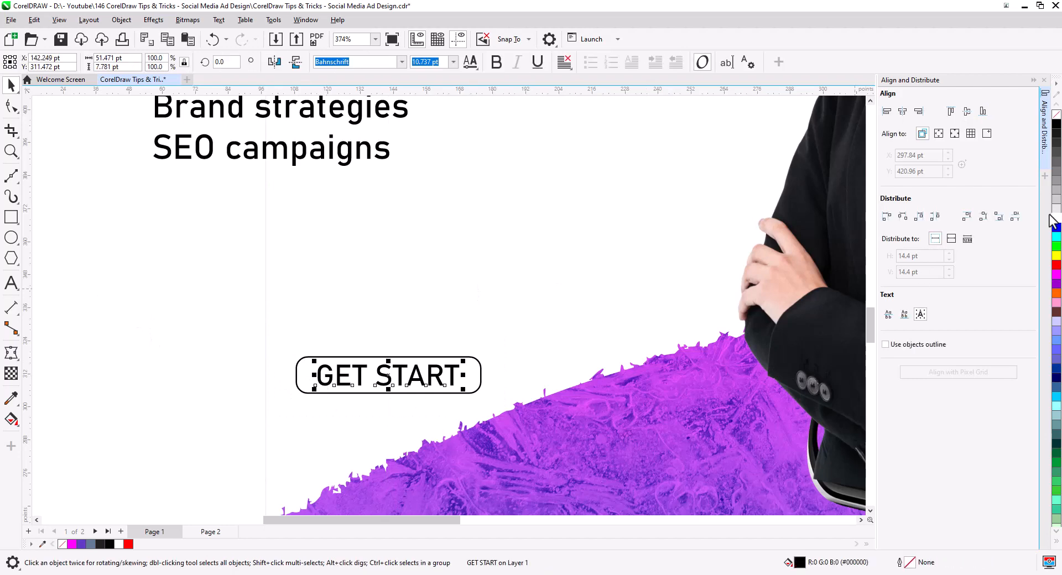
{"action": "left_click", "coordinate": [1056, 218]}
{"action": "left_click", "coordinate": [480, 381]}
{"action": "left_click", "coordinate": [81, 544]}
{"action": "right_click", "coordinate": [1056, 114]}
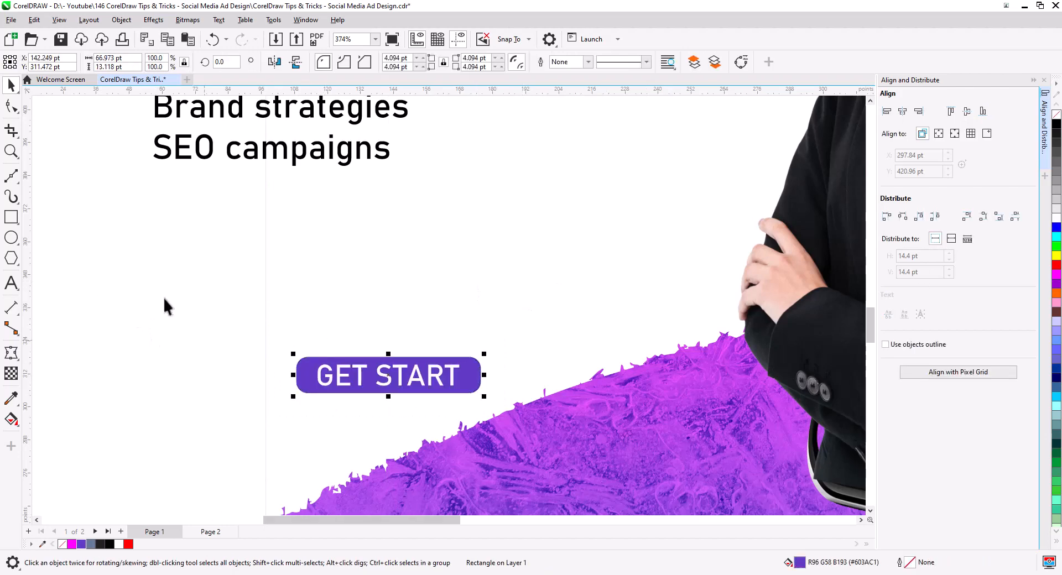
{"action": "left_click", "coordinate": [166, 301]}
Reposition the GET START button and move the services text above it in the white panel, lined up with the button's left edge.
{"action": "scroll", "coordinate": [277, 378], "scroll_direction": "down", "scroll_amount": 2}
{"action": "left_click_drag", "start_coordinate": [278, 378], "coordinate": [285, 443]}
{"action": "left_click_drag", "start_coordinate": [337, 254], "coordinate": [423, 303]}
{"action": "key", "text": "Escape"}
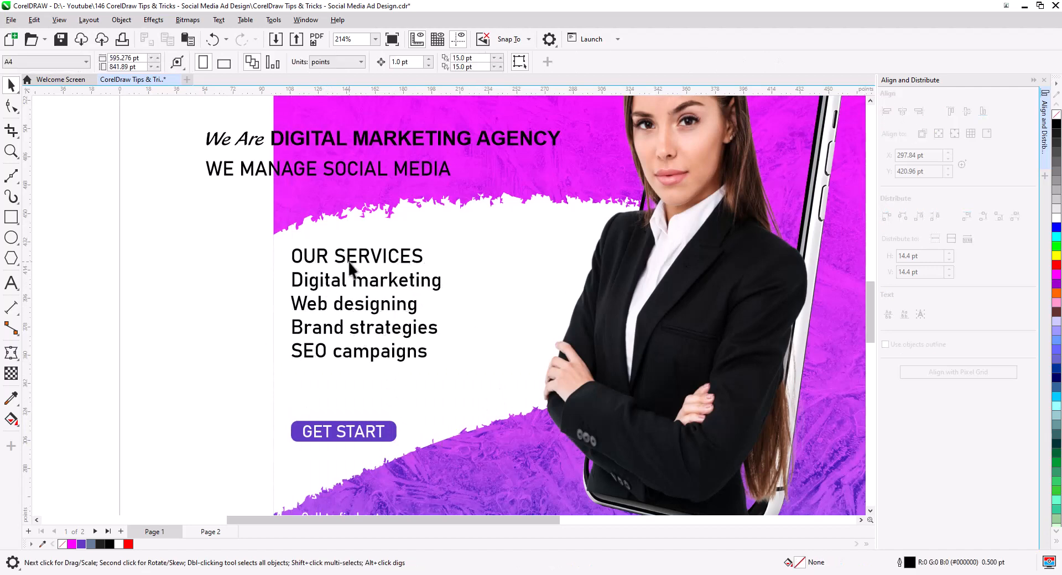
Increase the line spacing of the services text down to the button and break it apart into separate lines.
{"action": "left_click", "coordinate": [349, 269]}
{"action": "left_click_drag", "start_coordinate": [289, 367], "coordinate": [291, 413]}
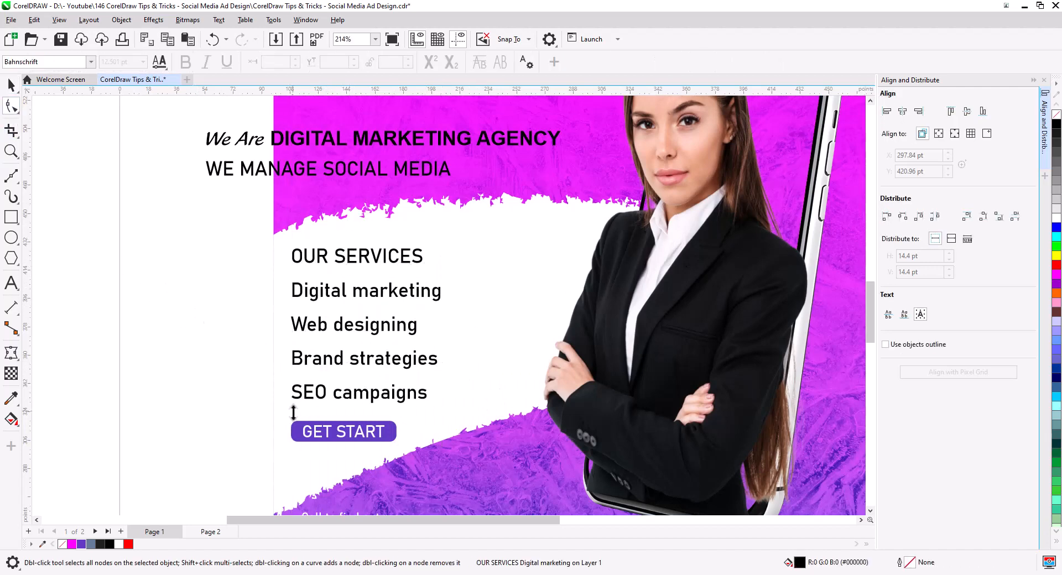
{"action": "left_click", "coordinate": [11, 86]}
{"action": "left_click", "coordinate": [121, 20]}
{"action": "left_click", "coordinate": [284, 351]}
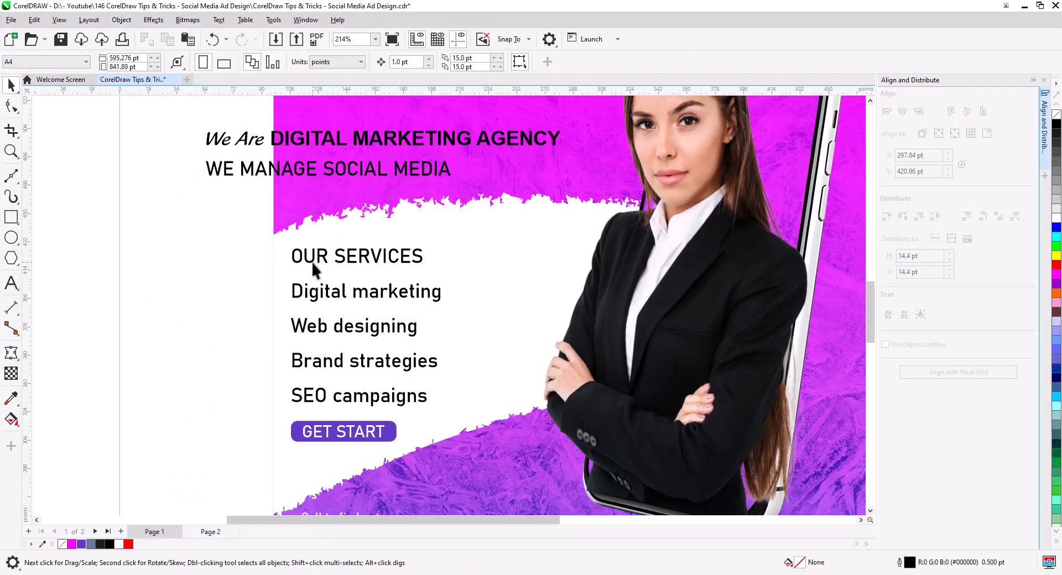
Enlarge the OUR SERVICES heading to about 17 pt and color it purple.
{"action": "left_click", "coordinate": [316, 267]}
{"action": "left_click_drag", "start_coordinate": [427, 244], "coordinate": [475, 234]}
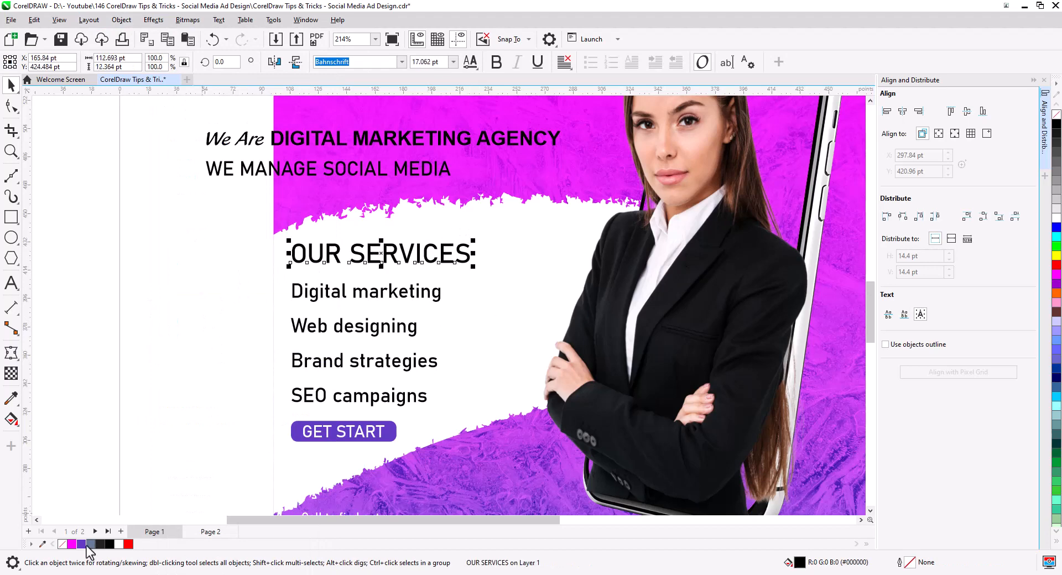
{"action": "left_click", "coordinate": [83, 545]}
Indent the four service lines below the heading to the right and color them magenta.
{"action": "left_click_drag", "start_coordinate": [229, 270], "coordinate": [406, 398]}
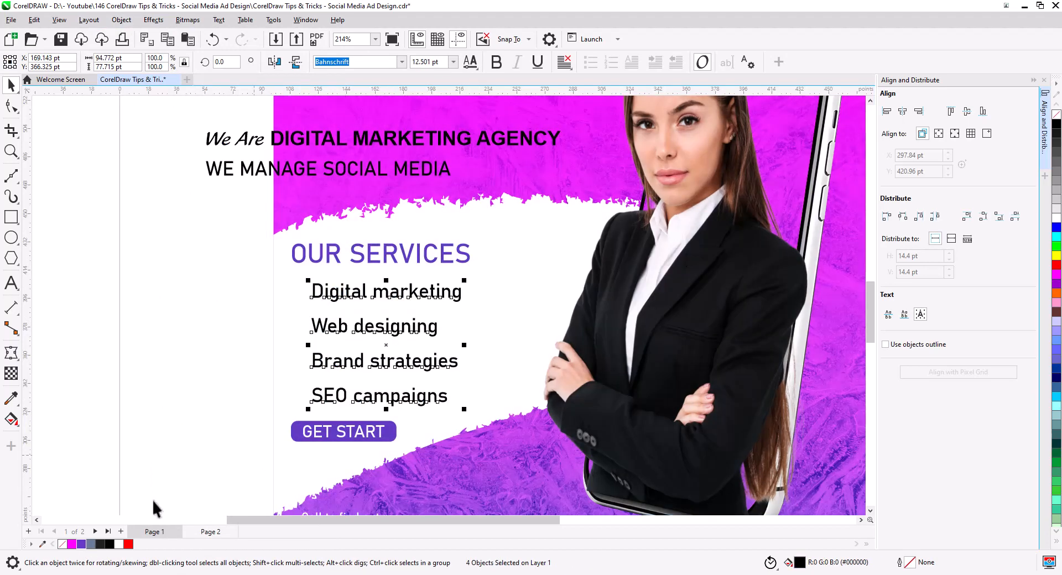
{"action": "left_click", "coordinate": [72, 544]}
{"action": "key", "text": "Escape"}
Add a purple bullet circle before Digital marketing, left-align it with the heading, and repeat it down the other three service lines.
{"action": "mouse_move", "coordinate": [217, 292]}
{"action": "left_mouse_down"}
{"action": "mouse_move", "coordinate": [230, 304]}
{"action": "mouse_move", "coordinate": [299, 292]}
{"action": "mouse_move", "coordinate": [303, 330]}
{"action": "left_mouse_up"}
{"action": "key", "text": "space"}
{"action": "left_click", "coordinate": [298, 261], "text": "shift"}
{"action": "left_click", "coordinate": [887, 112]}
{"action": "key", "text": "Escape"}
{"action": "left_click", "coordinate": [326, 353]}
{"action": "key", "text": "ctrl+r"}
{"action": "key", "text": "ctrl+r"}
{"action": "left_click", "coordinate": [234, 394]}
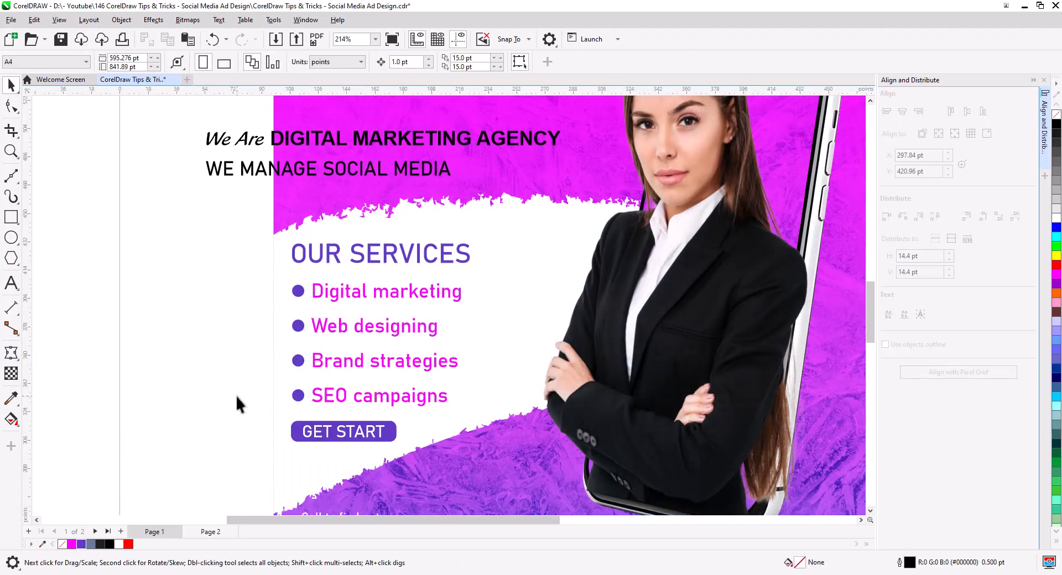
Move WE MANAGE SOCIAL MEDIA just above the white panel and the We Are DIGITAL MARKETING AGENCY headline below the logo.
{"action": "scroll", "coordinate": [437, 343], "scroll_direction": "down", "scroll_amount": 2}
{"action": "left_click_drag", "start_coordinate": [437, 343], "coordinate": [408, 397]}
{"action": "left_click", "coordinate": [284, 343]}
{"action": "scroll", "coordinate": [354, 345], "scroll_direction": "up", "scroll_amount": 1}
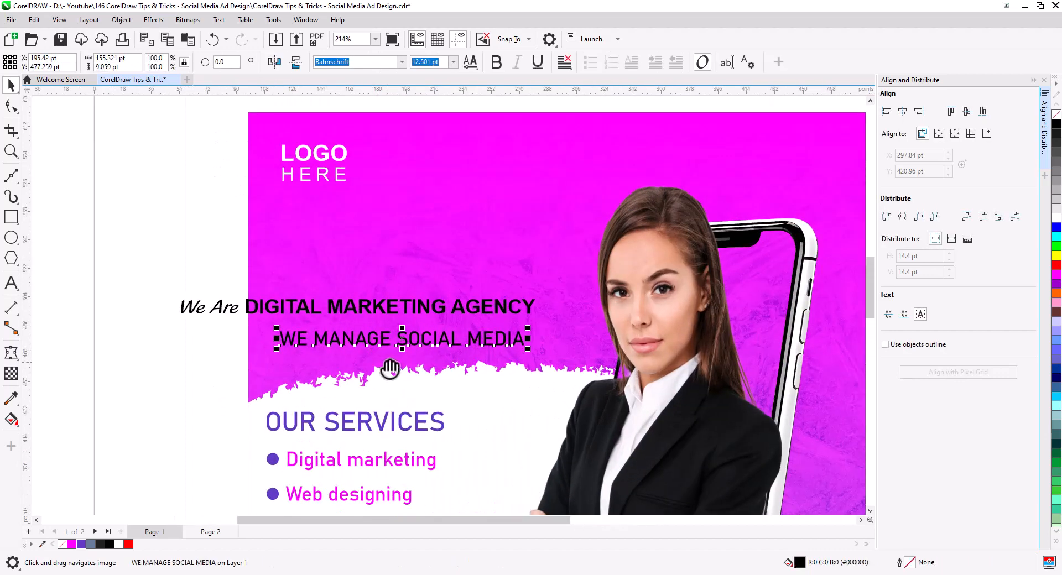
{"action": "left_click_drag", "start_coordinate": [330, 254], "coordinate": [424, 160]}
Draw a fully rounded rectangle about 179 by 18 pt around WE MANAGE SOCIAL MEDIA and center the two on each other.
{"action": "key", "text": "F6"}
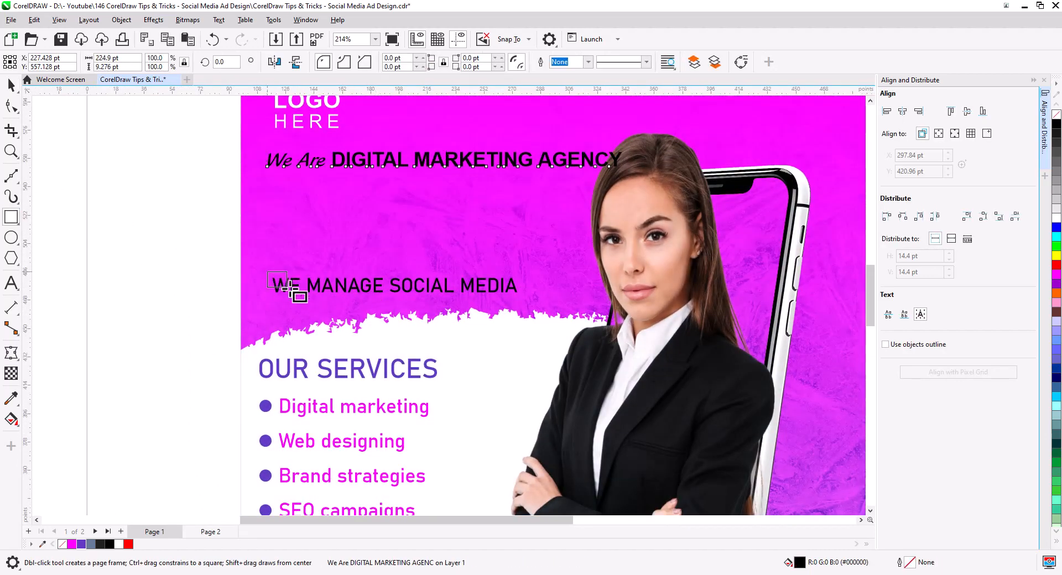
{"action": "left_click_drag", "start_coordinate": [267, 272], "coordinate": [551, 301]}
{"action": "key", "text": "F10"}
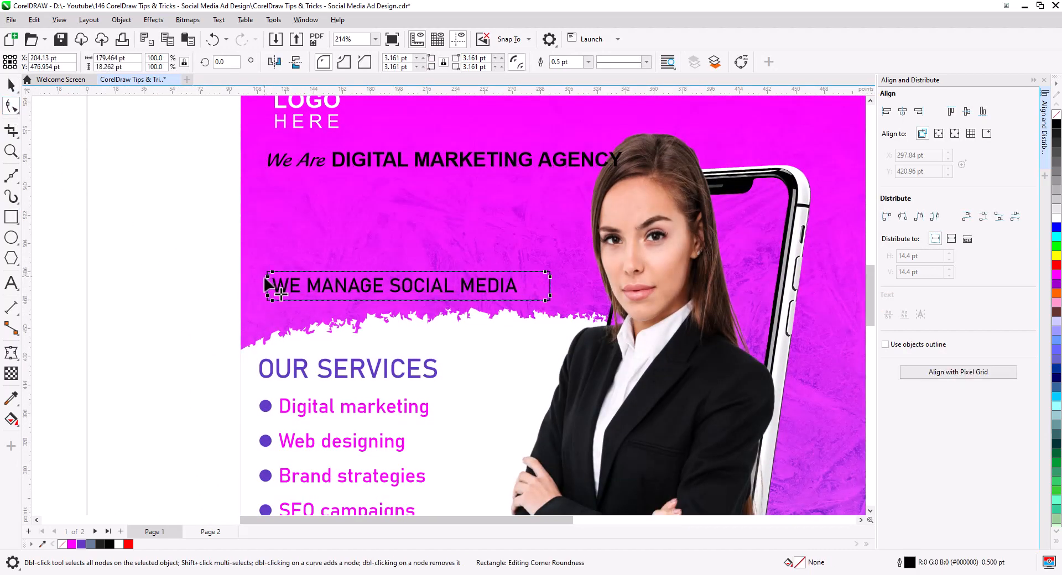
{"action": "left_click", "coordinate": [11, 85]}
{"action": "left_click_drag", "start_coordinate": [189, 242], "coordinate": [575, 326]}
{"action": "left_click", "coordinate": [902, 112]}
{"action": "left_click", "coordinate": [967, 111]}
{"action": "left_click", "coordinate": [221, 301]}
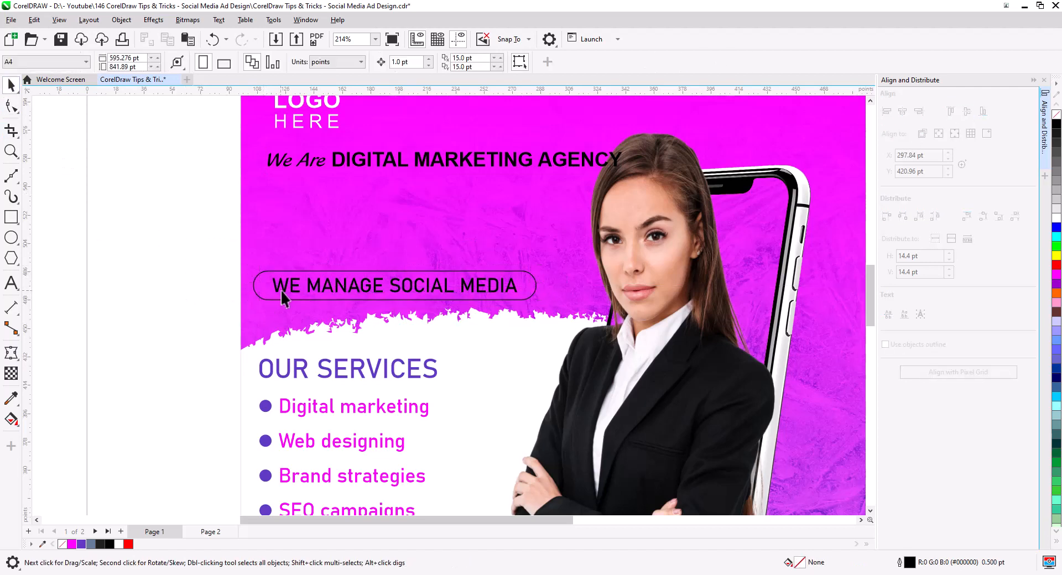
Color the WE MANAGE SOCIAL MEDIA text white and give its rounded rectangle a magenta fill without an outline.
{"action": "left_click", "coordinate": [282, 293]}
{"action": "left_click", "coordinate": [1057, 218]}
{"action": "left_click", "coordinate": [536, 288]}
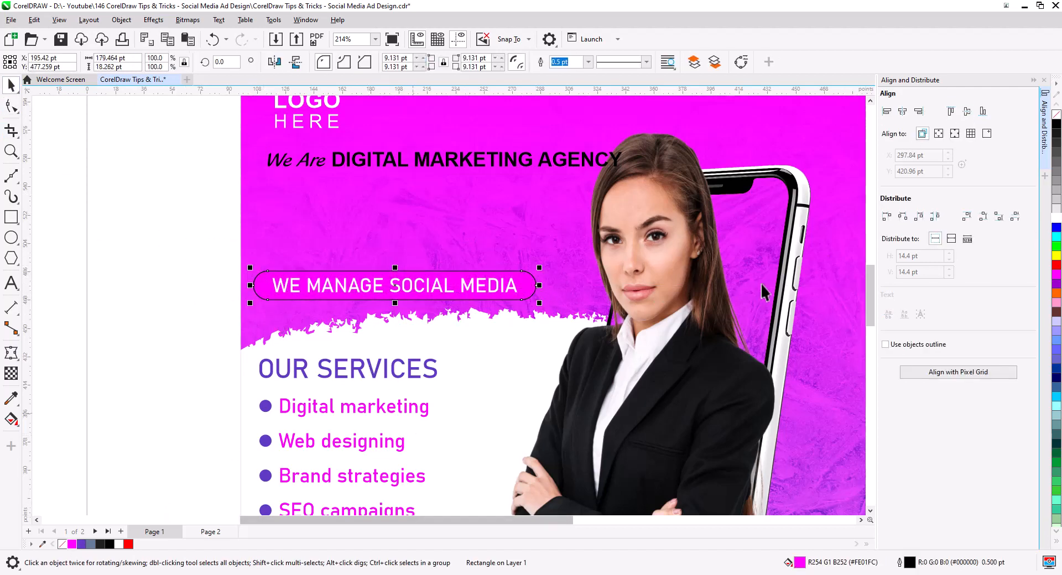
{"action": "right_click", "coordinate": [1057, 114]}
Edit the fill of the rounded rectangle behind WE MANAGE SOCIAL MEDIA to pink #FF0080.
{"action": "double_click", "coordinate": [799, 563]}
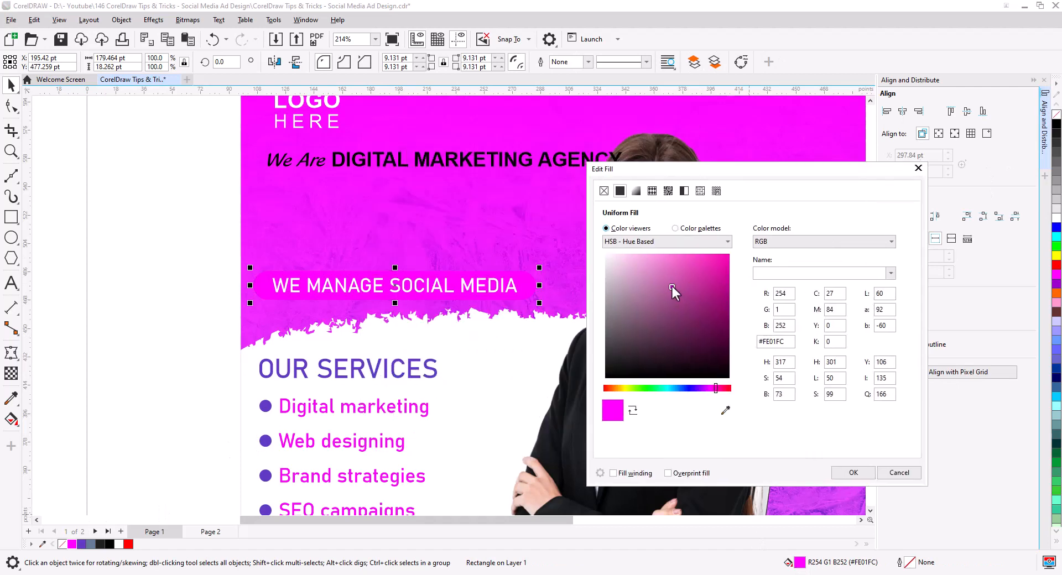
{"action": "mouse_move", "coordinate": [671, 287]}
{"action": "left_mouse_down"}
{"action": "mouse_move", "coordinate": [679, 268]}
{"action": "mouse_move", "coordinate": [729, 254]}
{"action": "left_mouse_up"}
{"action": "left_click", "coordinate": [718, 391]}
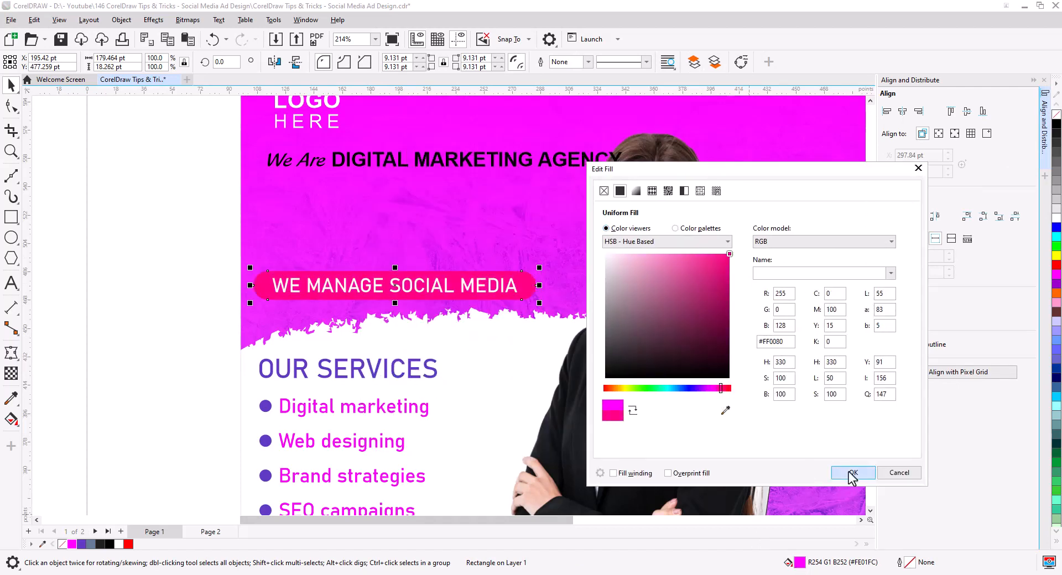
{"action": "left_click", "coordinate": [852, 473]}
{"action": "left_click", "coordinate": [211, 279]}
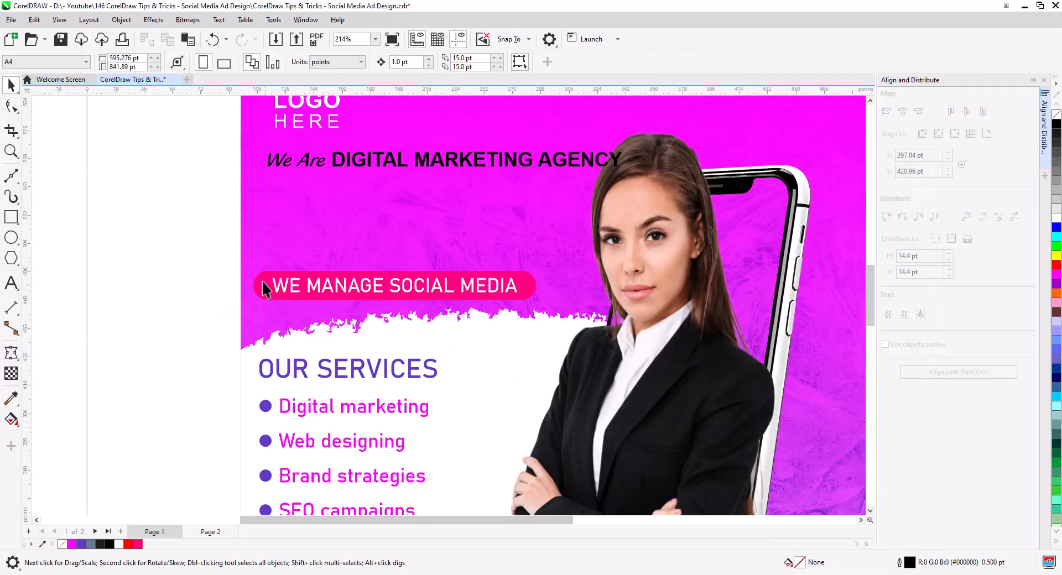
Color the headline white and break it into four lines: We Are, DIGITAL, MARKETING and AGENCY.
{"action": "scroll", "coordinate": [308, 294], "scroll_direction": "up", "scroll_amount": 3}
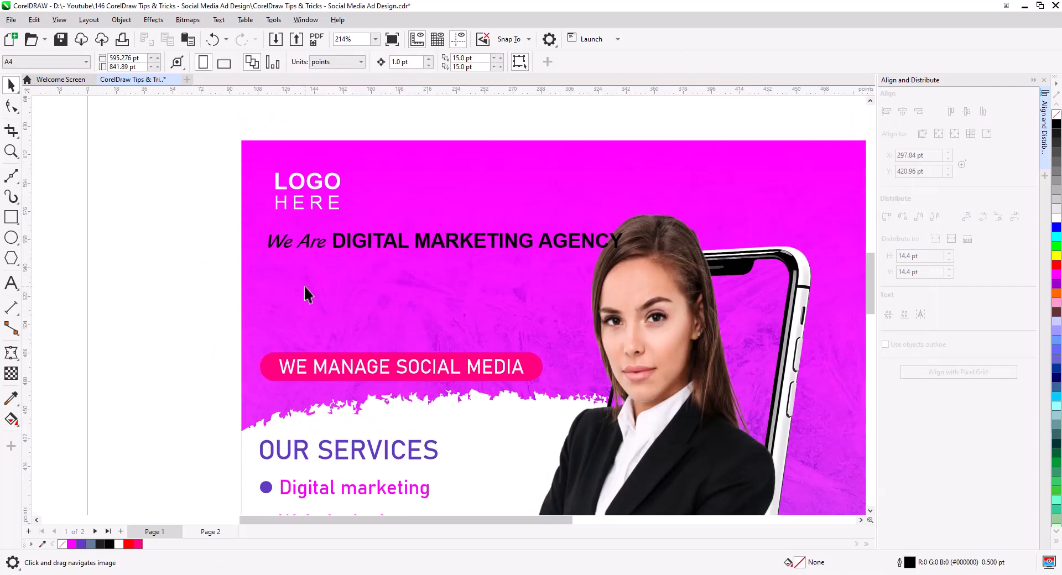
{"action": "left_click", "coordinate": [381, 242]}
{"action": "left_click", "coordinate": [1056, 219]}
{"action": "key", "text": "F8"}
{"action": "left_click", "coordinate": [330, 242]}
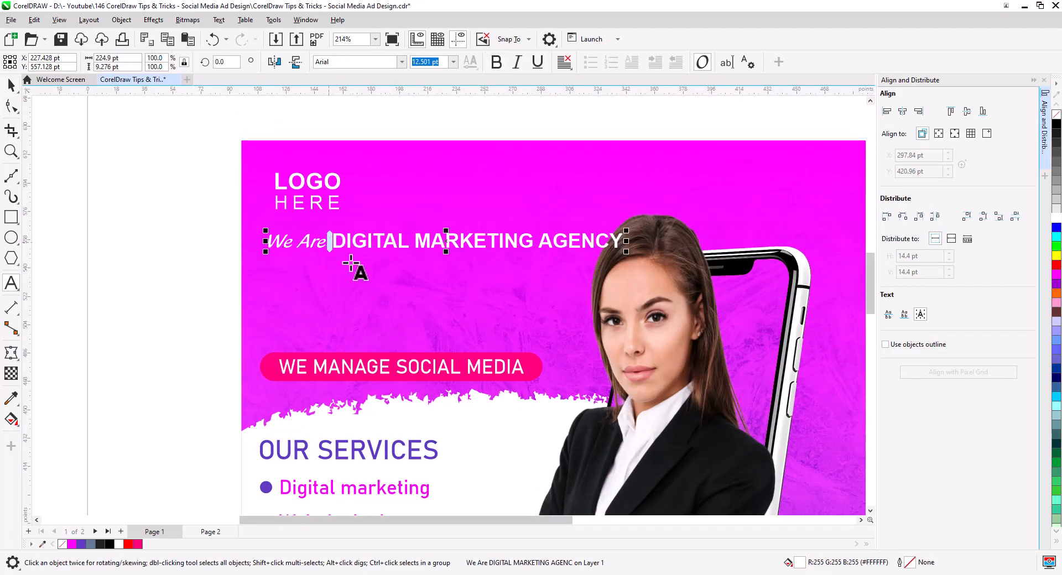
{"action": "key", "text": "Return"}
{"action": "left_click", "coordinate": [347, 269]}
{"action": "key", "text": "Return"}
{"action": "left_click", "coordinate": [387, 289]}
{"action": "key", "text": "Return"}
{"action": "key", "text": "ctrl+space"}
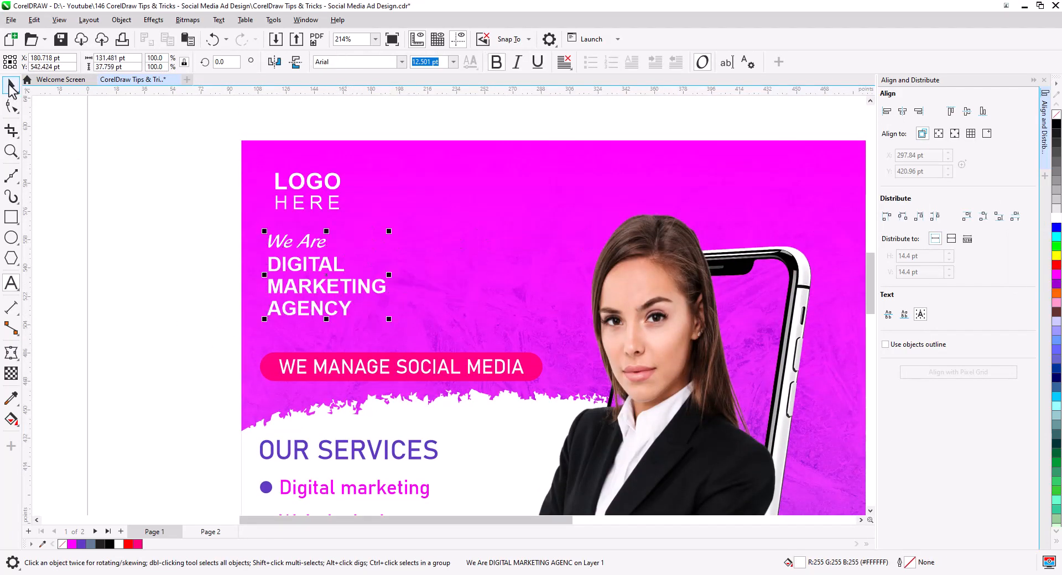
Enlarge the four-line headline and align its left edge with the pink rounded rectangle behind WE MANAGE SOCIAL MEDIA.
{"action": "left_click_drag", "start_coordinate": [389, 319], "coordinate": [431, 348]}
{"action": "left_click", "coordinate": [272, 368], "text": "shift"}
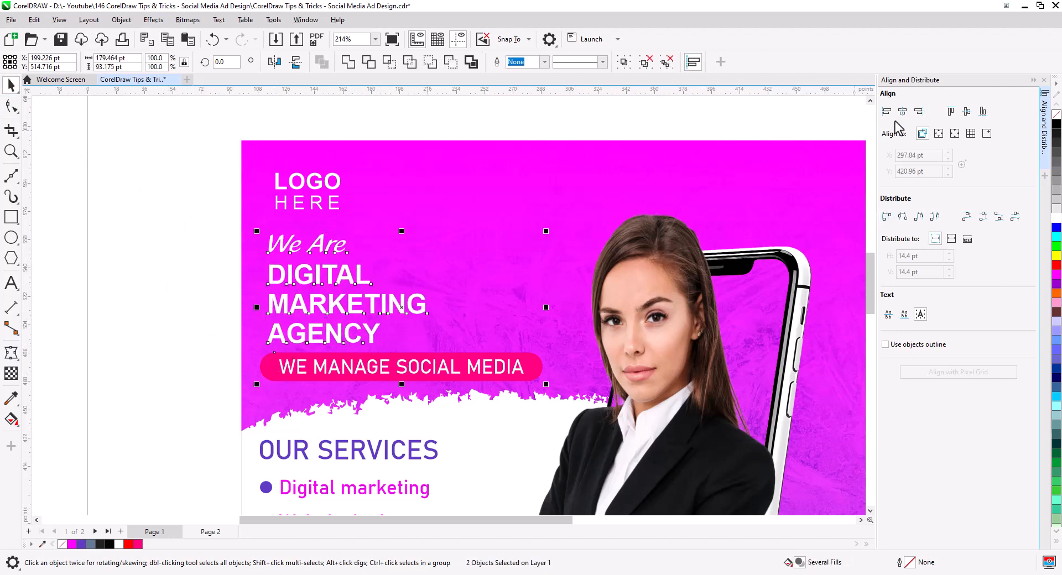
{"action": "left_click", "coordinate": [887, 111]}
{"action": "left_click", "coordinate": [213, 318]}
Break the headline apart into separate text objects, one for each line.
{"action": "left_click", "coordinate": [295, 283]}
{"action": "left_click", "coordinate": [126, 21]}
{"action": "left_click", "coordinate": [190, 354]}
{"action": "left_click", "coordinate": [215, 312]}
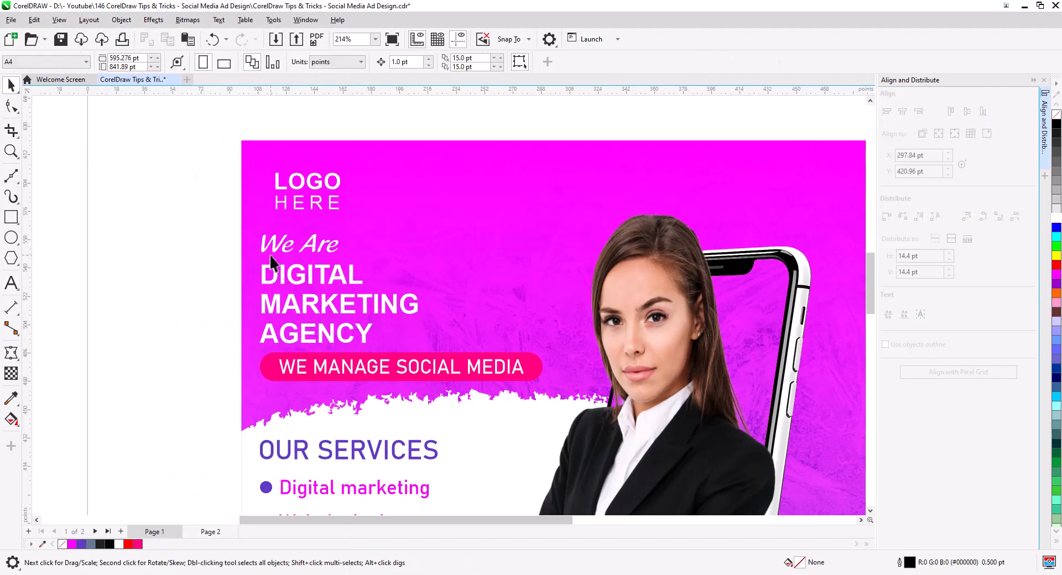
Enlarge DIGITAL to about 26 pt so it matches the width of MARKETING, and place We Are directly above it.
{"action": "left_click_drag", "start_coordinate": [316, 249], "coordinate": [317, 236]}
{"action": "left_click", "coordinate": [324, 278]}
{"action": "left_click_drag", "start_coordinate": [364, 264], "coordinate": [420, 257]}
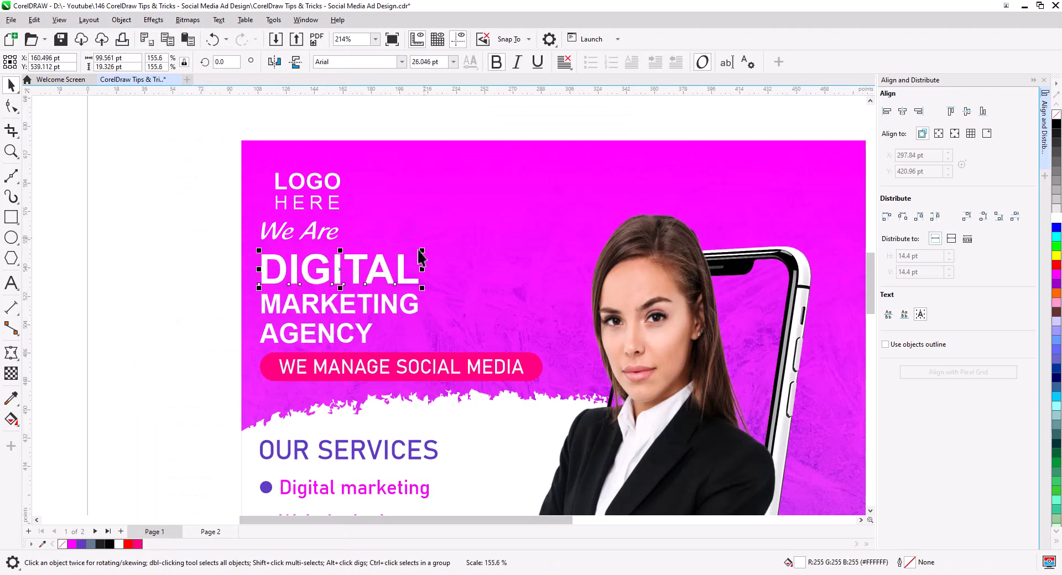
{"action": "left_click", "coordinate": [212, 284]}
{"action": "left_click_drag", "start_coordinate": [287, 237], "coordinate": [296, 246]}
{"action": "left_click", "coordinate": [219, 303]}
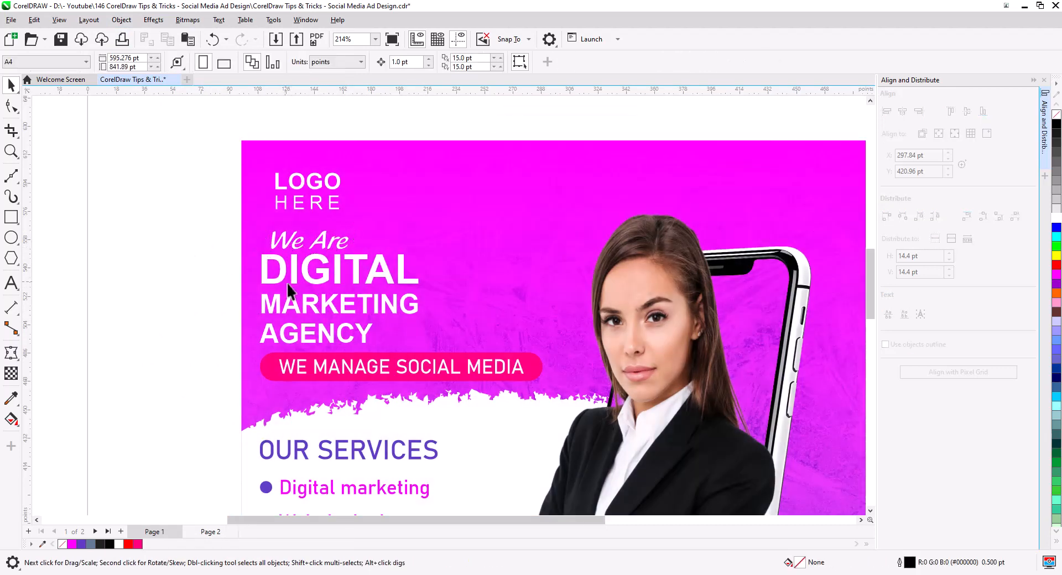
Move SEO campaigns up and distribute the four service lines evenly in height.
{"action": "scroll", "coordinate": [304, 304], "scroll_direction": "down", "scroll_amount": 1}
{"action": "left_click_drag", "start_coordinate": [329, 387], "coordinate": [315, 310]}
{"action": "scroll", "coordinate": [317, 315], "scroll_direction": "up", "scroll_amount": 2}
{"action": "left_click", "coordinate": [314, 363]}
{"action": "left_click_drag", "start_coordinate": [314, 362], "coordinate": [315, 351]}
{"action": "left_click", "coordinate": [983, 217]}
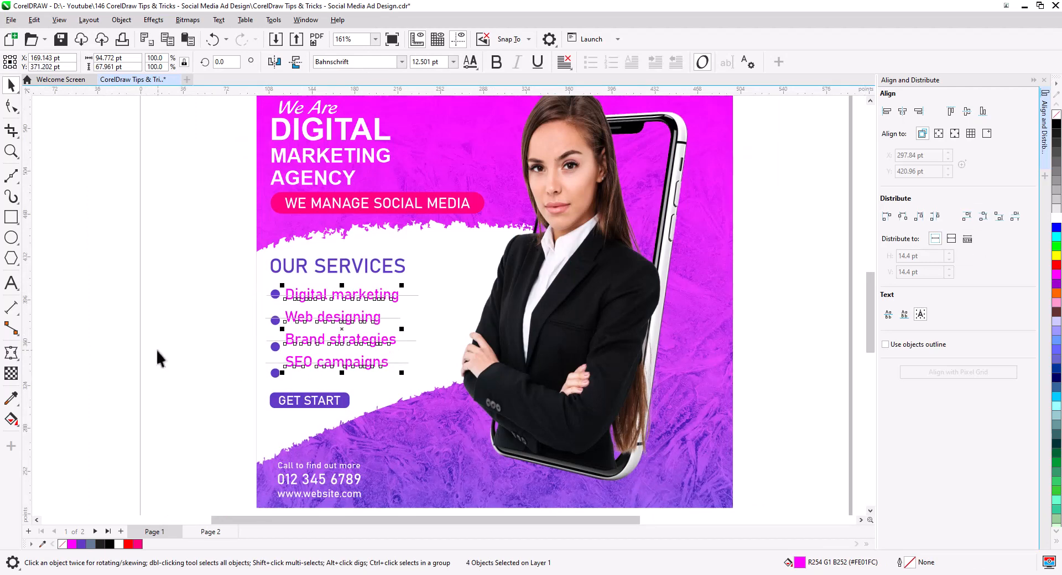
{"action": "left_click", "coordinate": [157, 353]}
Align the bullets of SEO campaigns, Brand strategies and Web designing with the vertical centers of their text lines.
{"action": "left_click", "coordinate": [275, 373]}
{"action": "left_click", "coordinate": [290, 361], "text": "shift"}
{"action": "key", "text": "e"}
{"action": "left_click", "coordinate": [275, 347]}
{"action": "left_click", "coordinate": [290, 345], "text": "shift"}
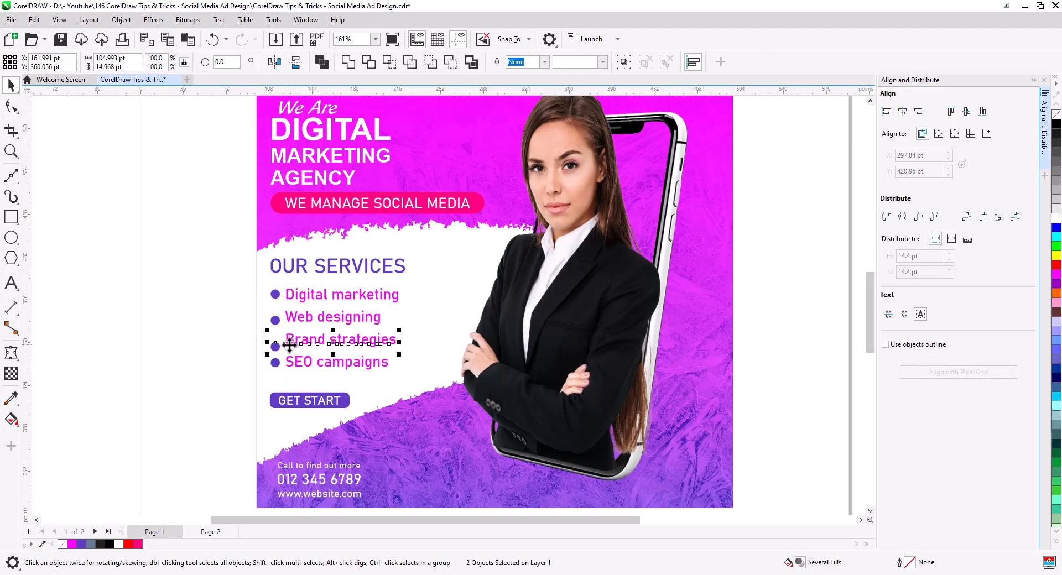
{"action": "left_click", "coordinate": [275, 320]}
{"action": "left_click", "coordinate": [287, 326], "text": "shift"}
{"action": "key", "text": "e"}
{"action": "key", "text": "Escape"}
Move the GET START text and its rounded rectangle up, closer beneath the services list.
{"action": "left_click", "coordinate": [291, 406]}
{"action": "left_click", "coordinate": [293, 401], "text": "shift"}
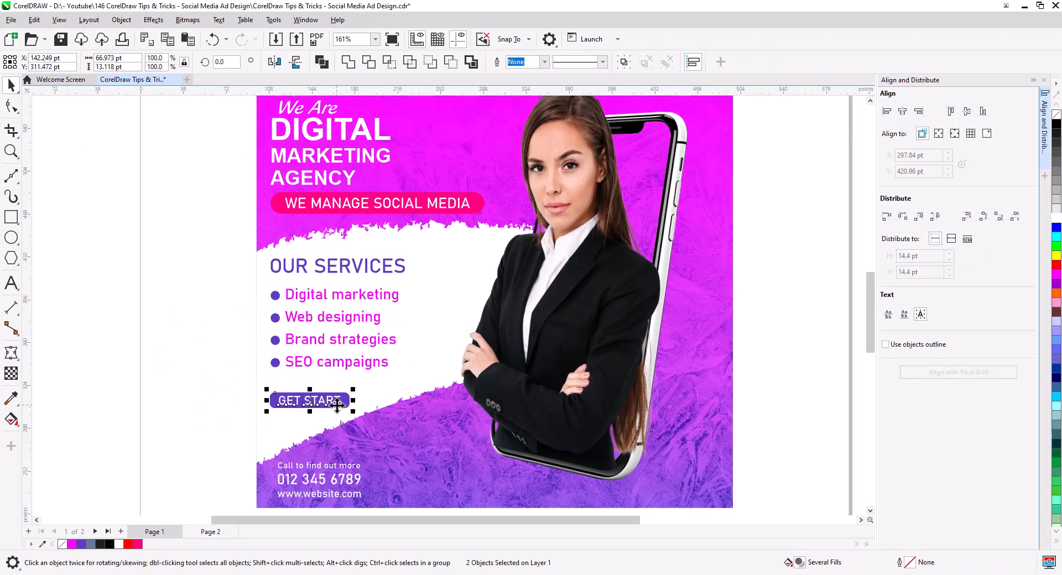
{"action": "left_click_drag", "start_coordinate": [292, 401], "coordinate": [292, 387]}
Reshape the envelope of the white torn shape by raising the nodes of its lower edge.
{"action": "double_click", "coordinate": [279, 437]}
{"action": "left_click_drag", "start_coordinate": [214, 439], "coordinate": [335, 484]}
{"action": "mouse_move", "coordinate": [516, 413]}
{"action": "left_mouse_down"}
{"action": "mouse_move", "coordinate": [575, 452]}
{"action": "mouse_move", "coordinate": [564, 408]}
{"action": "left_mouse_up"}
{"action": "left_click", "coordinate": [258, 453]}
{"action": "left_click_drag", "start_coordinate": [258, 453], "coordinate": [258, 447]}
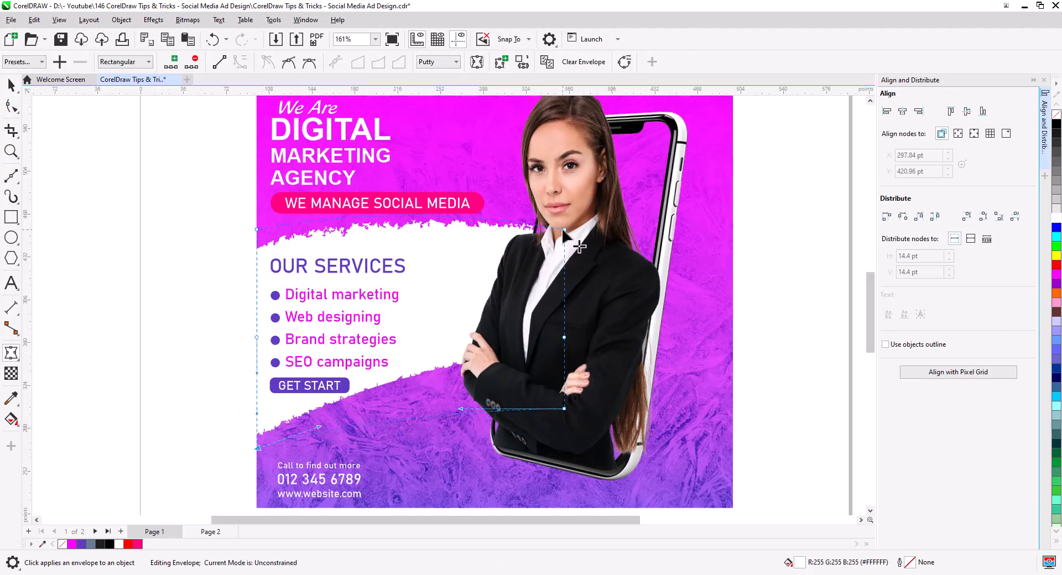
{"action": "key", "text": "space"}
Move the white torn shape with its services text down, and lower the WE MANAGE SOCIAL MEDIA banner to just above it.
{"action": "left_click", "coordinate": [154, 287]}
{"action": "left_click_drag", "start_coordinate": [443, 414], "coordinate": [429, 409]}
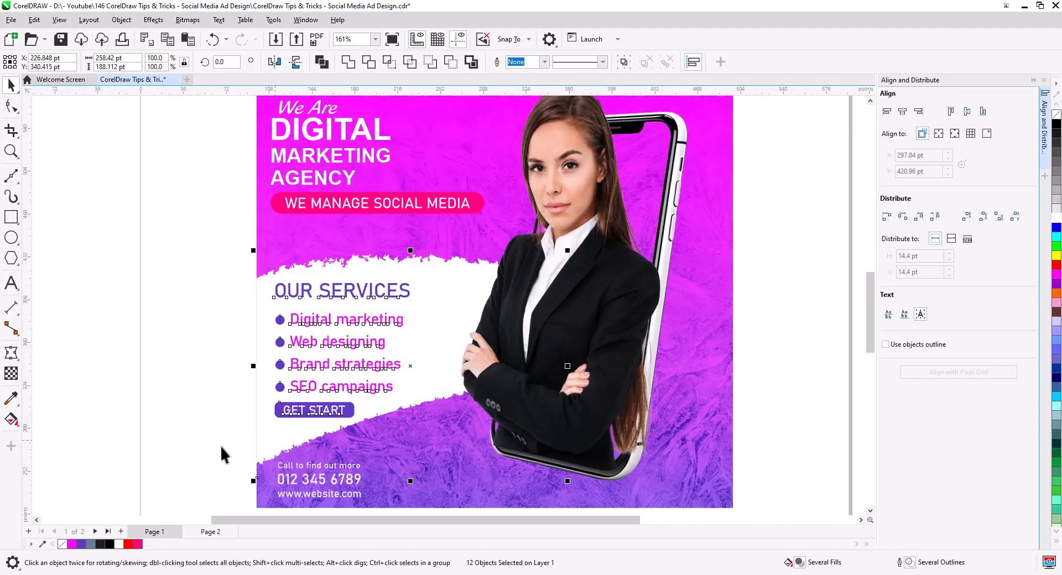
{"action": "left_click", "coordinate": [213, 445]}
{"action": "scroll", "coordinate": [222, 298], "scroll_direction": "up", "scroll_amount": 3}
{"action": "left_click_drag", "start_coordinate": [453, 314], "coordinate": [454, 346]}
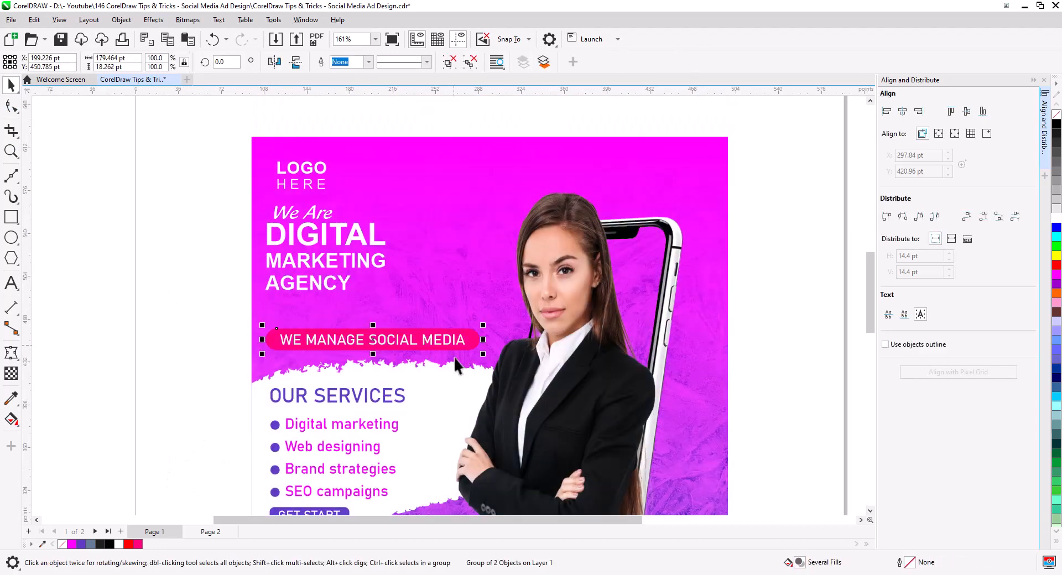
{"action": "key", "text": "Escape"}
Left-align the headline lines with OUR SERVICES and enlarge the headline to fill the space above the WE MANAGE SOCIAL MEDIA banner.
{"action": "left_click_drag", "start_coordinate": [389, 300], "coordinate": [389, 301]}
{"action": "left_click", "coordinate": [302, 395], "text": "shift"}
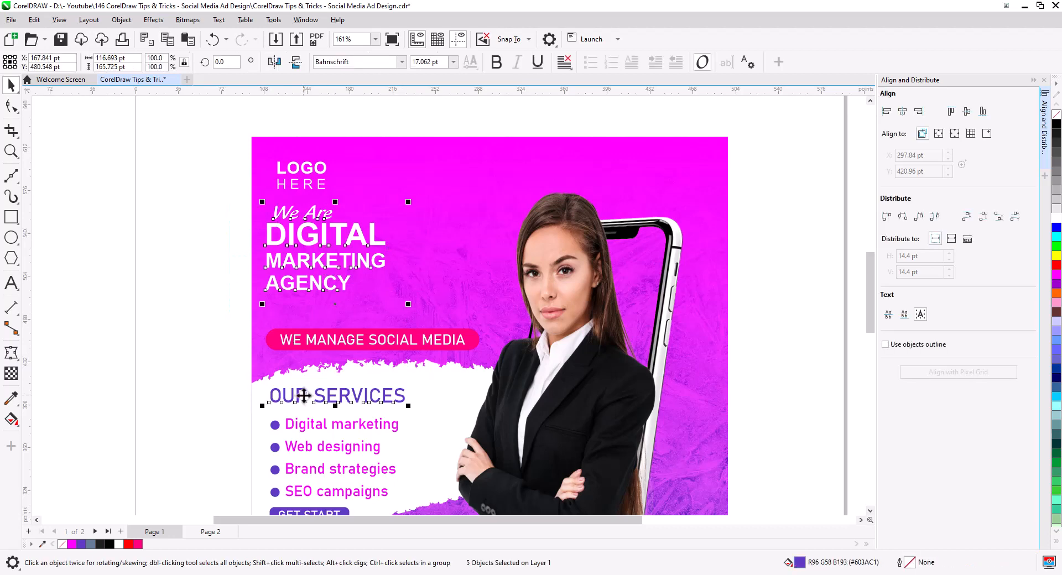
{"action": "key", "text": "l"}
{"action": "left_click_drag", "start_coordinate": [232, 187], "coordinate": [417, 314]}
{"action": "left_click_drag", "start_coordinate": [438, 321], "coordinate": [440, 322]}
{"action": "left_click", "coordinate": [241, 227]}
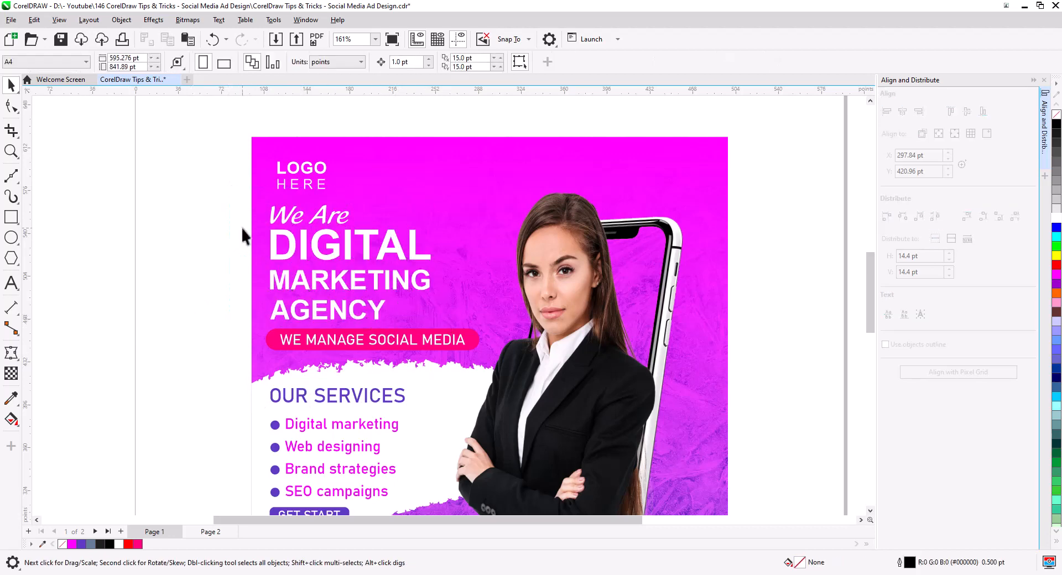
Add a black drop shadow to the white torn shape with an opacity of 100 and a feathering of 10.
{"action": "scroll", "coordinate": [241, 227], "scroll_direction": "down", "scroll_amount": 1}
{"action": "scroll", "coordinate": [320, 238], "scroll_direction": "down", "scroll_amount": 3}
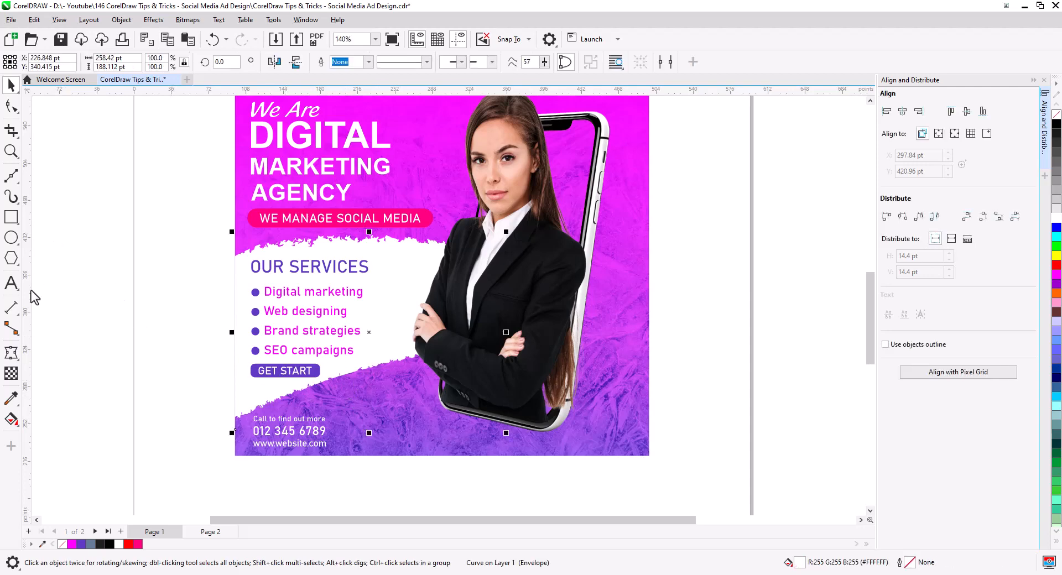
{"action": "left_click", "coordinate": [11, 354]}
{"action": "left_click", "coordinate": [53, 353]}
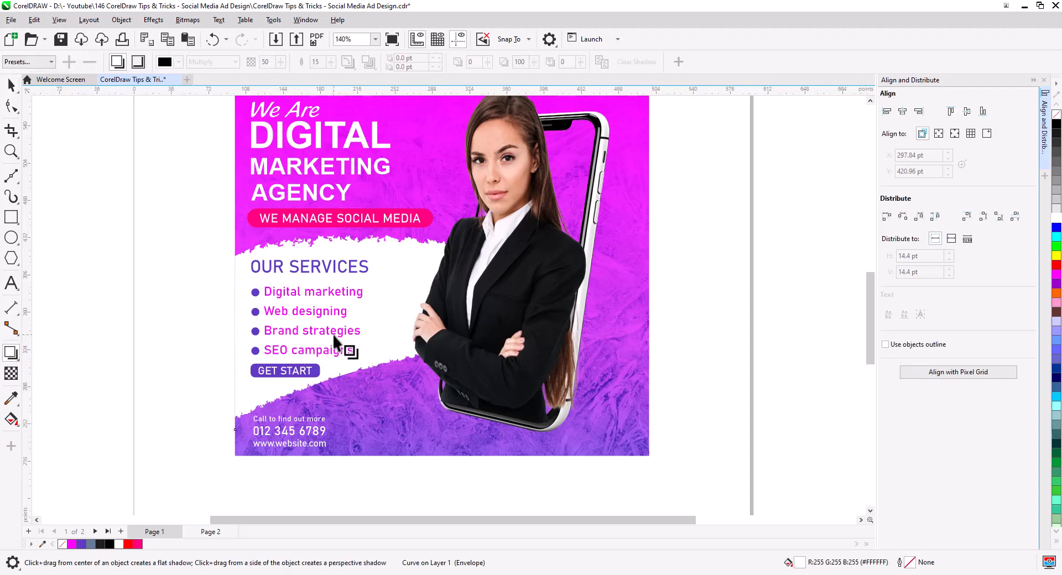
{"action": "left_click_drag", "start_coordinate": [369, 332], "coordinate": [479, 432]}
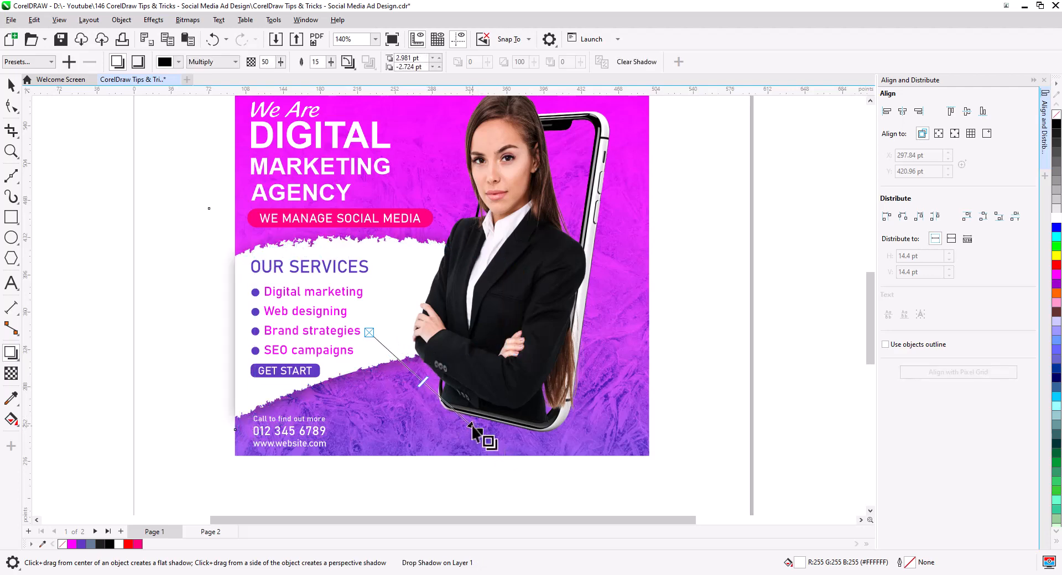
{"action": "left_click_drag", "start_coordinate": [425, 382], "coordinate": [478, 431]}
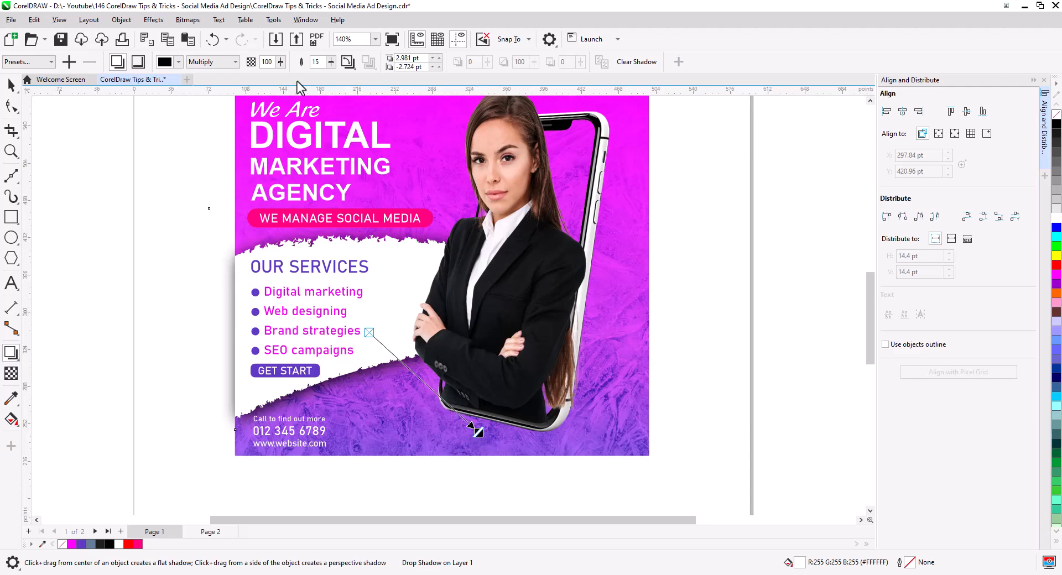
{"action": "left_click", "coordinate": [317, 62]}
{"action": "type", "text": "10"}
{"action": "key", "text": "Return"}
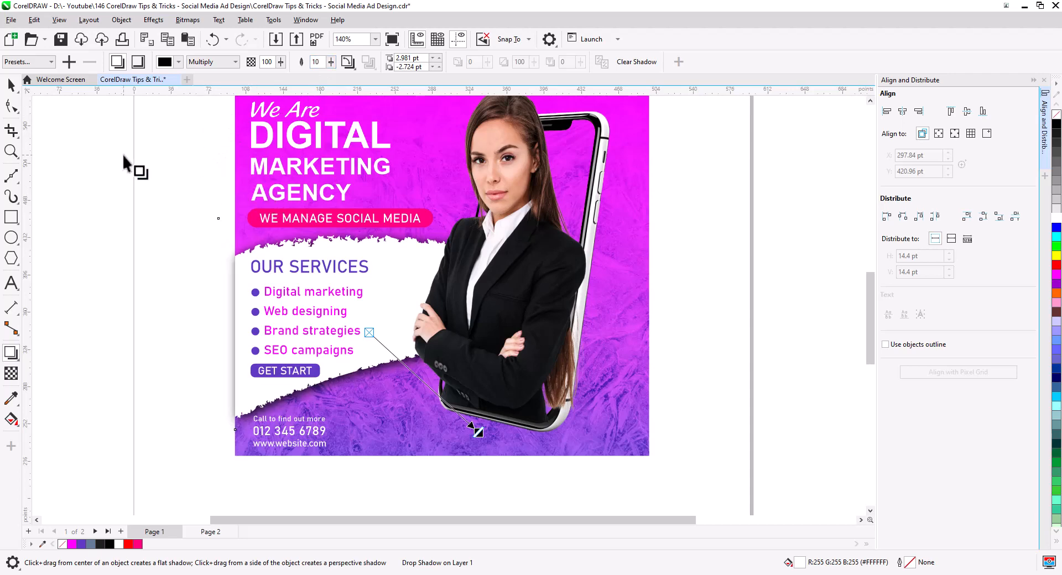
Break the drop shadow apart from the white torn shape.
{"action": "left_click", "coordinate": [13, 89]}
{"action": "right_click", "coordinate": [224, 339]}
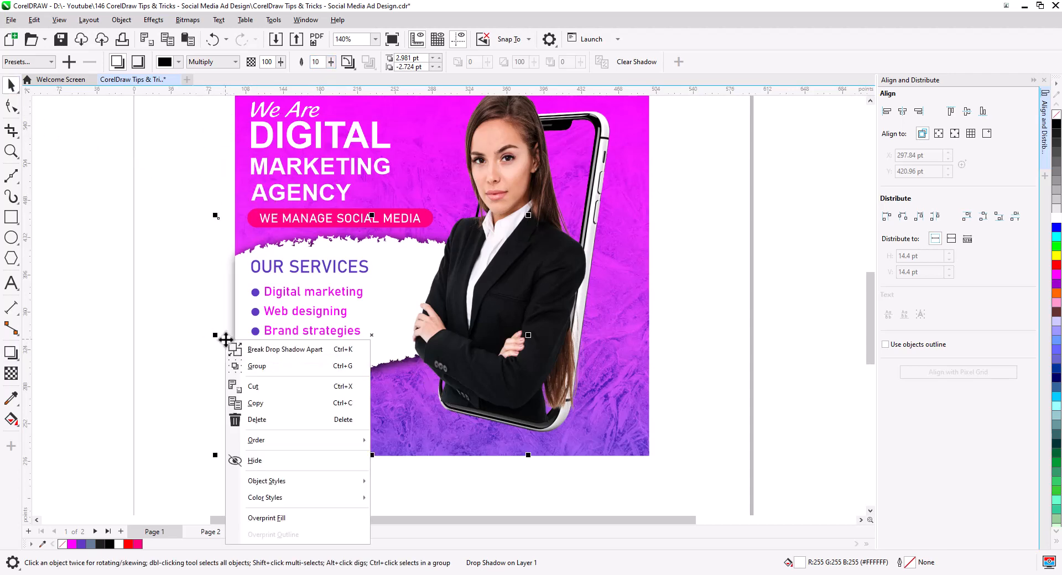
{"action": "left_click", "coordinate": [247, 351]}
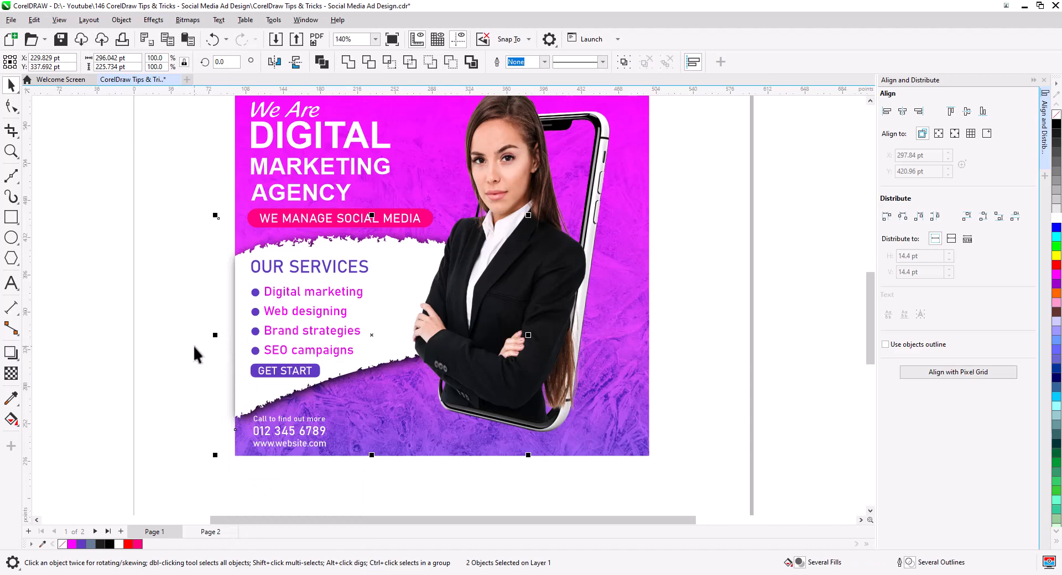
PowerClip the separated shadow inside the gradient background square.
{"action": "left_click", "coordinate": [225, 347]}
{"action": "left_click", "coordinate": [224, 347]}
{"action": "right_click", "coordinate": [225, 346]}
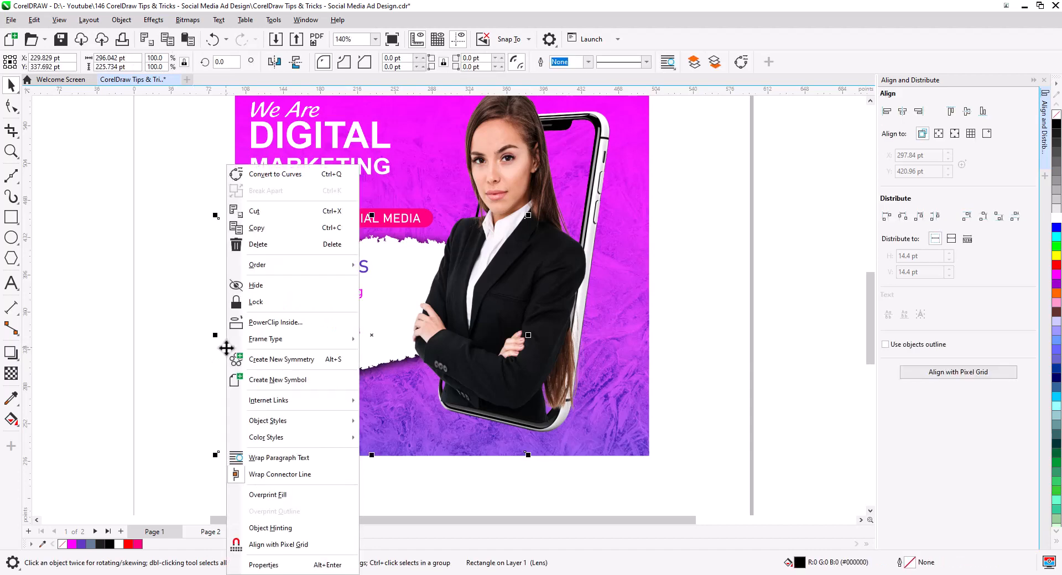
{"action": "left_click", "coordinate": [265, 325]}
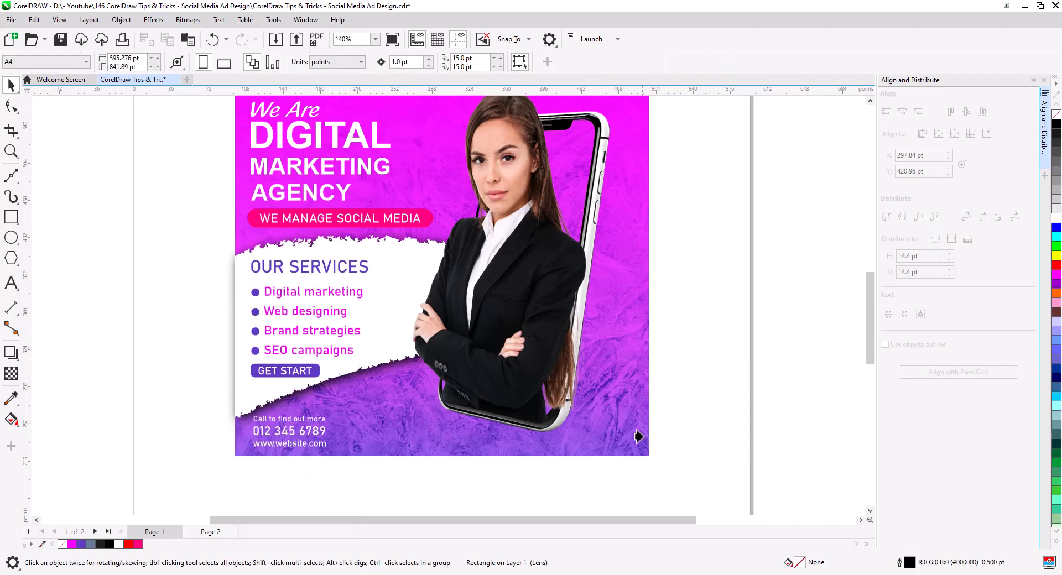
{"action": "left_click", "coordinate": [636, 432]}
{"action": "left_click", "coordinate": [159, 366]}
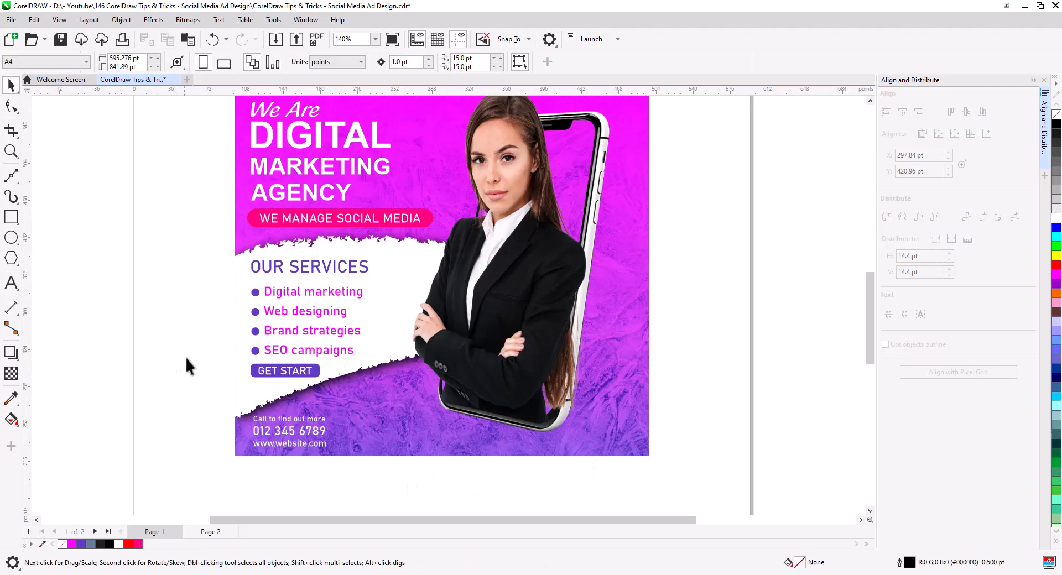
Select the woman and phone images together and move them slightly toward the lower right corner of the ad.
{"action": "scroll", "coordinate": [321, 353], "scroll_direction": "down", "scroll_amount": 2}
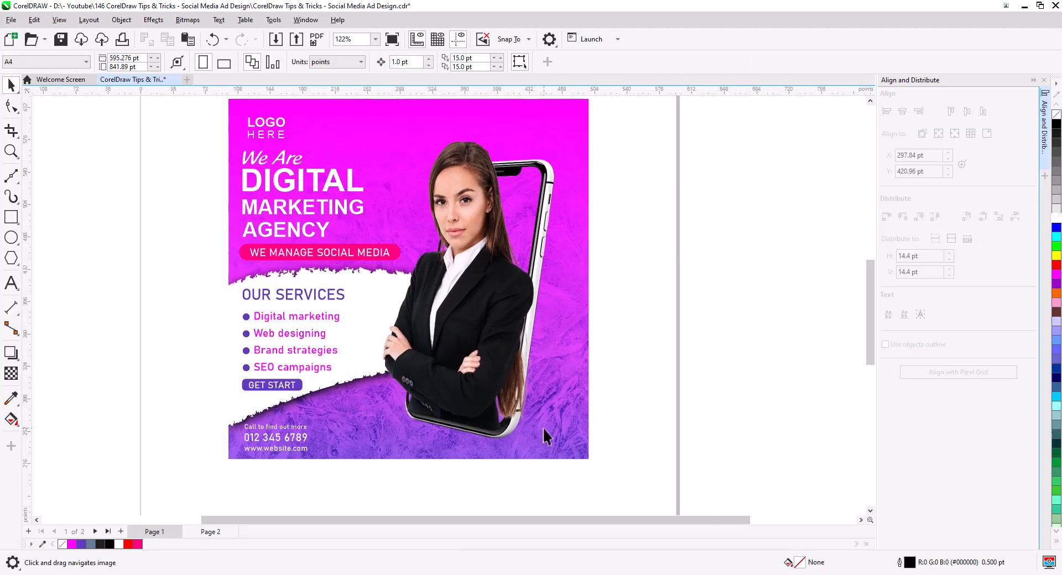
{"action": "left_click_drag", "start_coordinate": [641, 457], "coordinate": [354, 119]}
{"action": "left_click_drag", "start_coordinate": [449, 311], "coordinate": [479, 333]}
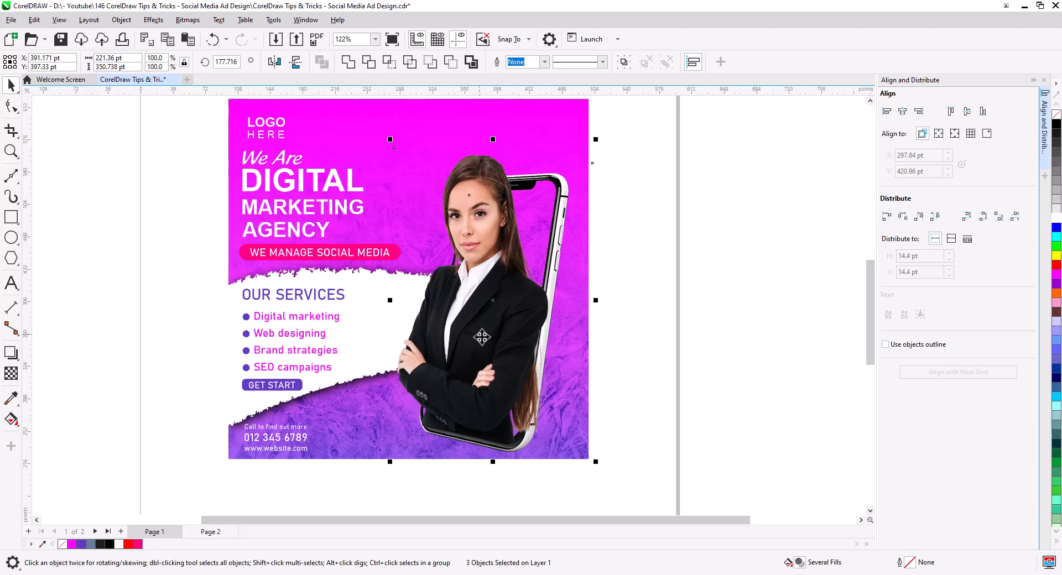
{"action": "left_click_drag", "start_coordinate": [495, 331], "coordinate": [486, 332]}
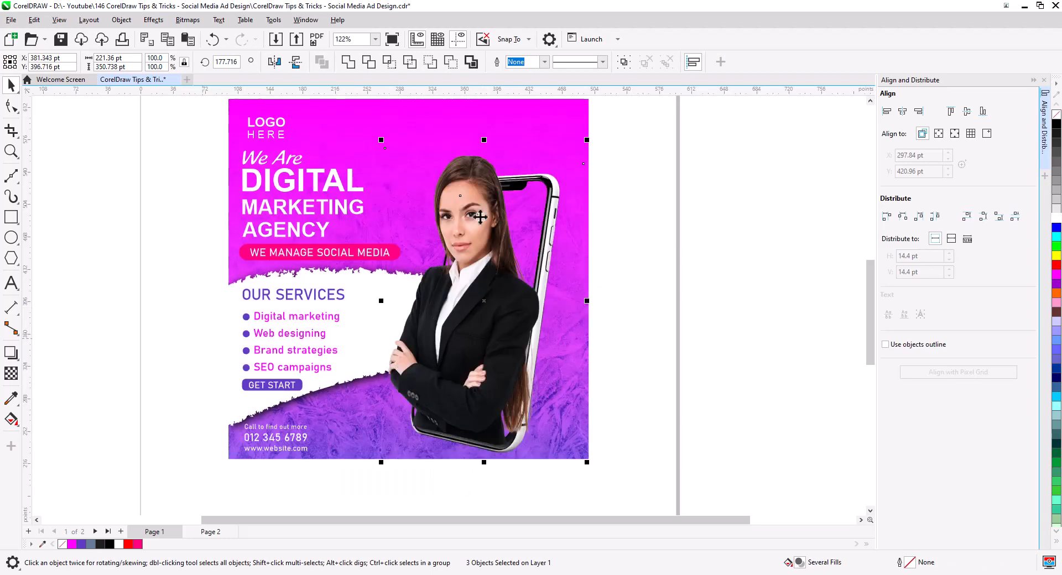
Enlarge the woman and phone together to about 249 by 394 pt and nudge them slightly to the right.
{"action": "left_click", "coordinate": [381, 145]}
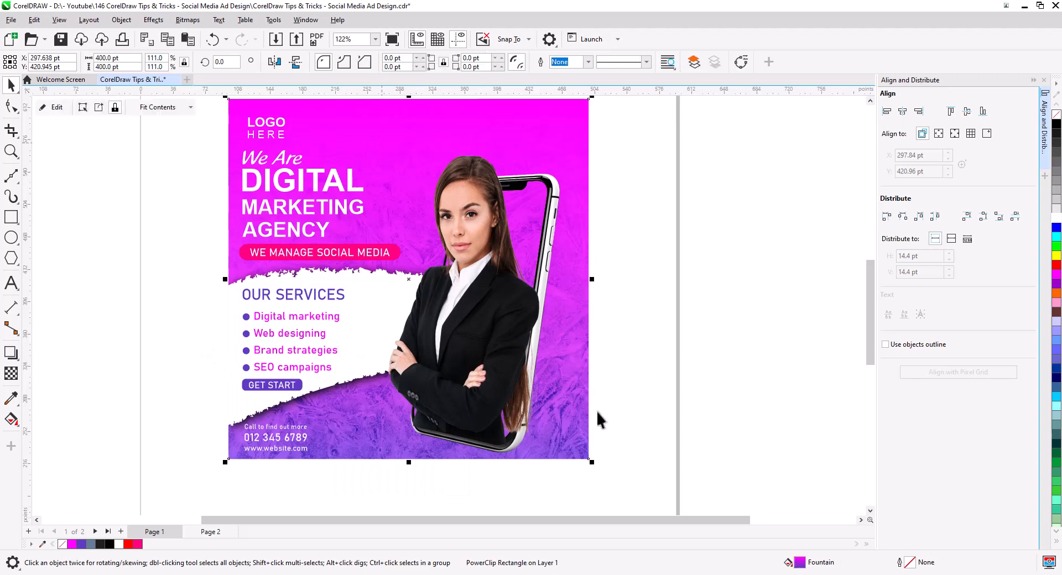
{"action": "left_click", "coordinate": [381, 147]}
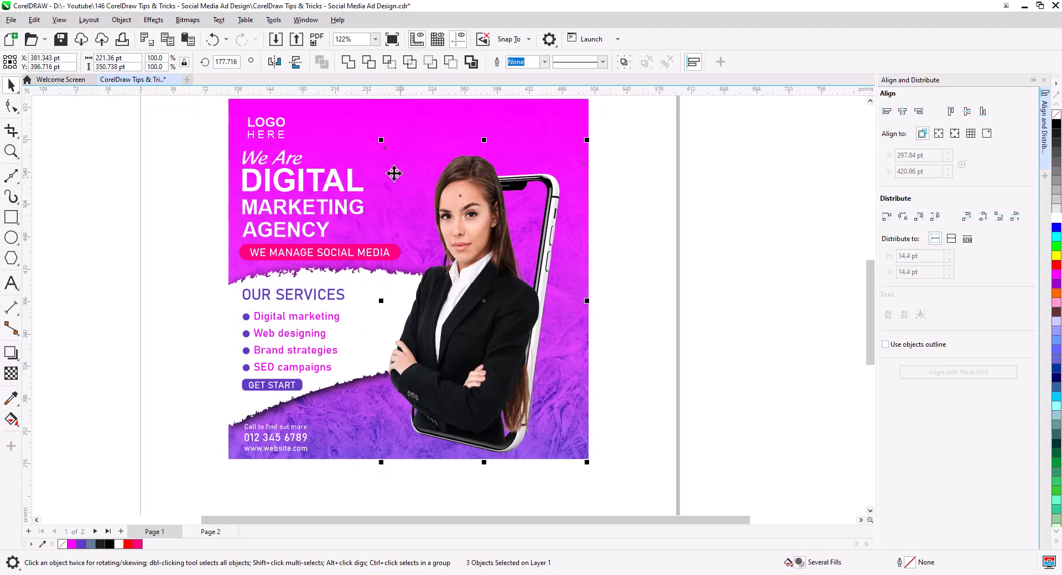
{"action": "left_click_drag", "start_coordinate": [382, 142], "coordinate": [360, 105]}
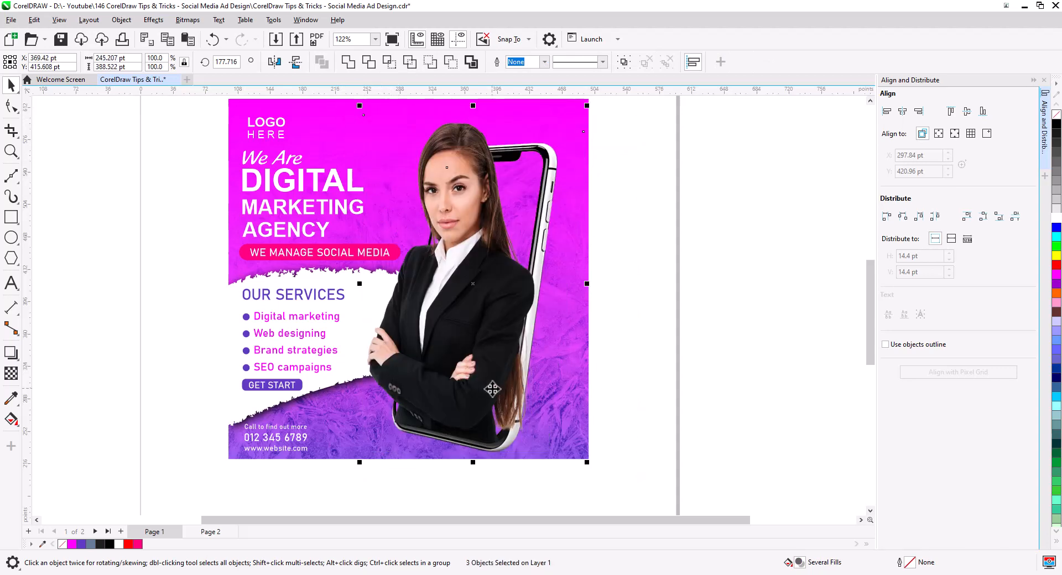
{"action": "left_click_drag", "start_coordinate": [586, 458], "coordinate": [590, 467]}
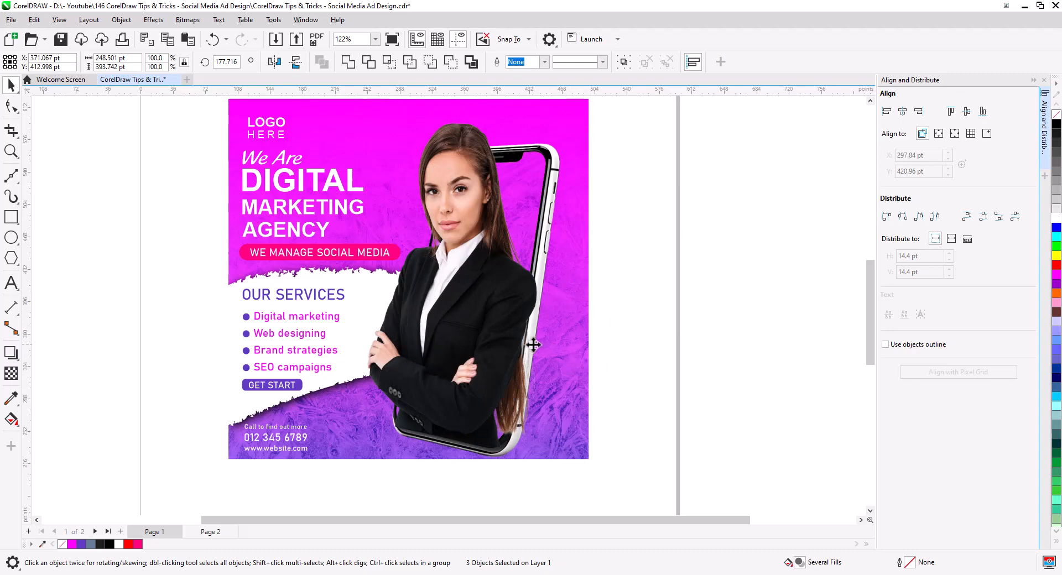
{"action": "left_click_drag", "start_coordinate": [535, 344], "coordinate": [537, 344]}
{"action": "left_click", "coordinate": [612, 351]}
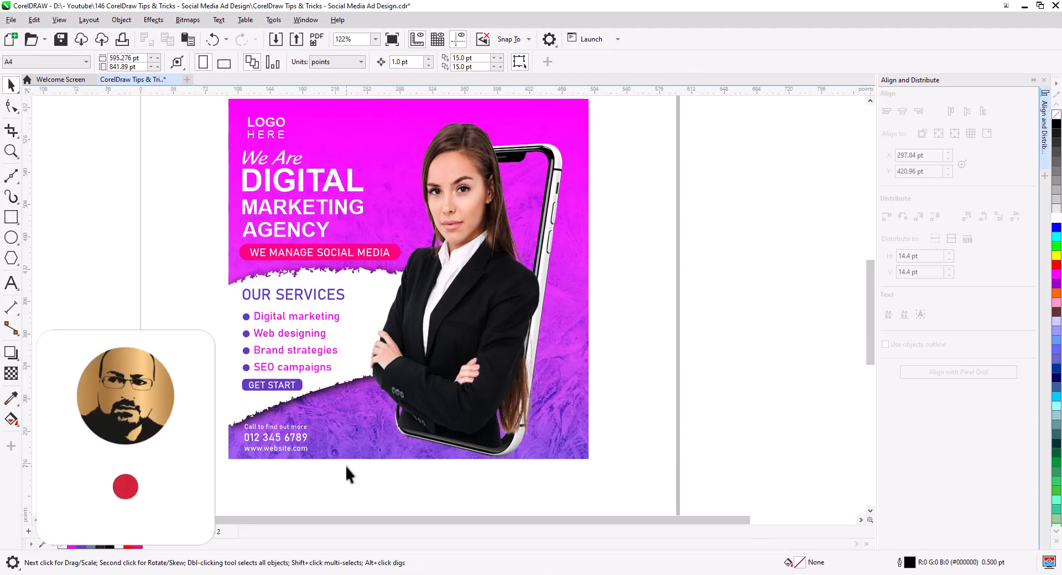
{"action": "scroll", "coordinate": [350, 475], "scroll_direction": "up", "scroll_amount": 2}
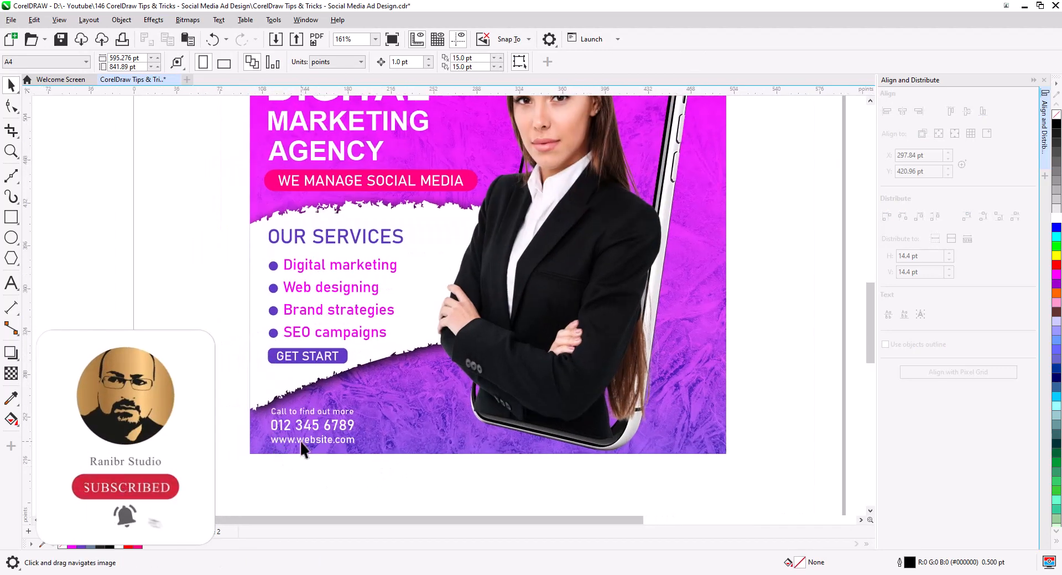
{"action": "left_click_drag", "start_coordinate": [301, 442], "coordinate": [488, 411]}
{"action": "left_click_drag", "start_coordinate": [506, 470], "coordinate": [248, 393]}
{"action": "left_click_drag", "start_coordinate": [345, 426], "coordinate": [345, 437]}
{"action": "left_click", "coordinate": [365, 478]}
{"action": "left_click", "coordinate": [340, 435]}
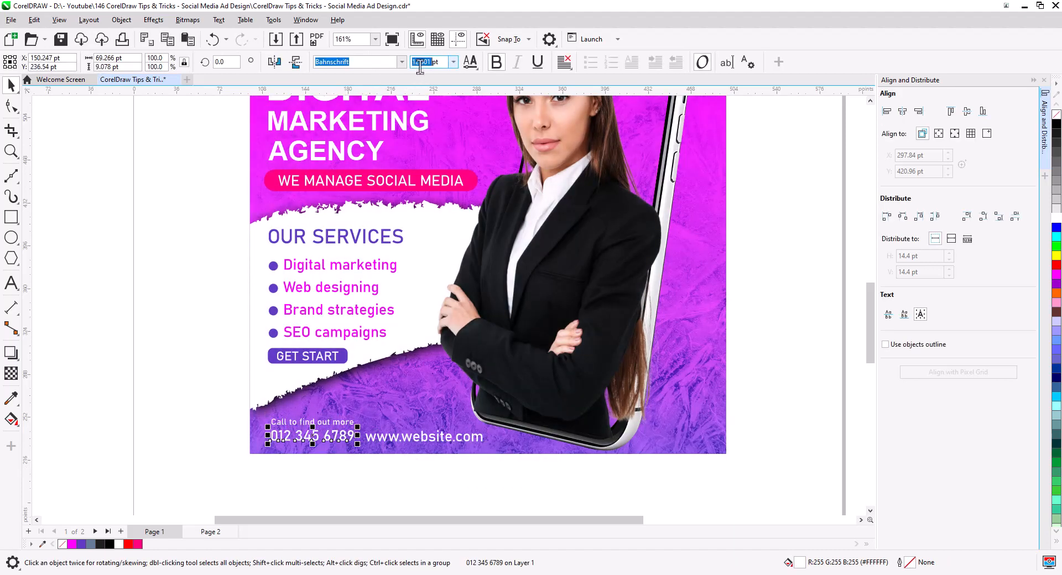
{"action": "left_click", "coordinate": [424, 437]}
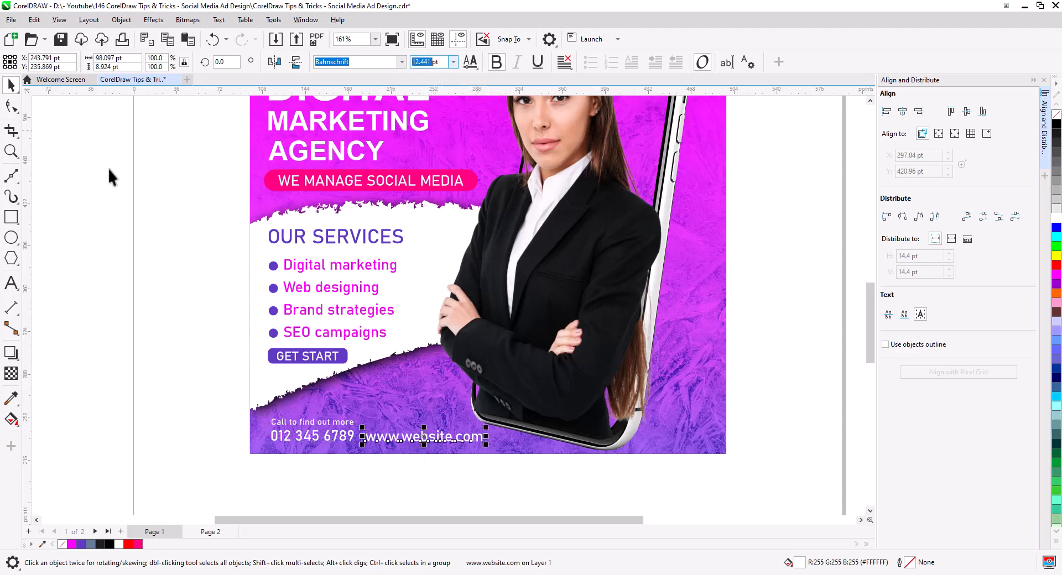
{"action": "key", "text": "Return"}
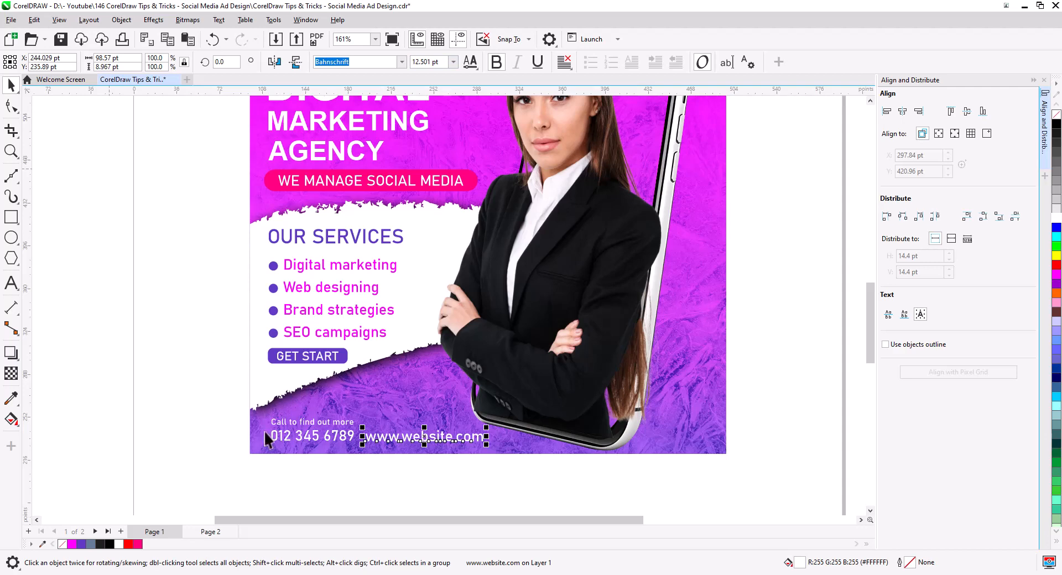
{"action": "left_click", "coordinate": [347, 441], "text": "shift"}
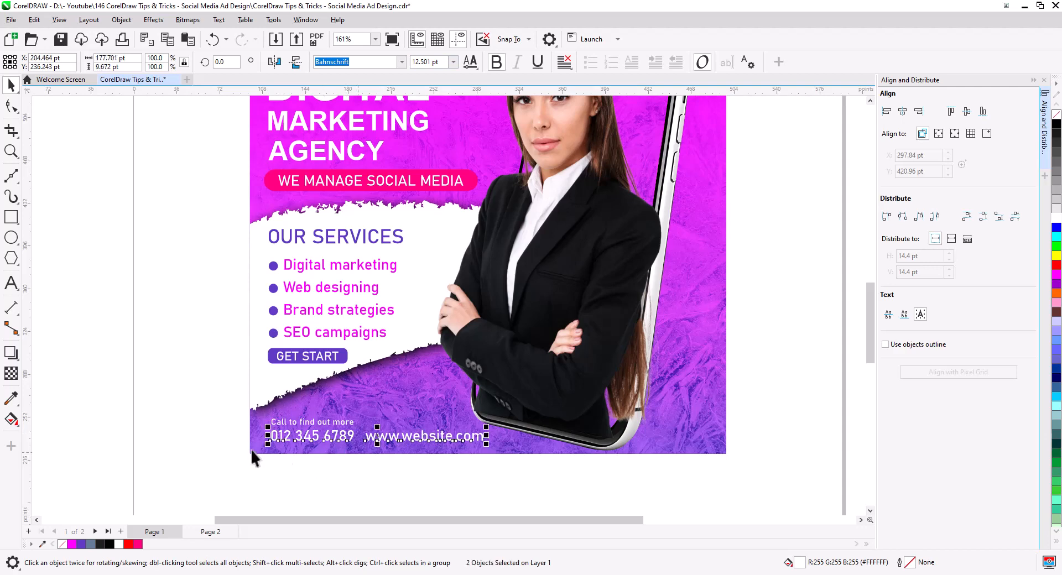
{"action": "left_click", "coordinate": [317, 455]}
{"action": "left_click", "coordinate": [400, 442]}
{"action": "left_click_drag", "start_coordinate": [399, 442], "coordinate": [418, 443]}
{"action": "left_click", "coordinate": [419, 472]}
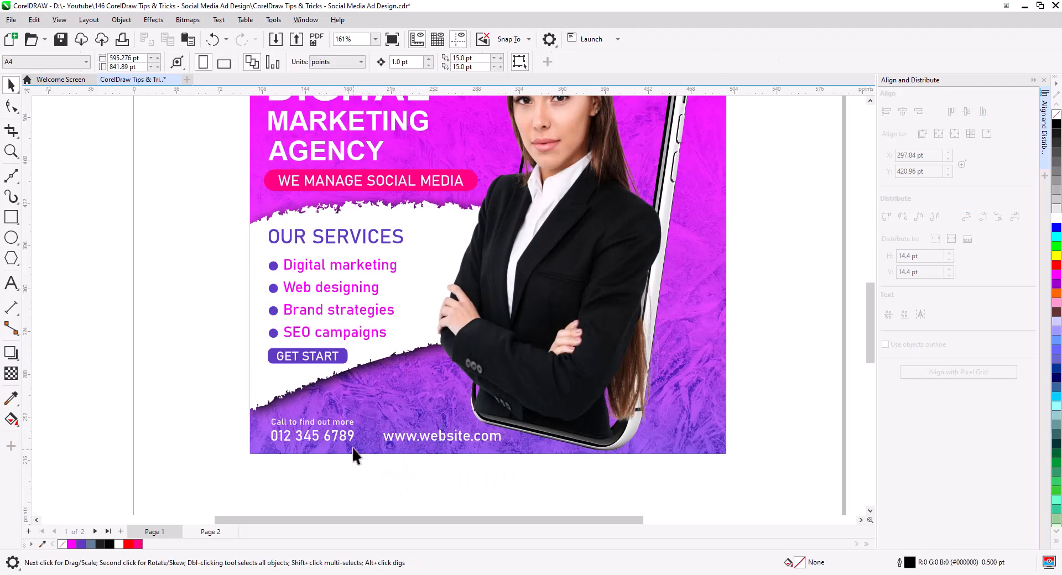
Move the bulleted services list and the GET START button together up about 7 pt, closer to the OUR SERVICES heading.
{"action": "scroll", "coordinate": [363, 380], "scroll_direction": "down", "scroll_amount": 1}
{"action": "left_click_drag", "start_coordinate": [364, 383], "coordinate": [364, 420]}
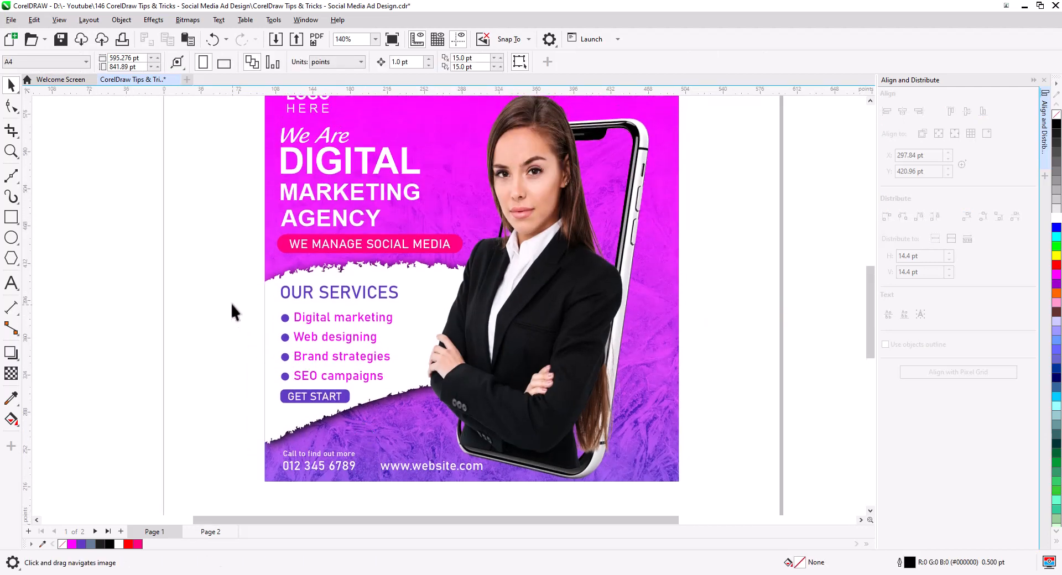
{"action": "left_click_drag", "start_coordinate": [429, 413], "coordinate": [430, 413]}
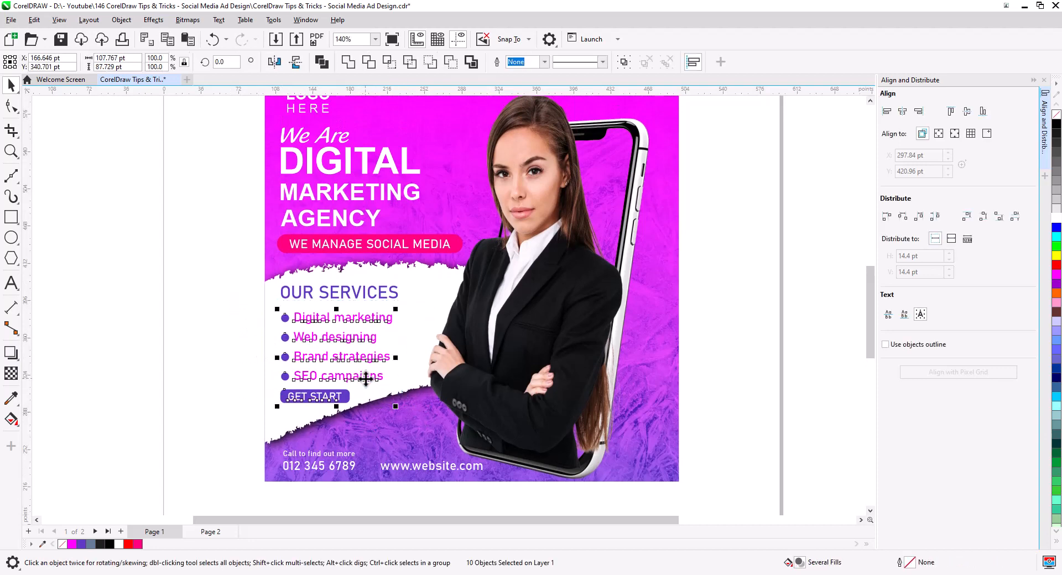
{"action": "left_click_drag", "start_coordinate": [366, 379], "coordinate": [366, 371]}
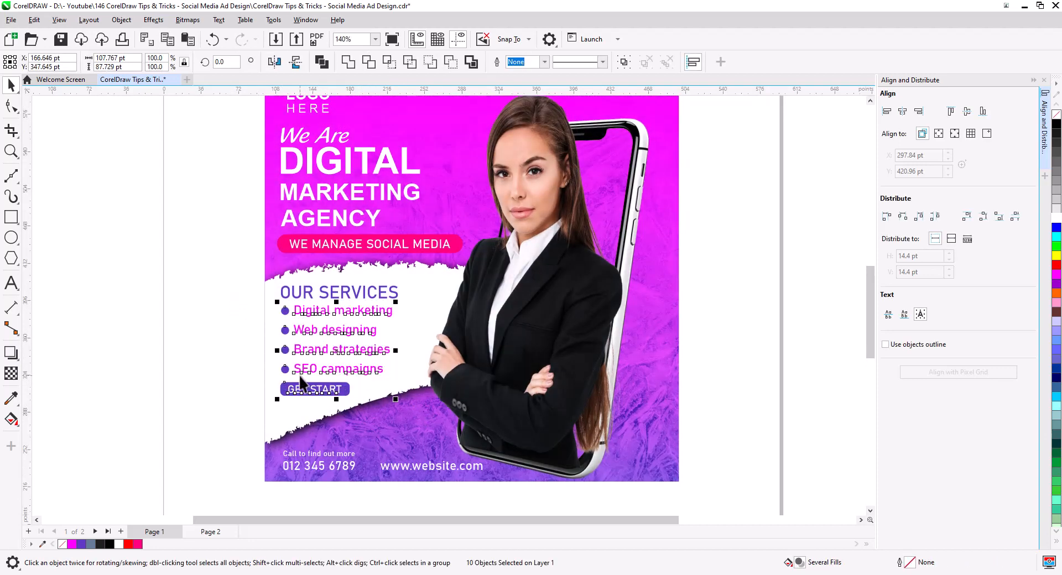
{"action": "left_click", "coordinate": [213, 329]}
Left-align the WE MANAGE SOCIAL MEDIA banner with the OUR SERVICES heading.
{"action": "left_click", "coordinate": [283, 249]}
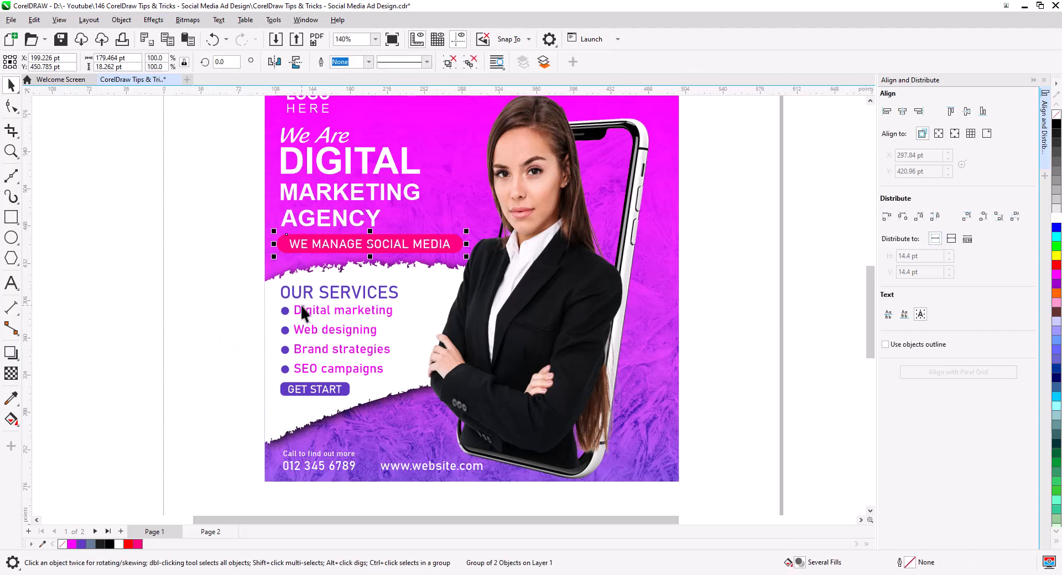
{"action": "left_click", "coordinate": [302, 291], "text": "shift"}
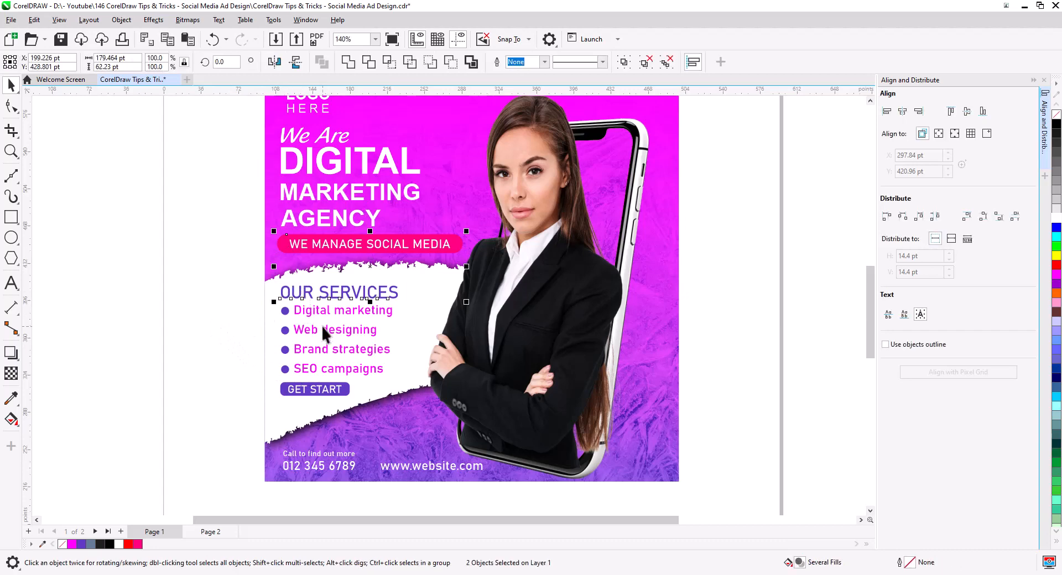
{"action": "key", "text": "l"}
{"action": "left_click", "coordinate": [206, 290]}
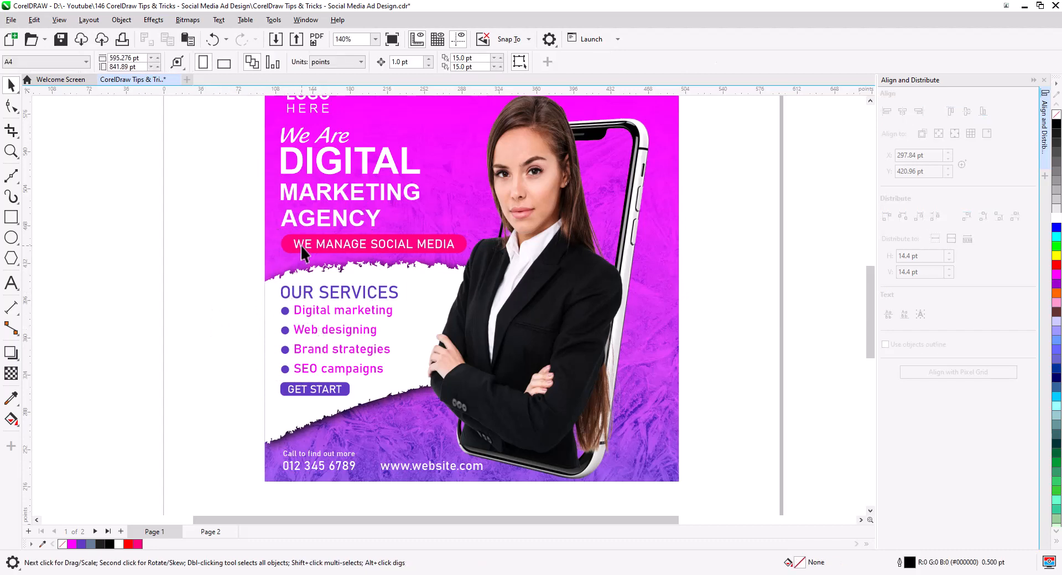
{"action": "left_click", "coordinate": [342, 253]}
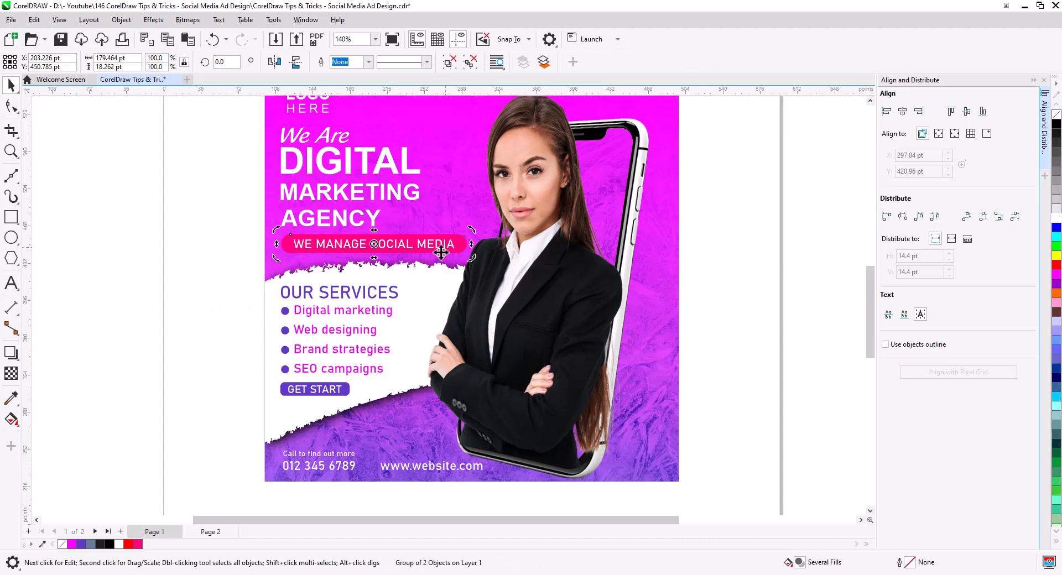
{"action": "left_click", "coordinate": [254, 261]}
{"action": "left_click", "coordinate": [307, 247]}
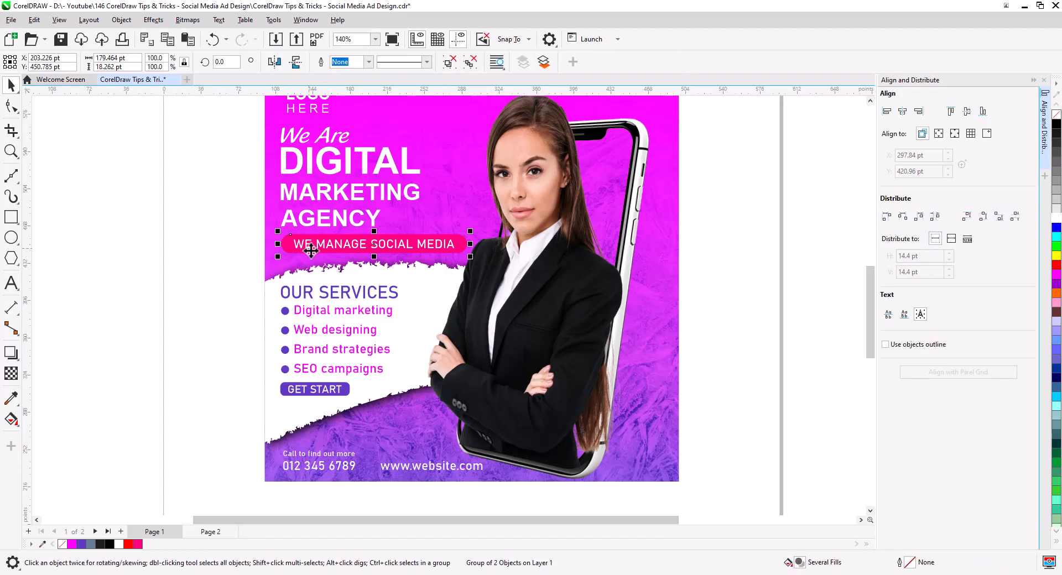
{"action": "left_click", "coordinate": [206, 241]}
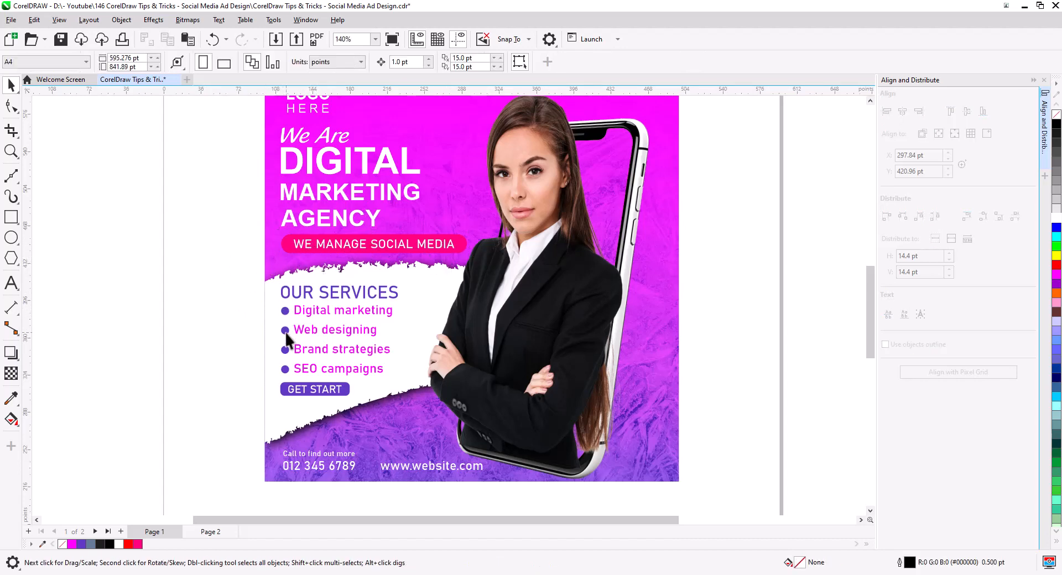
Left-align the four headline lines, from We Are to AGENCY, with the WE MANAGE SOCIAL MEDIA banner.
{"action": "scroll", "coordinate": [242, 263], "scroll_direction": "up", "scroll_amount": 2}
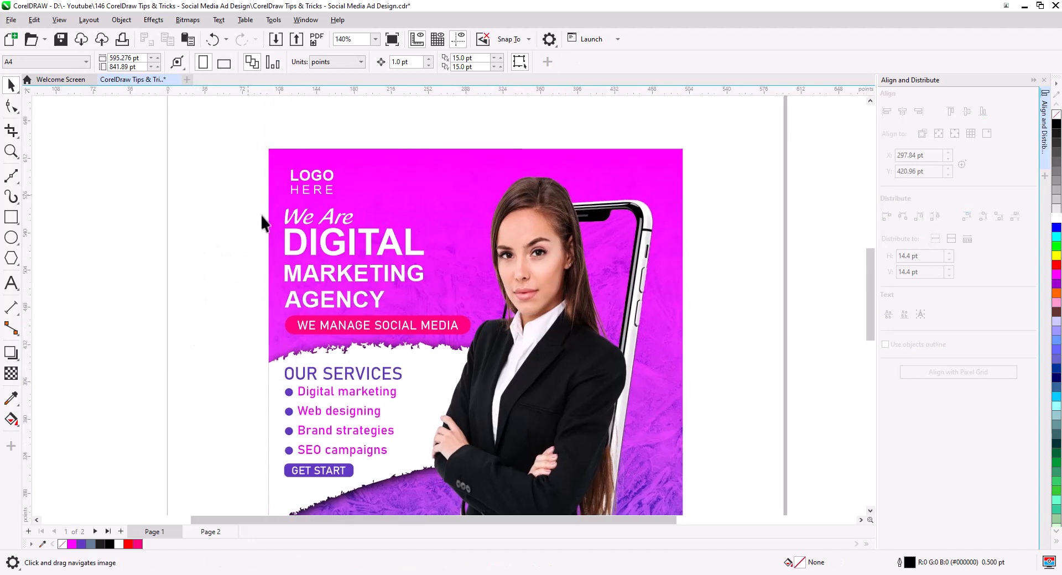
{"action": "left_click_drag", "start_coordinate": [437, 311], "coordinate": [437, 312]}
{"action": "left_click", "coordinate": [420, 331], "text": "shift"}
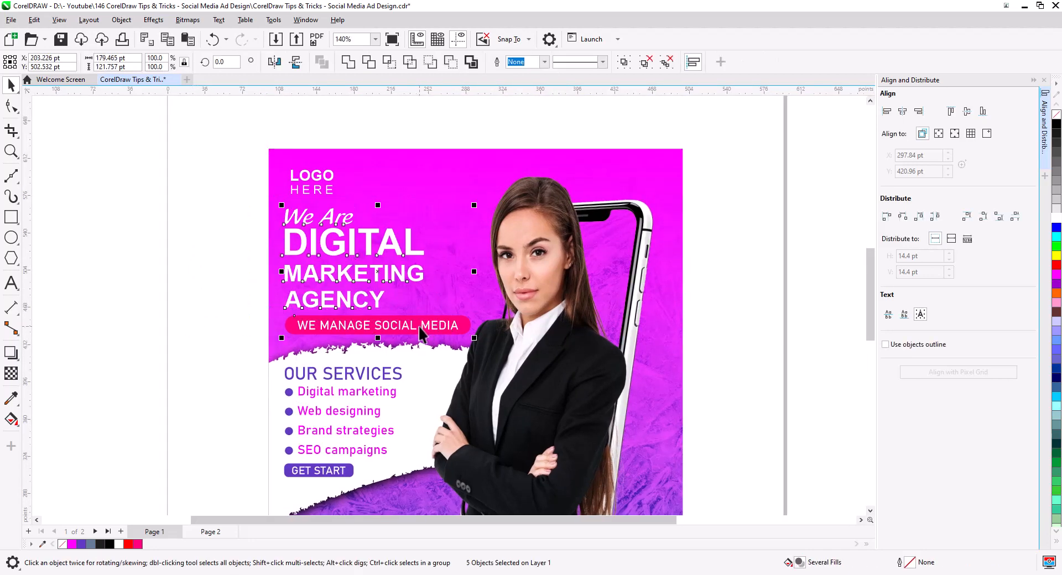
{"action": "left_click", "coordinate": [227, 307]}
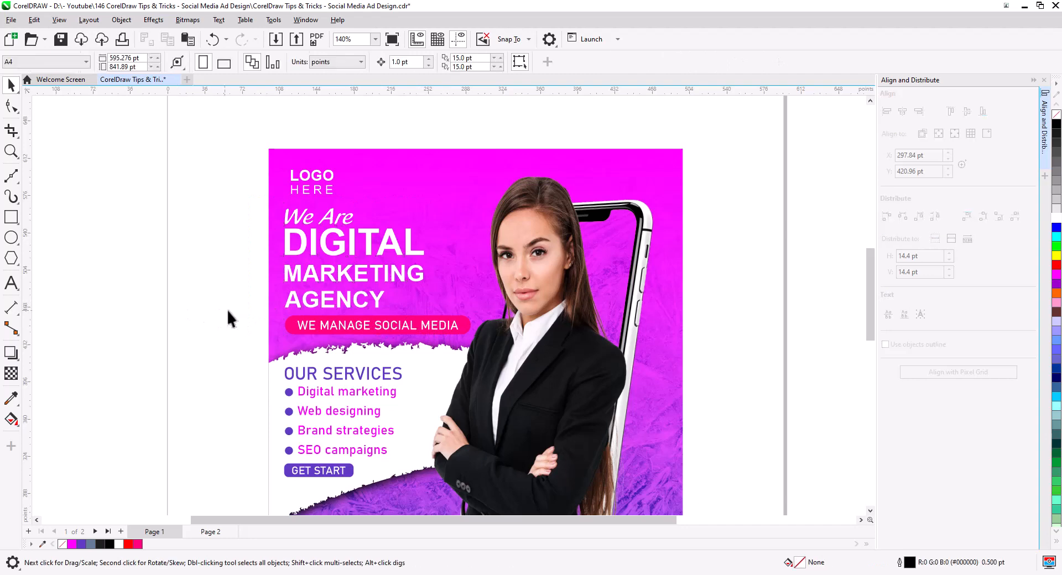
Try to add a drop shadow to the woman image.
{"action": "scroll", "coordinate": [353, 241], "scroll_direction": "down", "scroll_amount": 1}
{"action": "scroll", "coordinate": [353, 240], "scroll_direction": "down", "scroll_amount": 2}
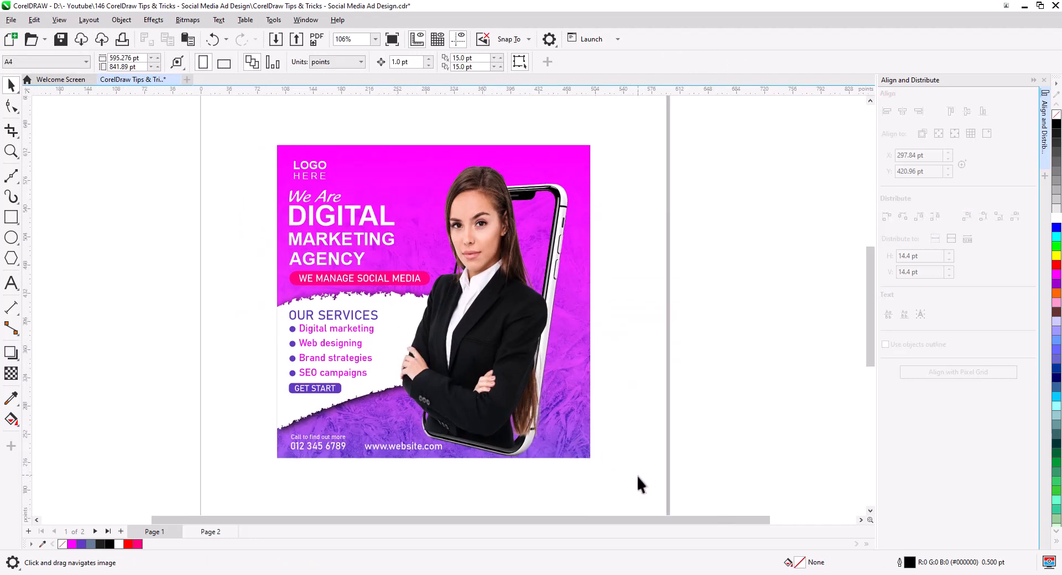
{"action": "left_click", "coordinate": [559, 265]}
{"action": "scroll", "coordinate": [536, 424], "scroll_direction": "up", "scroll_amount": 3}
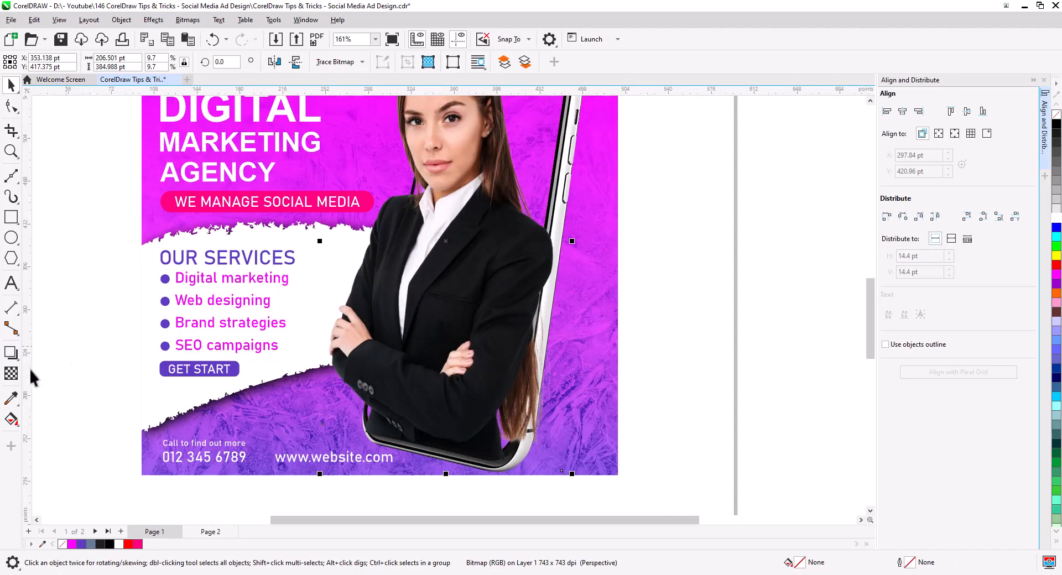
{"action": "left_click", "coordinate": [11, 354]}
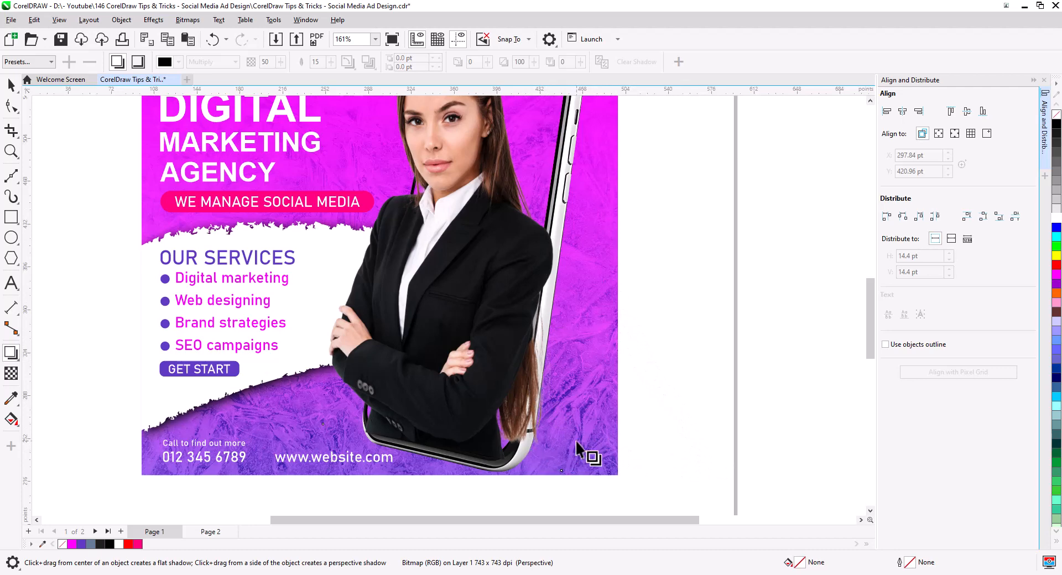
{"action": "scroll", "coordinate": [503, 426], "scroll_direction": "down", "scroll_amount": 1}
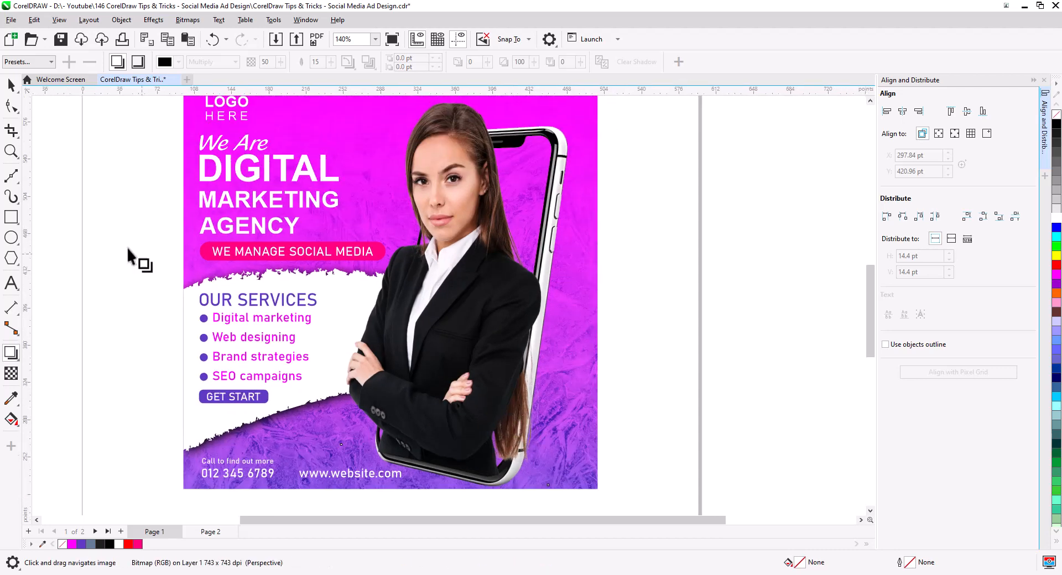
{"action": "left_click", "coordinate": [12, 84]}
{"action": "key", "text": "Escape"}
Try the Drop Shadow tool with the phone image selected and again with the woman image selected.
{"action": "left_click", "coordinate": [560, 185]}
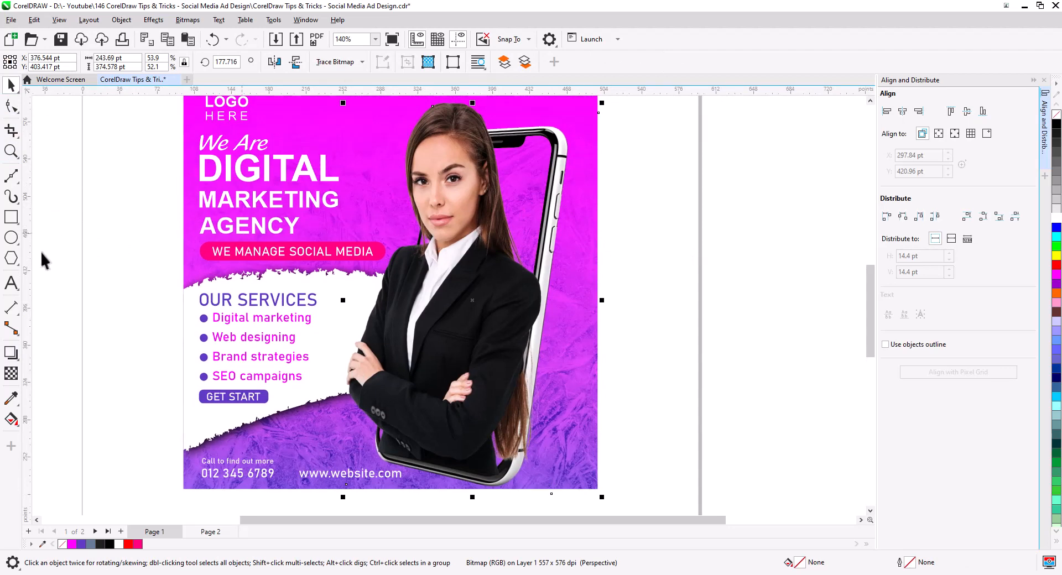
{"action": "left_click", "coordinate": [10, 354]}
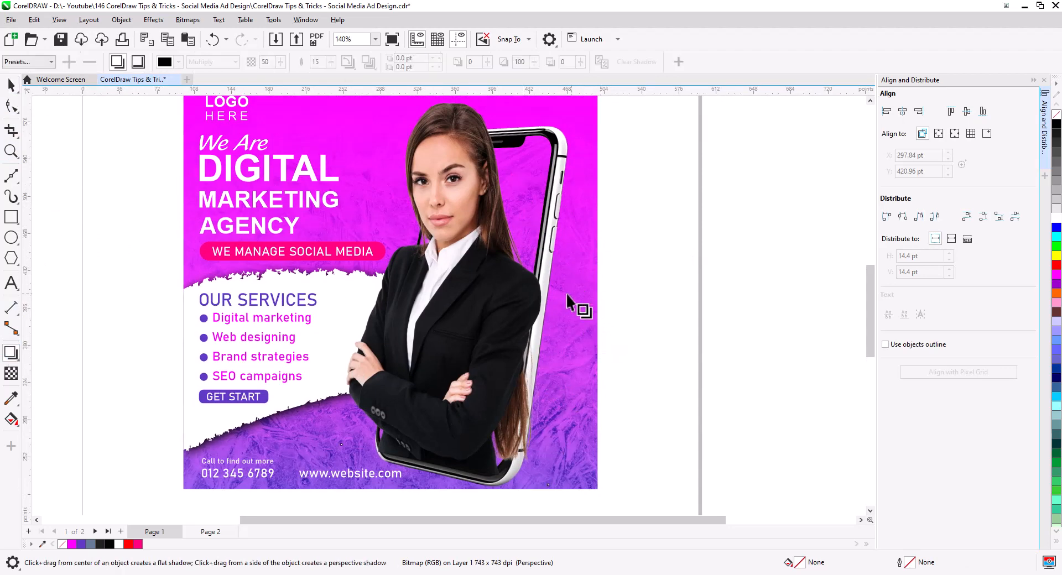
{"action": "left_click", "coordinate": [10, 84]}
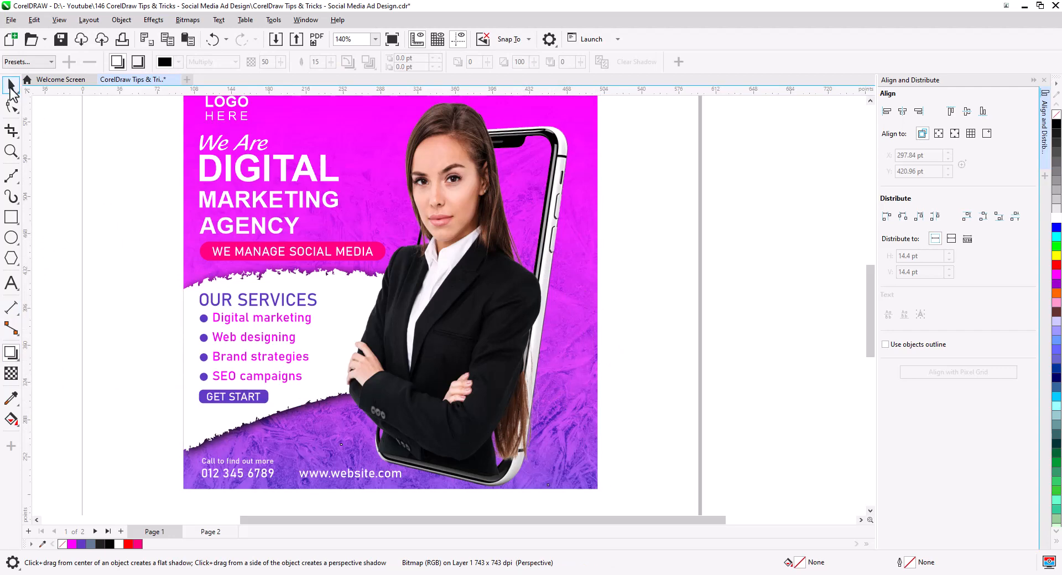
{"action": "left_click", "coordinate": [714, 338]}
{"action": "left_click", "coordinate": [468, 318]}
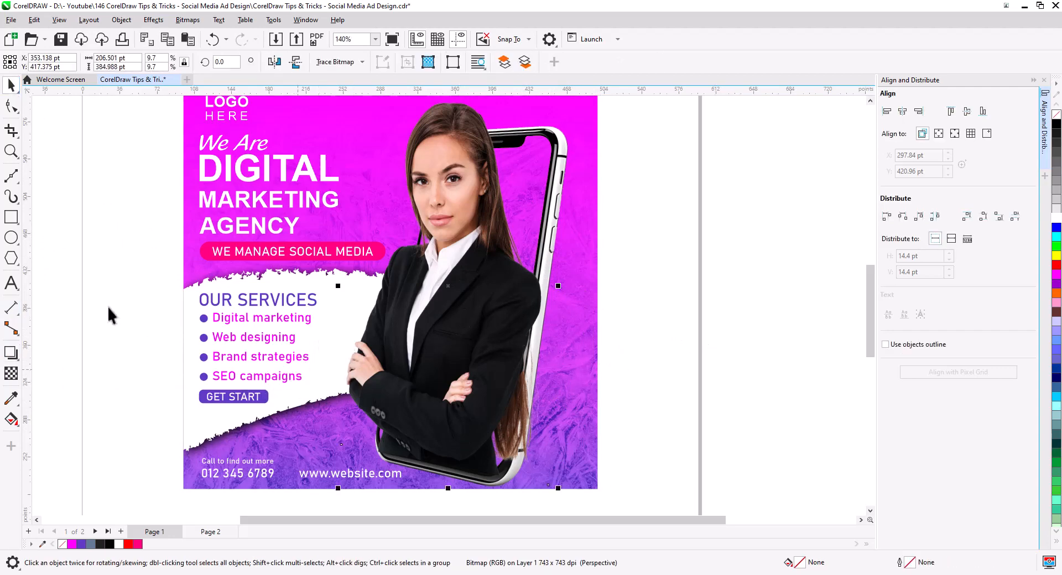
{"action": "left_click", "coordinate": [11, 352]}
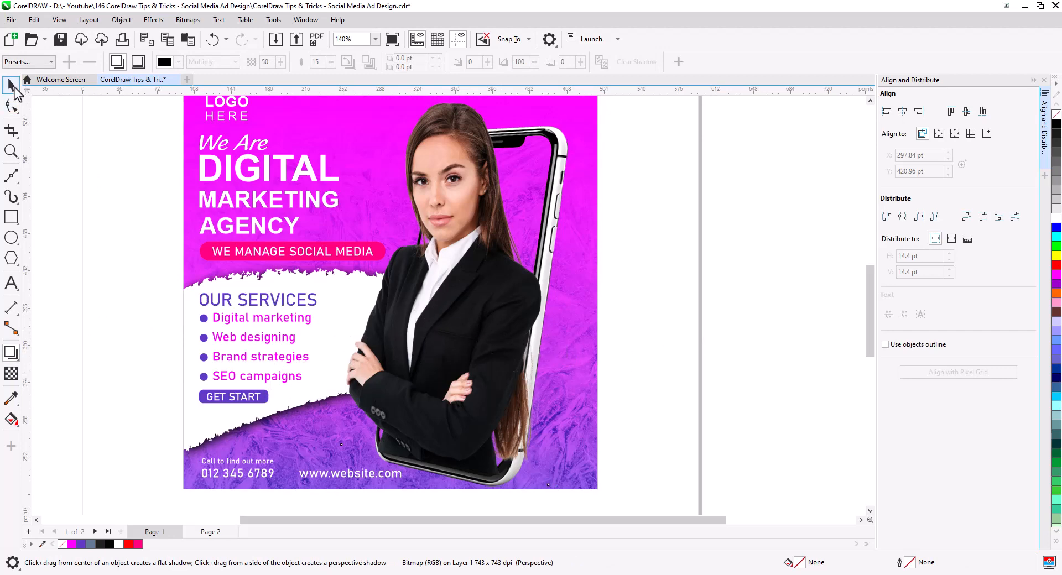
{"action": "left_click", "coordinate": [11, 85]}
Convert the woman image to a 300 dpi bitmap in RGB Color (24-bit) with a transparent background.
{"action": "right_click", "coordinate": [429, 303]}
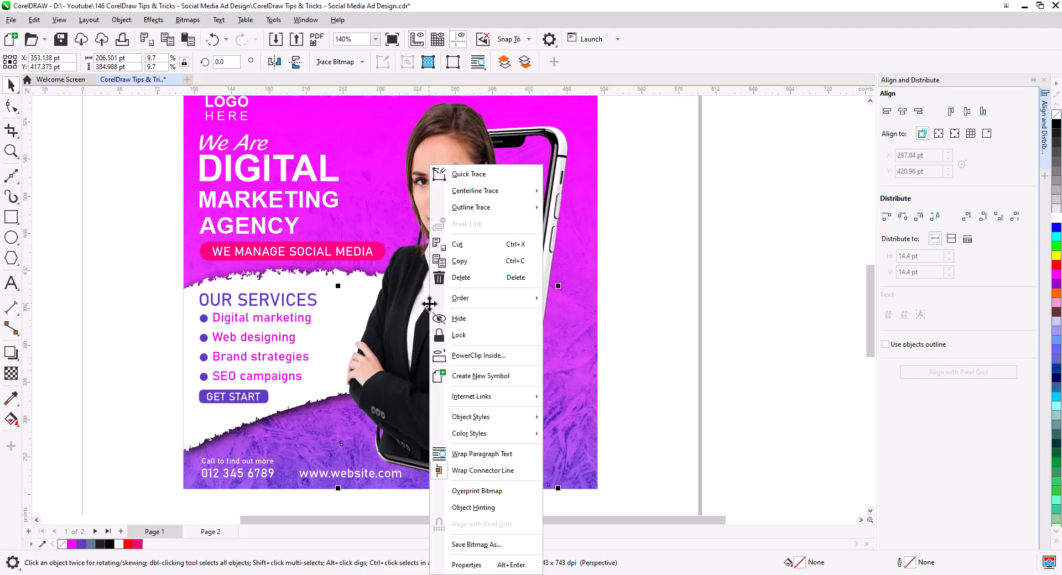
{"action": "left_click", "coordinate": [420, 313]}
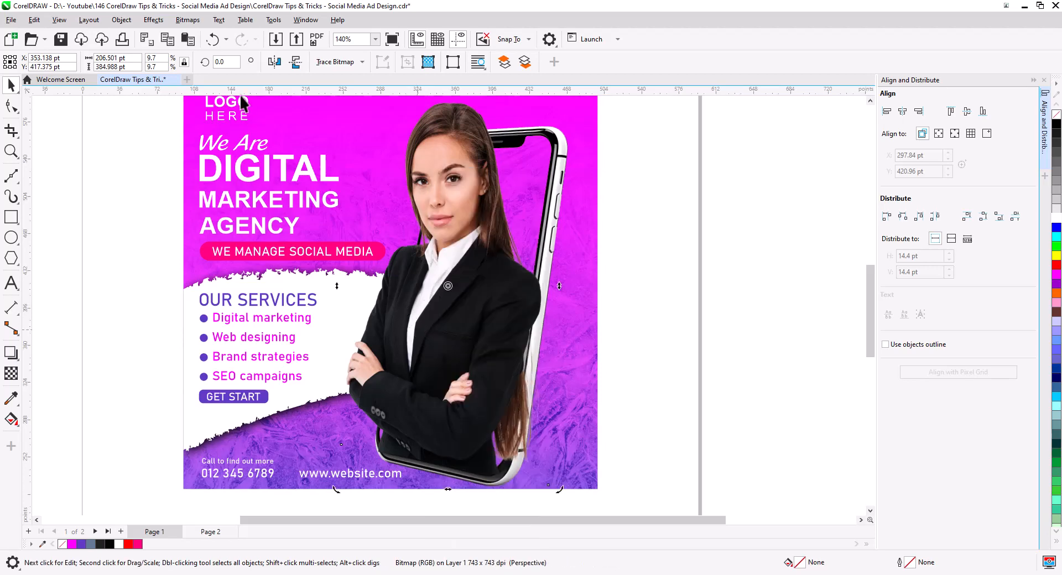
{"action": "left_click", "coordinate": [191, 21]}
{"action": "left_click", "coordinate": [221, 38]}
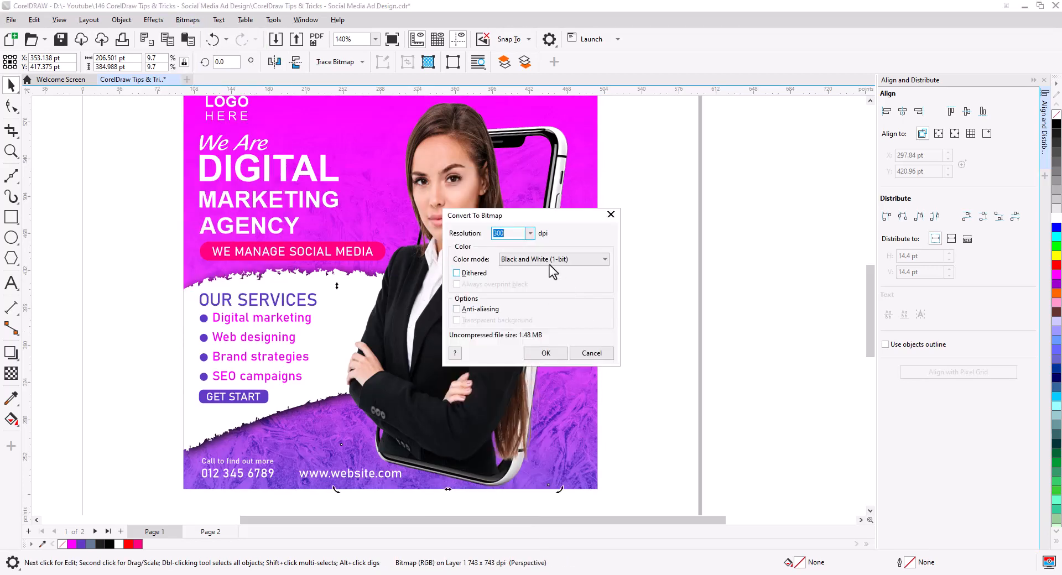
{"action": "left_click", "coordinate": [550, 259]}
{"action": "left_click", "coordinate": [547, 303]}
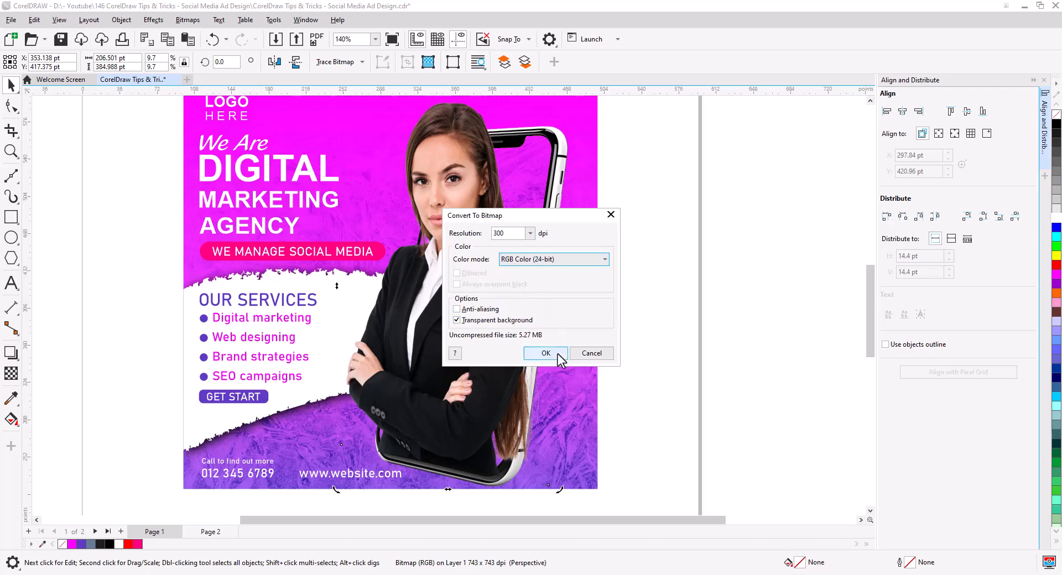
{"action": "left_click", "coordinate": [546, 353]}
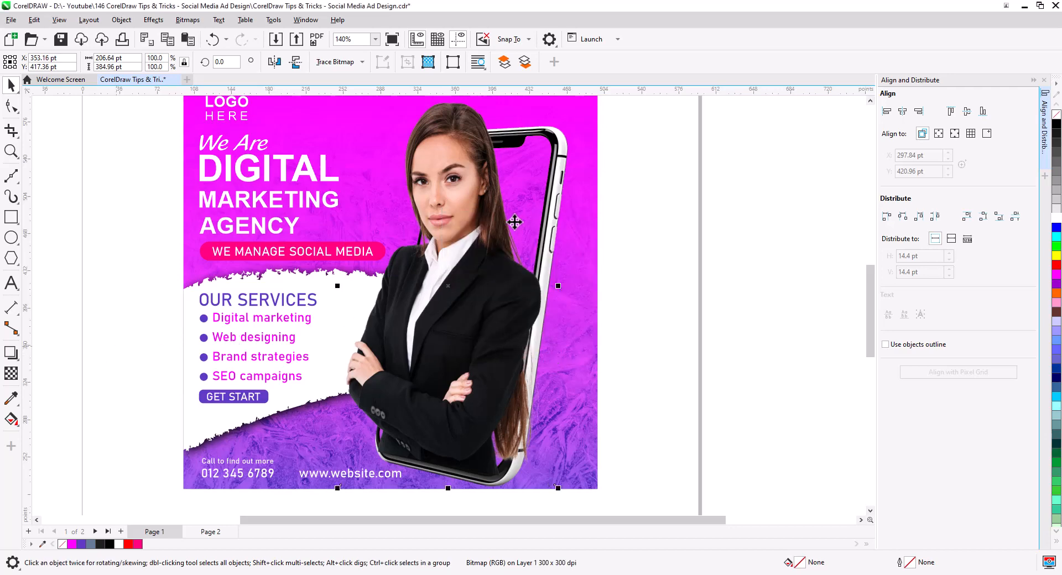
Add a black drop shadow to the woman image, offset about 3 pt right and 2.7 pt down, with an opacity of about 93.
{"action": "left_click", "coordinate": [11, 353]}
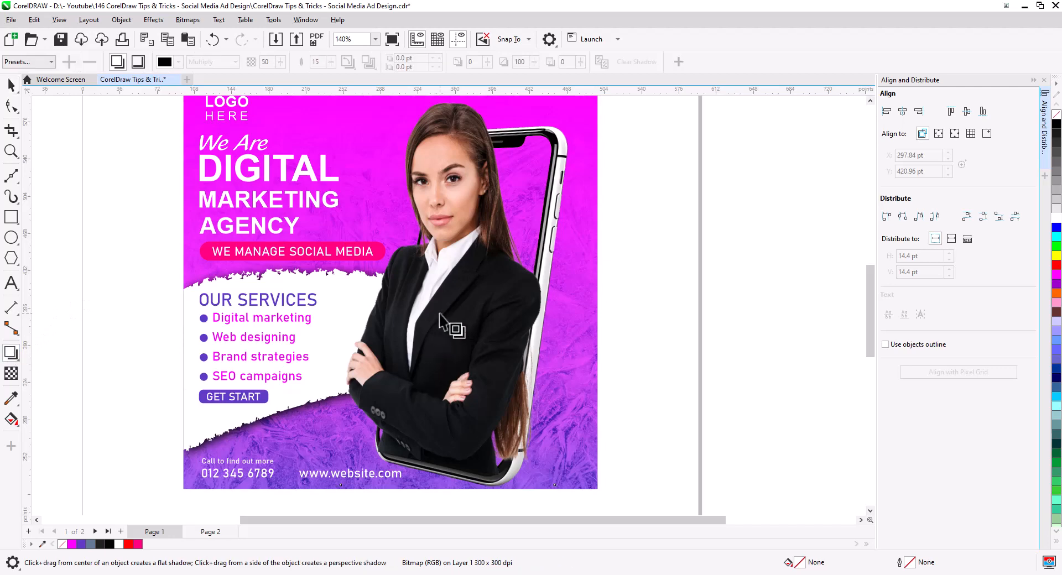
{"action": "left_click_drag", "start_coordinate": [441, 314], "coordinate": [570, 389]}
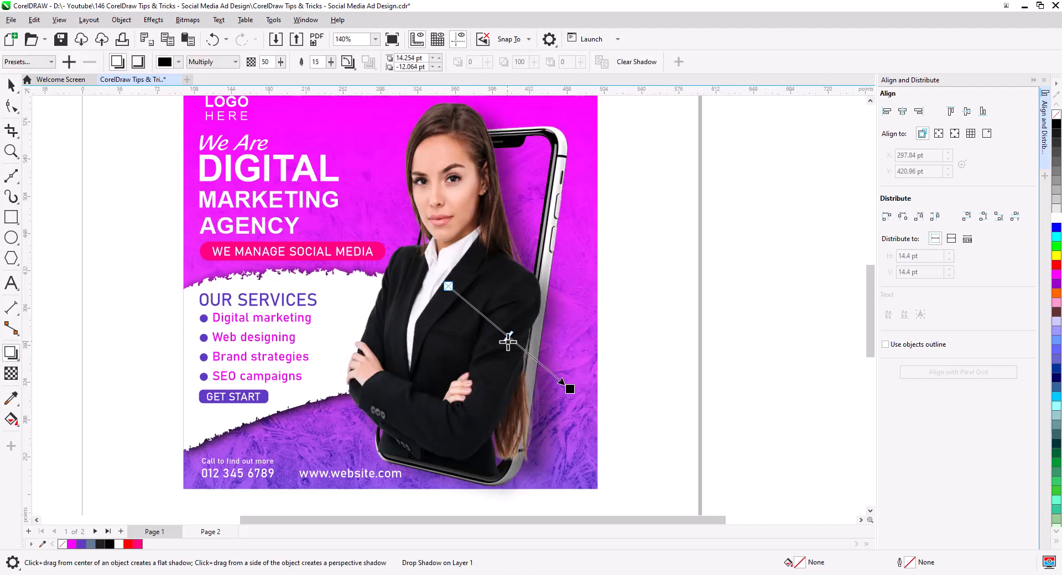
{"action": "left_click_drag", "start_coordinate": [508, 337], "coordinate": [523, 349]}
{"action": "mouse_move", "coordinate": [572, 394]}
{"action": "left_mouse_down"}
{"action": "mouse_move", "coordinate": [588, 412]}
{"action": "mouse_move", "coordinate": [551, 371]}
{"action": "mouse_move", "coordinate": [563, 384]}
{"action": "left_mouse_up"}
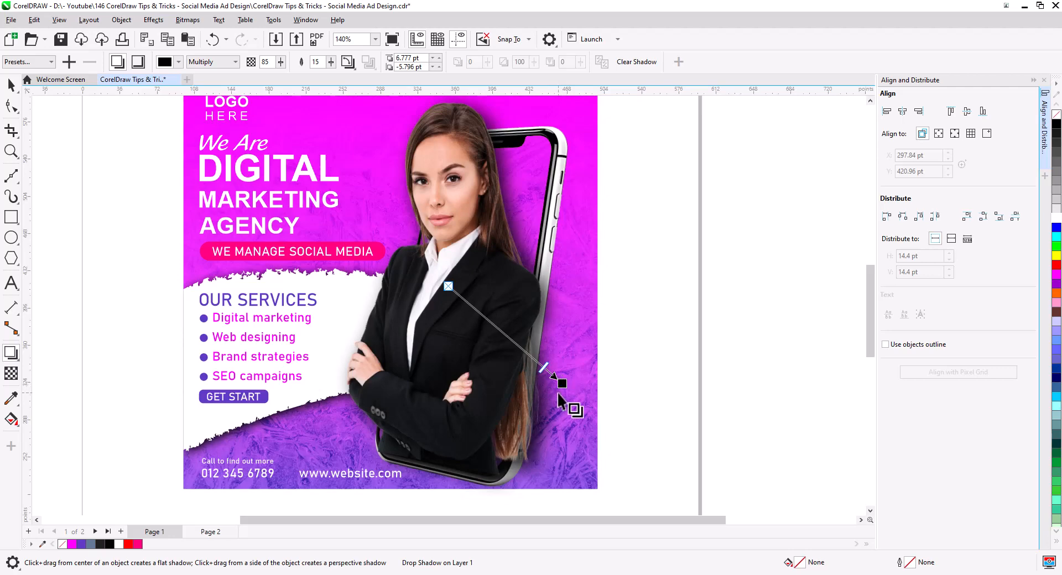
{"action": "left_click_drag", "start_coordinate": [561, 384], "coordinate": [549, 376]}
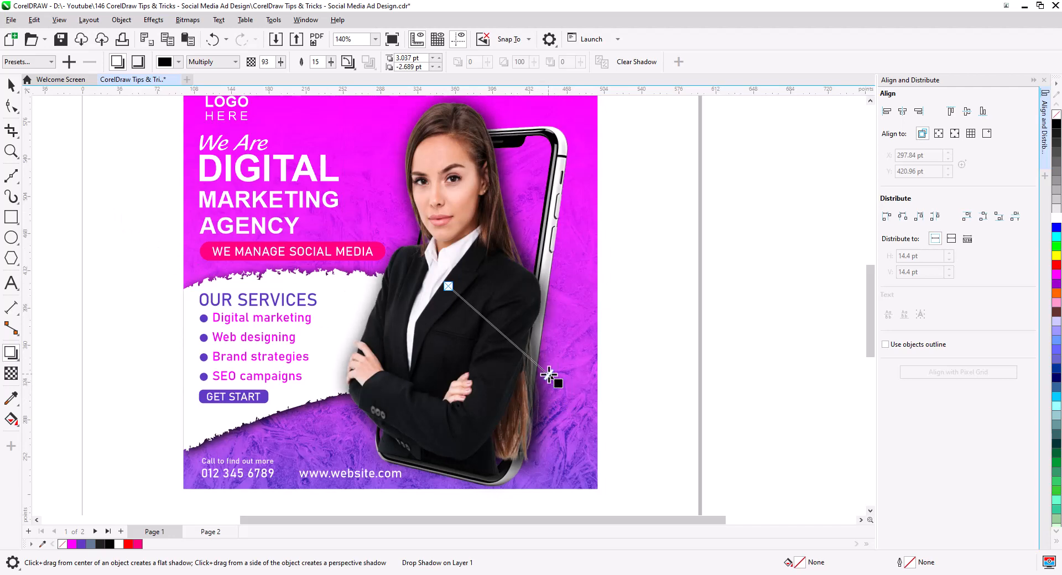
{"action": "left_click", "coordinate": [11, 86]}
{"action": "left_click", "coordinate": [88, 285]}
{"action": "scroll", "coordinate": [482, 376], "scroll_direction": "down", "scroll_amount": 1}
{"action": "left_click_drag", "start_coordinate": [516, 393], "coordinate": [605, 402]}
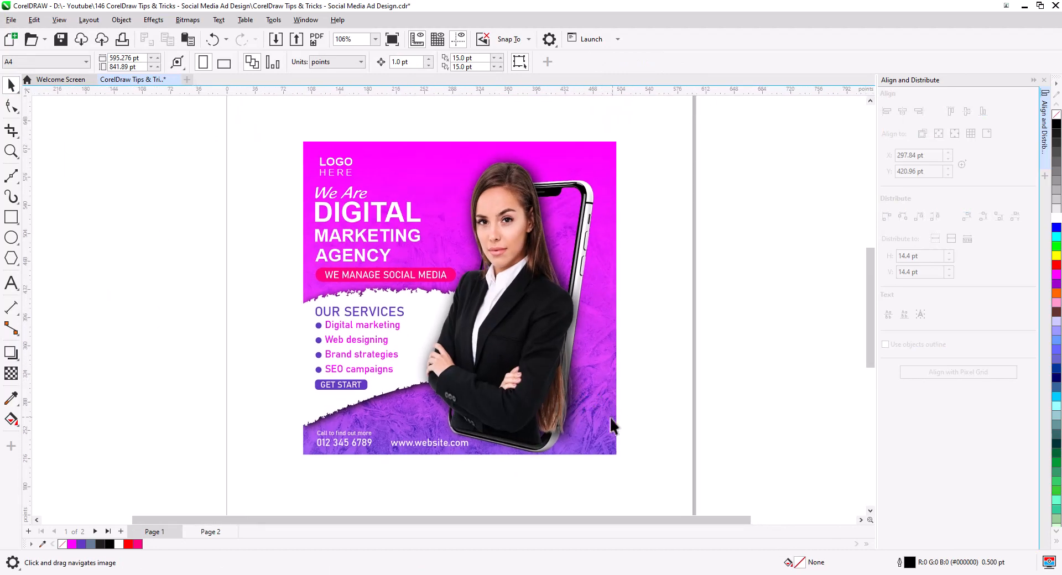